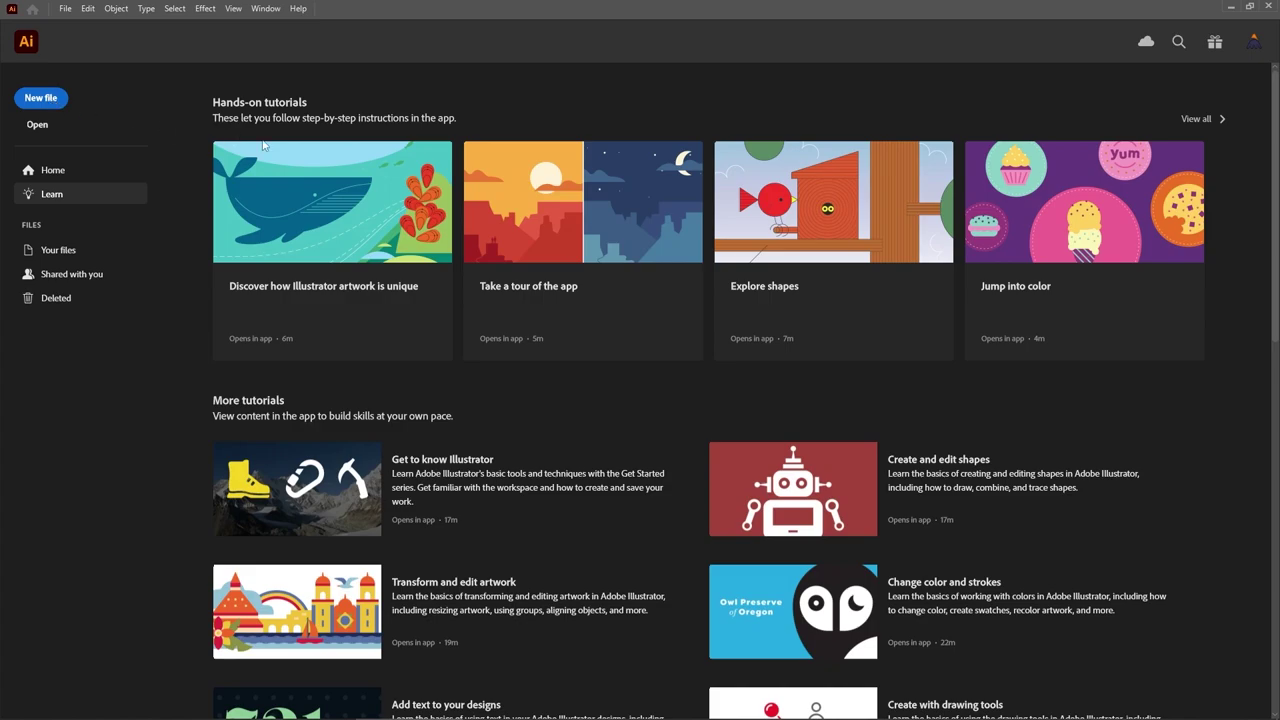
Step: Create an 850 × 850 px document in pixels, RGB colour, Screen (72 ppi) raster effects
{"action": "key", "text": "ctrl+n"}
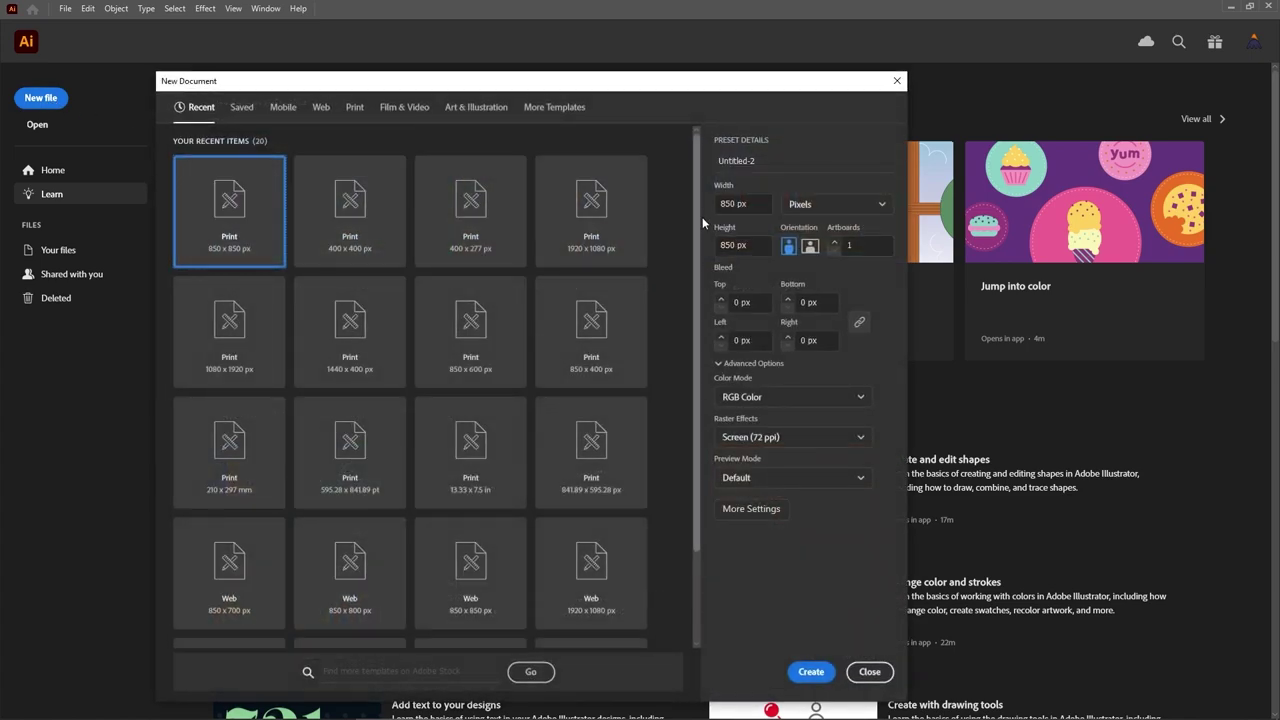
{"action": "left_click", "coordinate": [836, 205]}
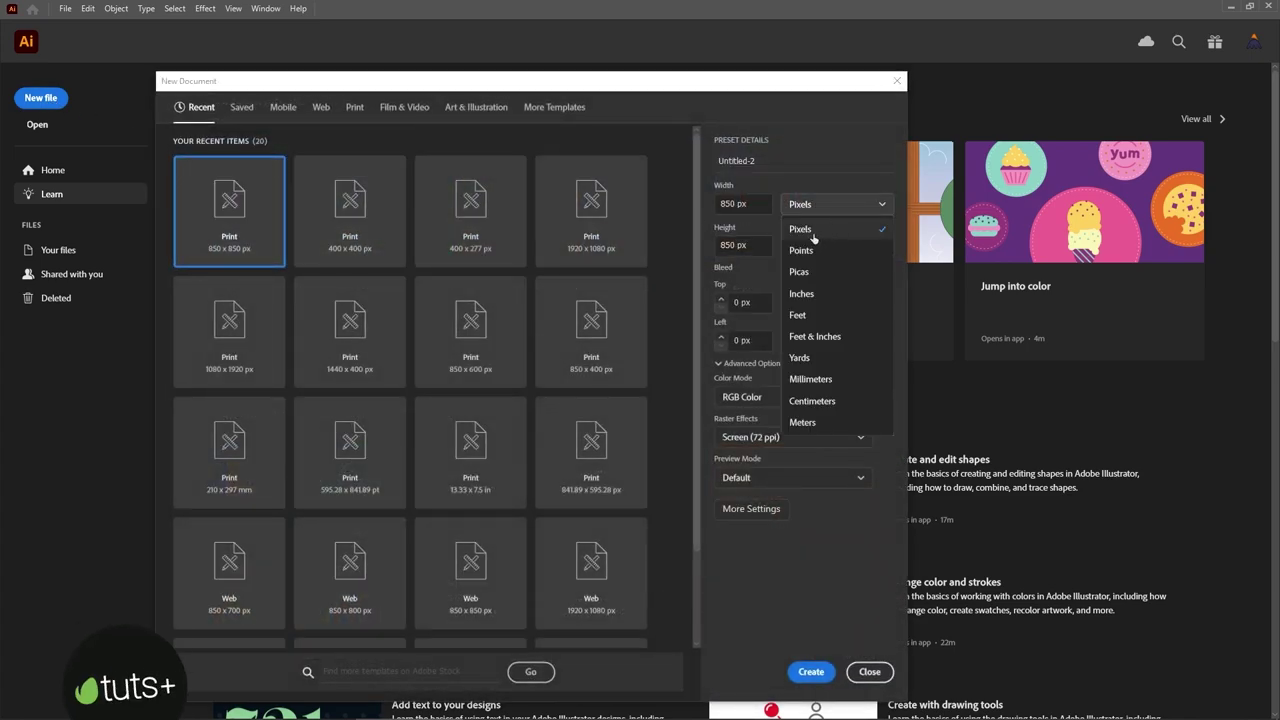
{"action": "left_click", "coordinate": [836, 232]}
{"action": "left_click_drag", "start_coordinate": [752, 208], "coordinate": [713, 204]}
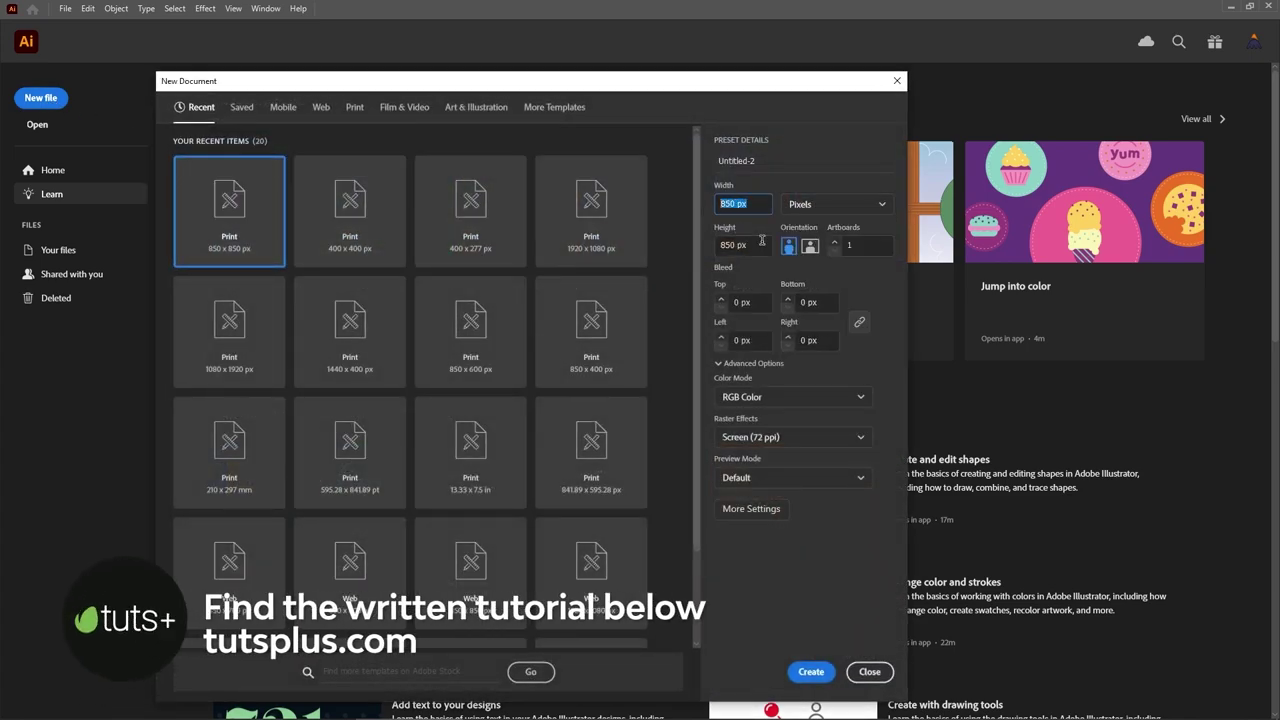
{"action": "left_click_drag", "start_coordinate": [760, 245], "coordinate": [709, 245]}
{"action": "left_click", "coordinate": [858, 400]}
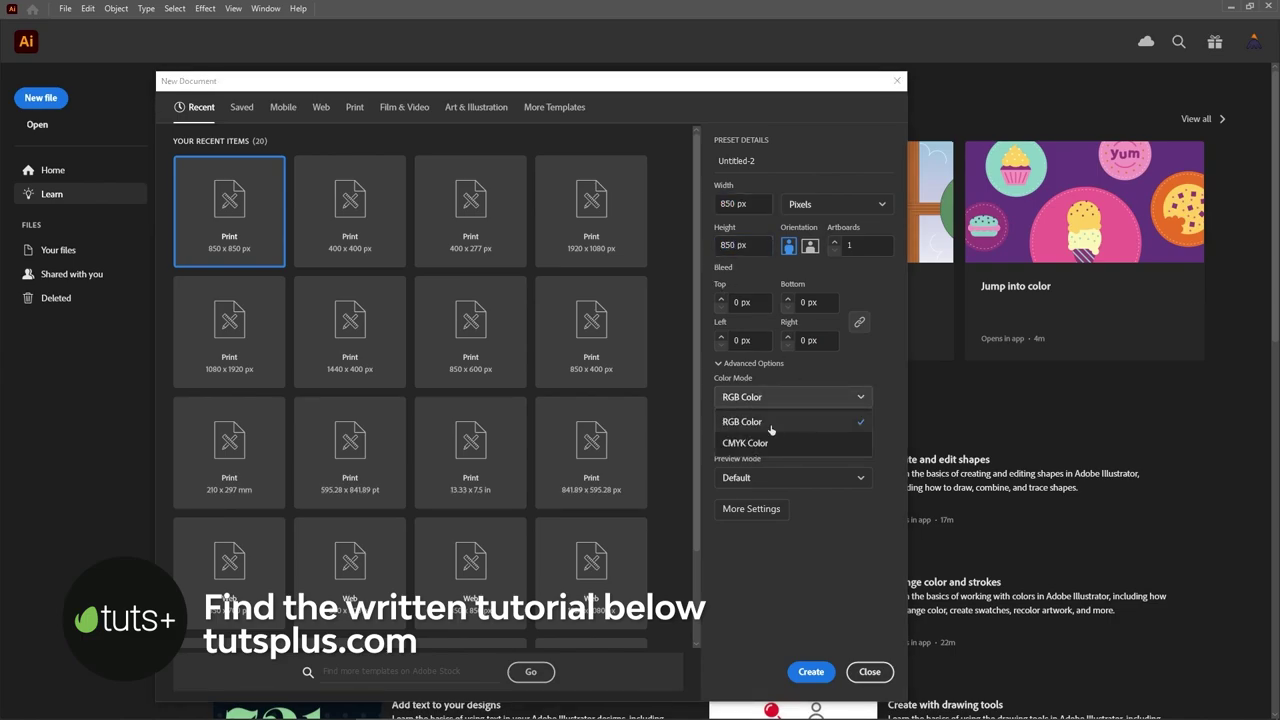
{"action": "left_click", "coordinate": [771, 430]}
{"action": "left_click", "coordinate": [858, 440]}
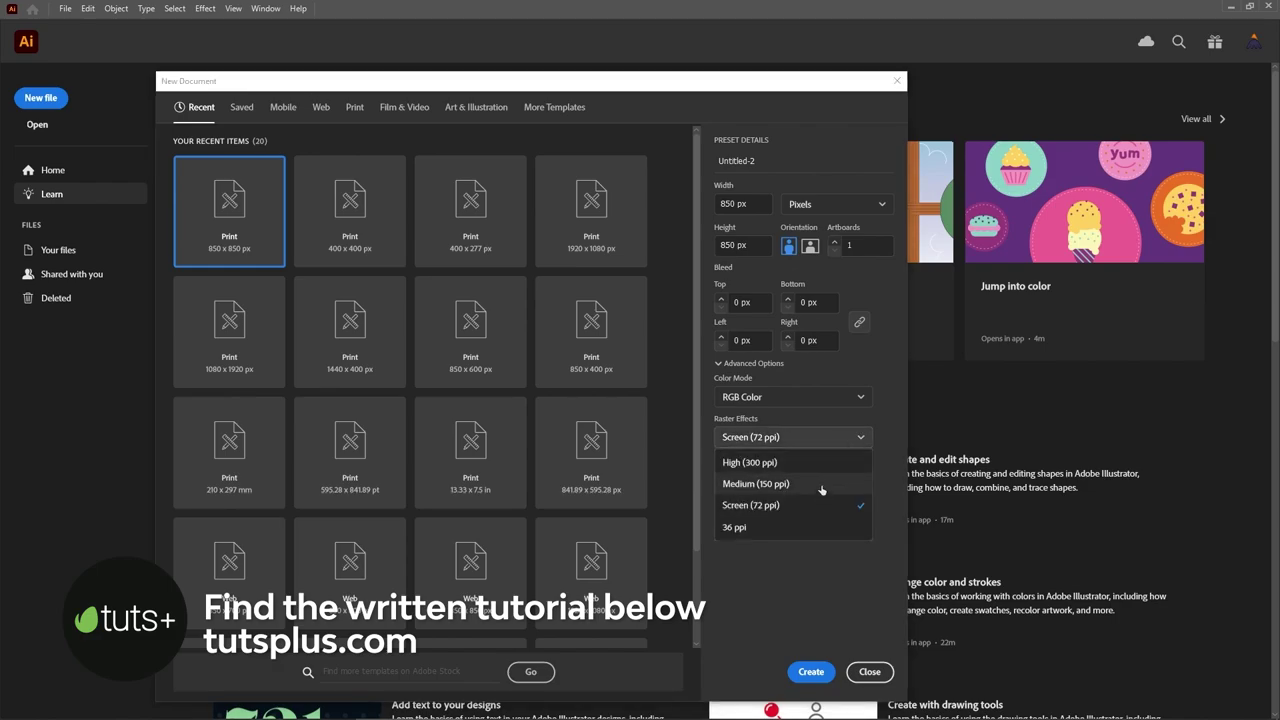
{"action": "left_click", "coordinate": [790, 506]}
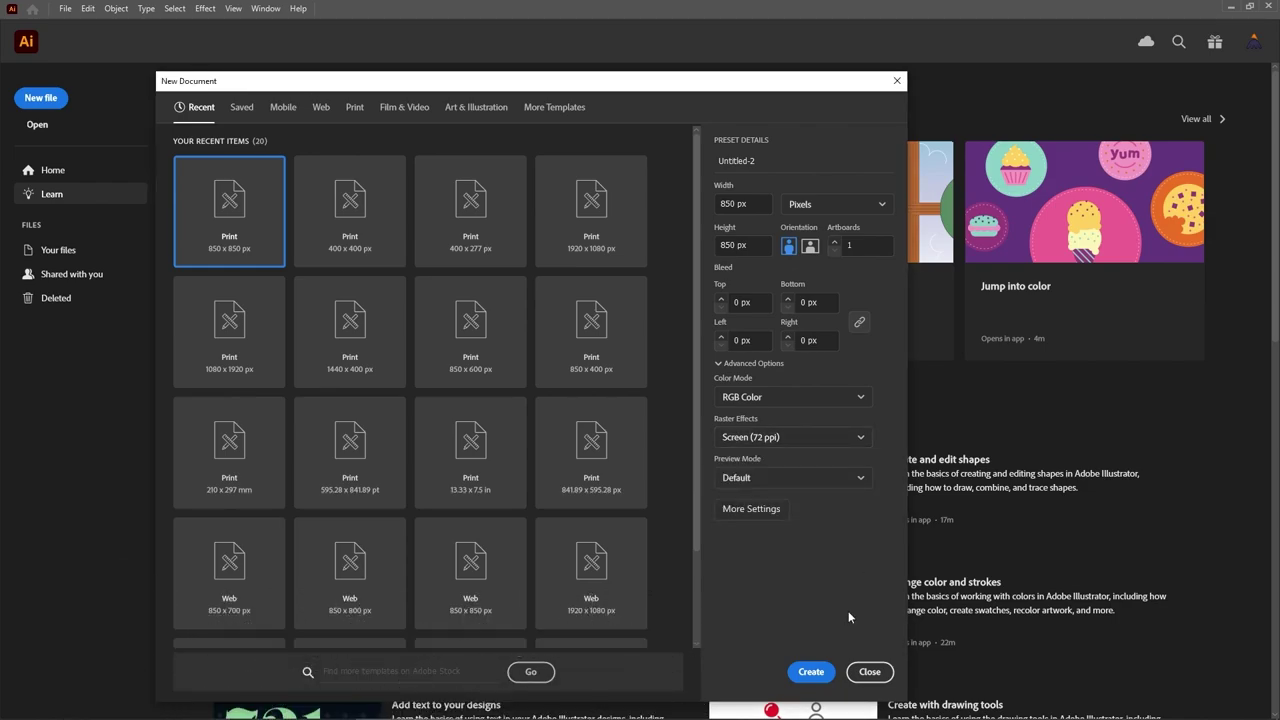
{"action": "left_click", "coordinate": [820, 670]}
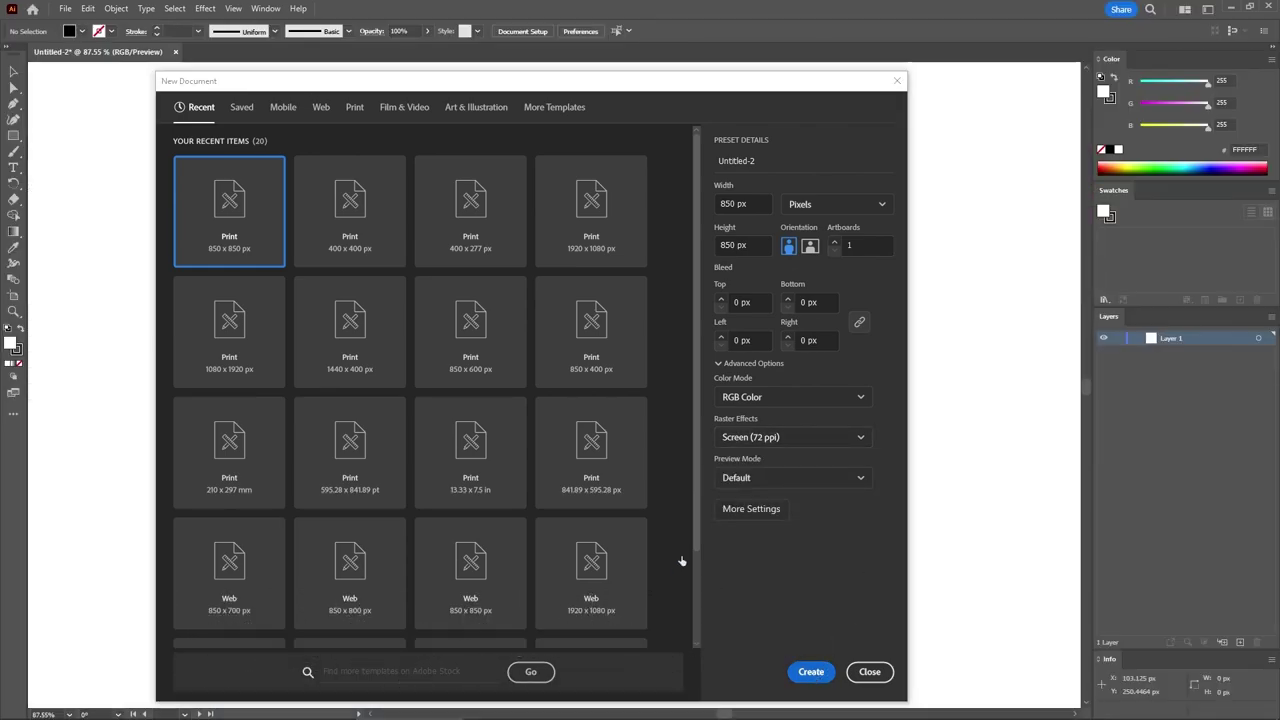
Step: Fit the artboard in the window, show the grid and turn on Snap to Grid
{"action": "key", "text": "a"}
{"action": "key", "text": "ctrl+0"}
{"action": "key", "text": "v"}
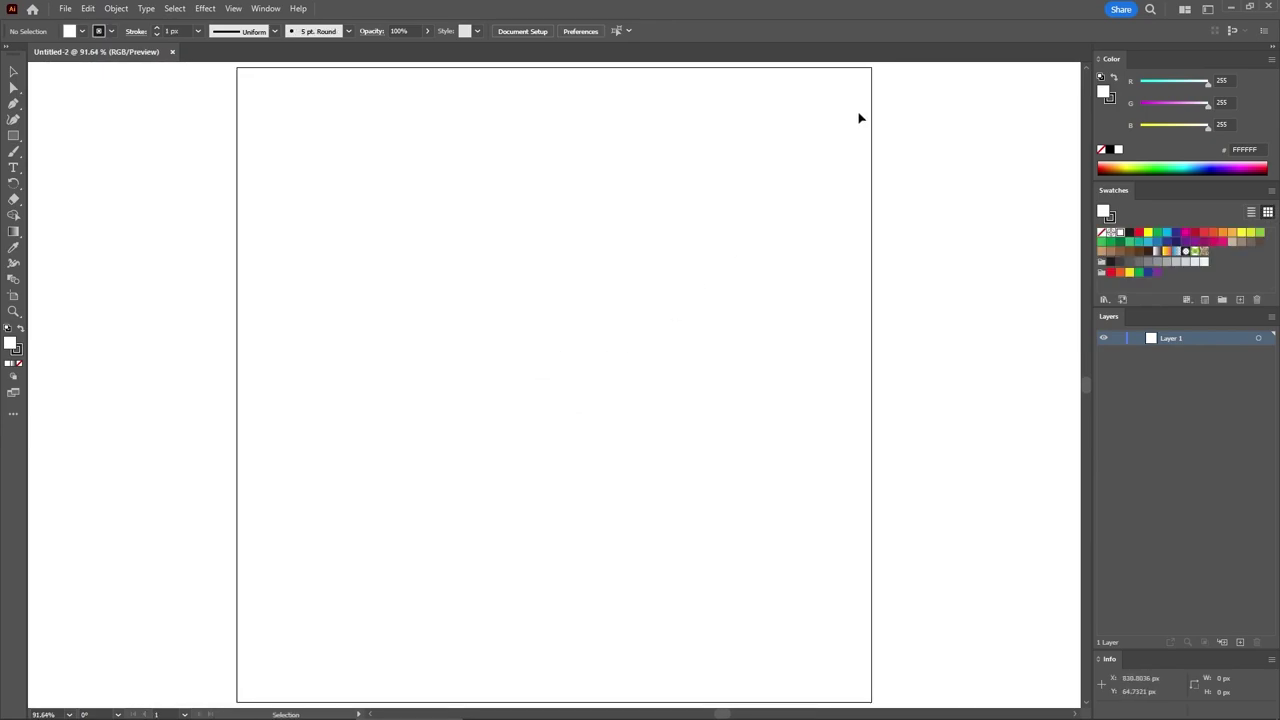
{"action": "left_click", "coordinate": [264, 9]}
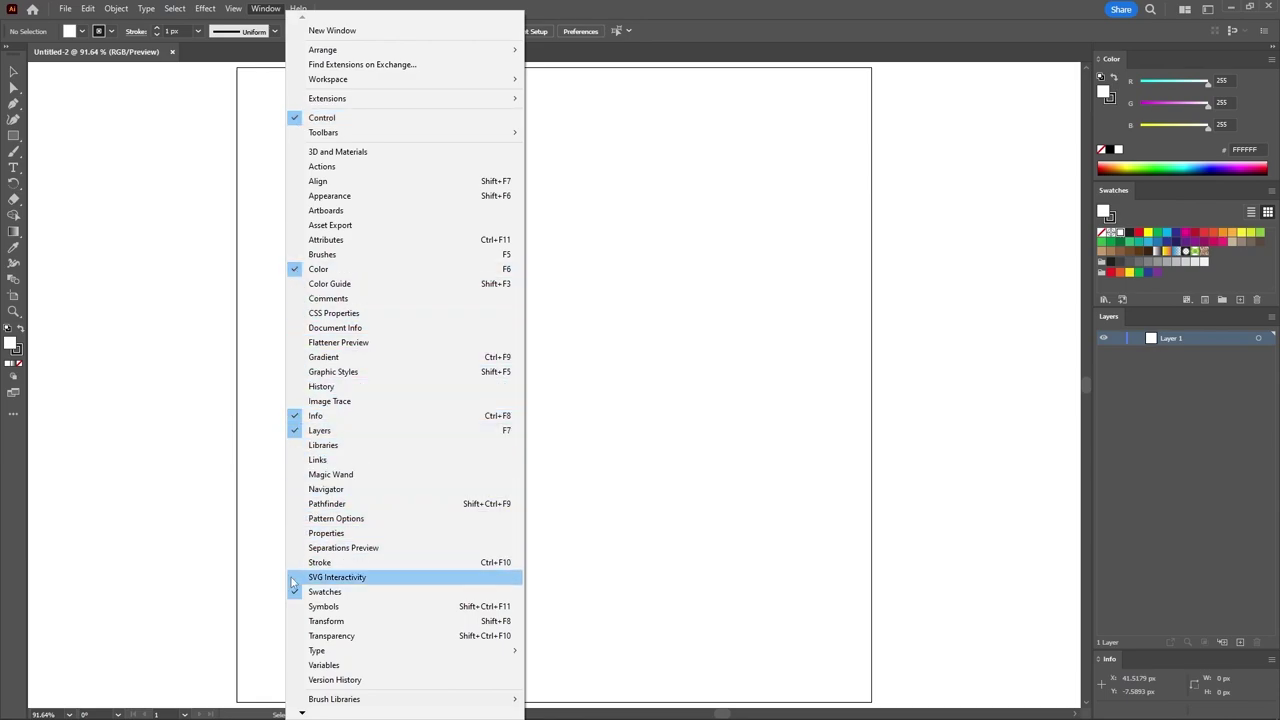
{"action": "left_click", "coordinate": [266, 248]}
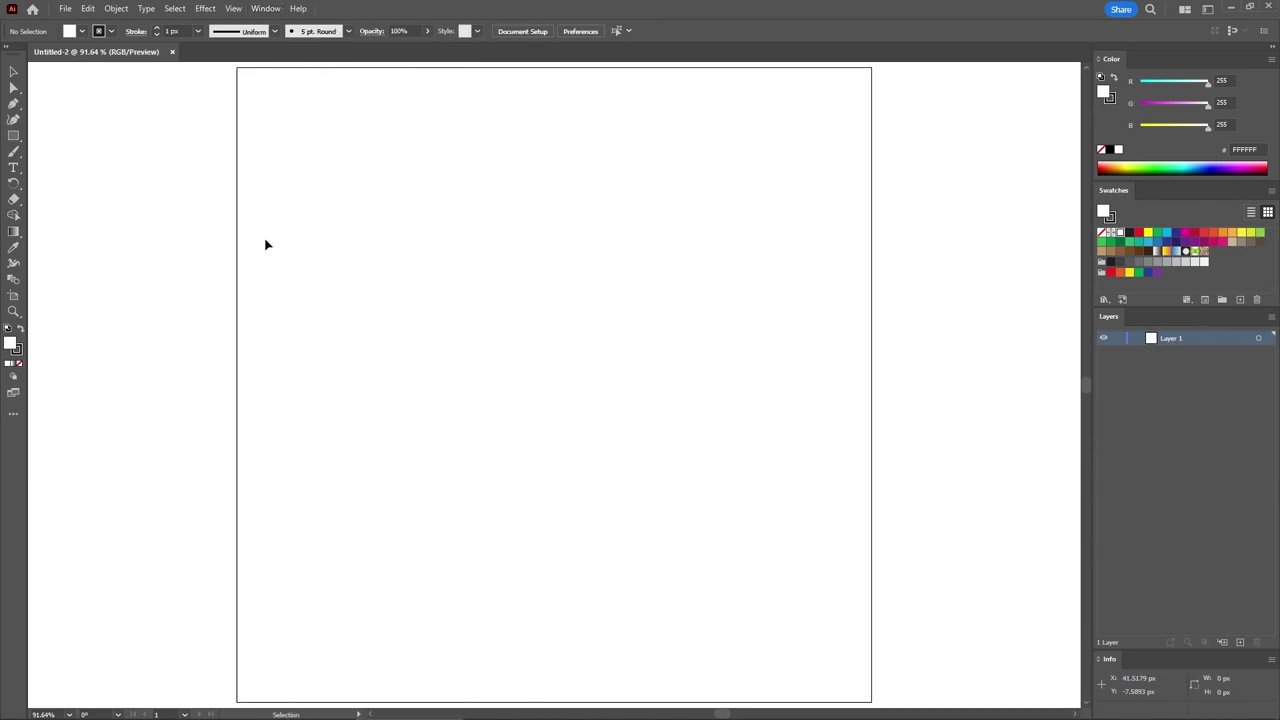
{"action": "left_click", "coordinate": [234, 9]}
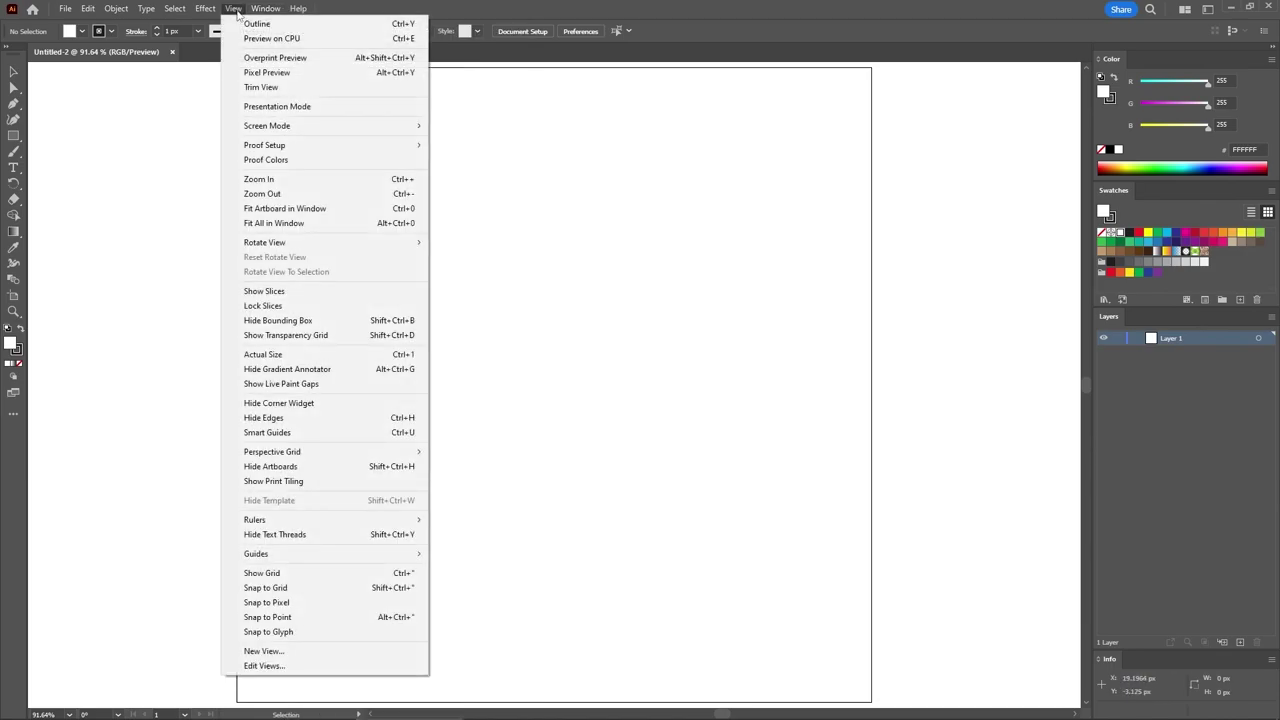
{"action": "left_click", "coordinate": [279, 573]}
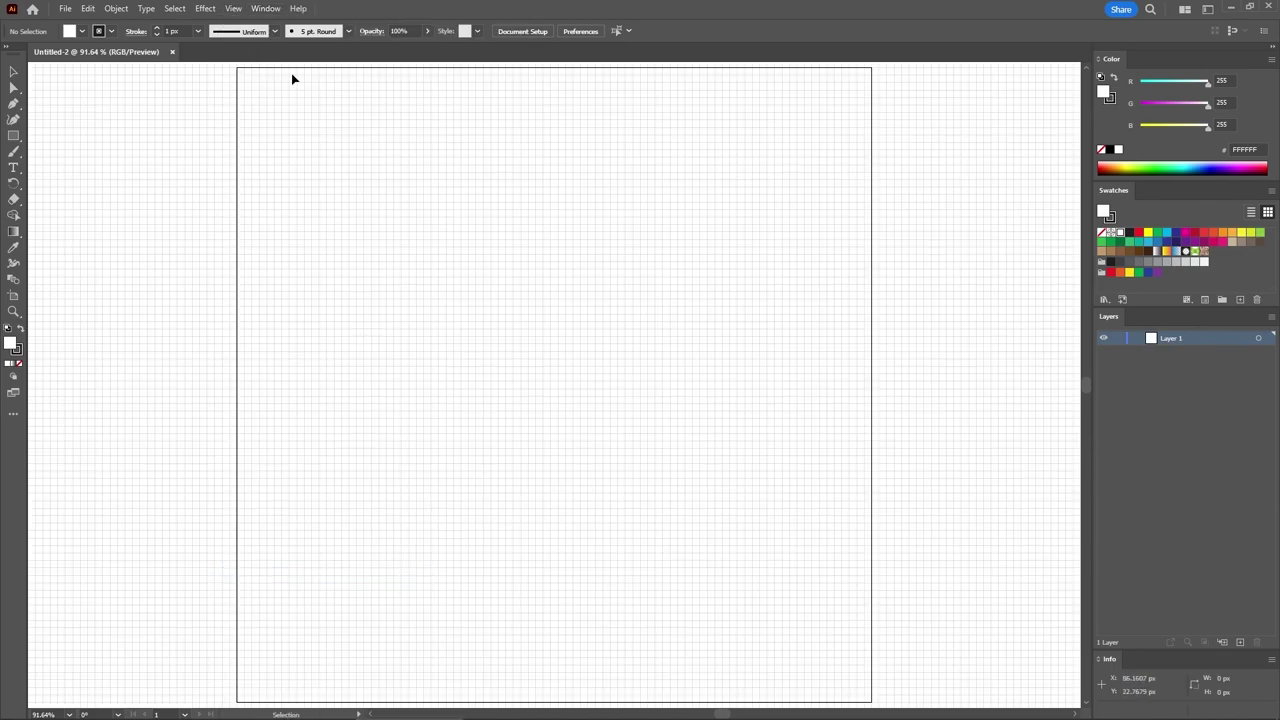
{"action": "left_click", "coordinate": [234, 9]}
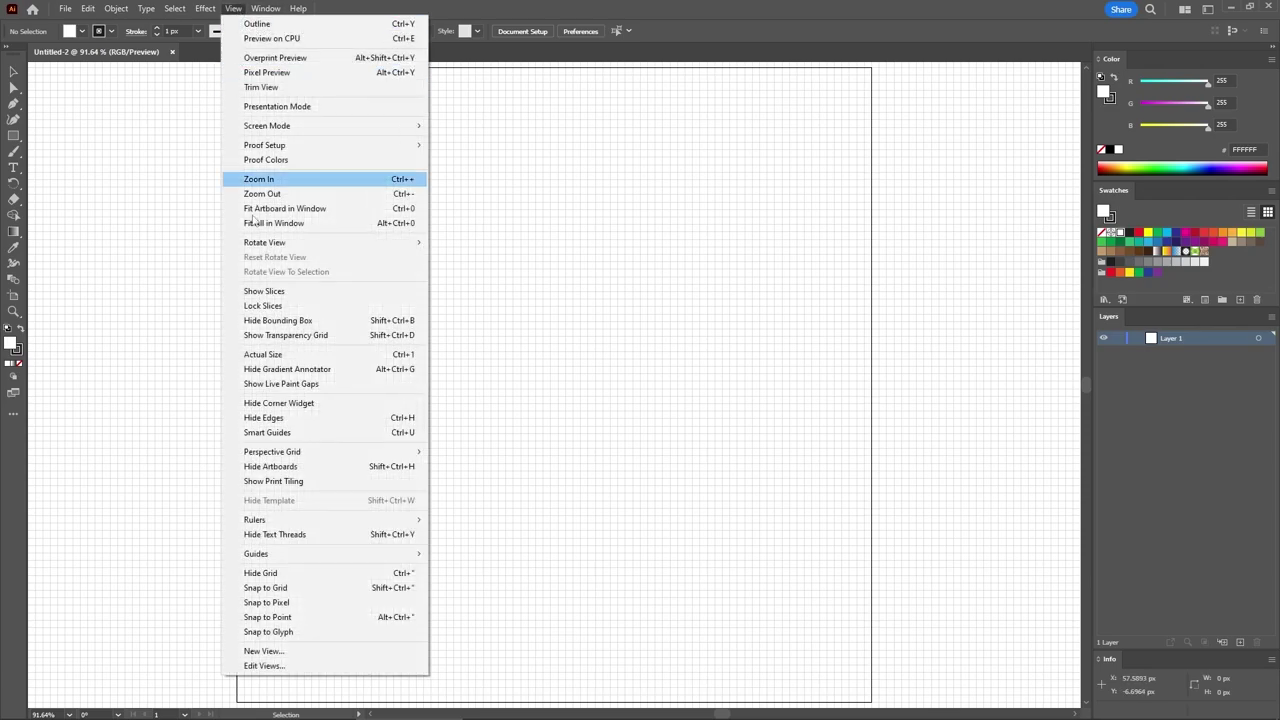
{"action": "left_click", "coordinate": [264, 590]}
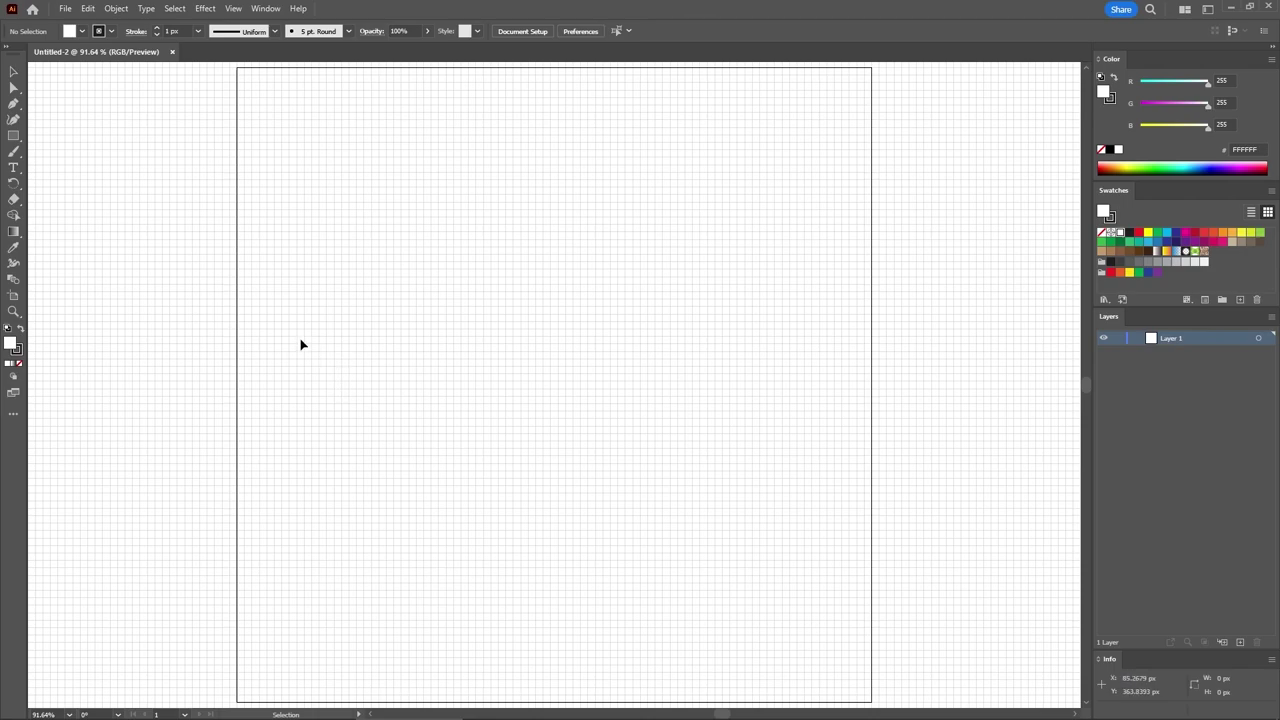
Step: Confirm a gridline every 10 px in the Guides & Grid preferences
{"action": "left_click", "coordinate": [88, 9]}
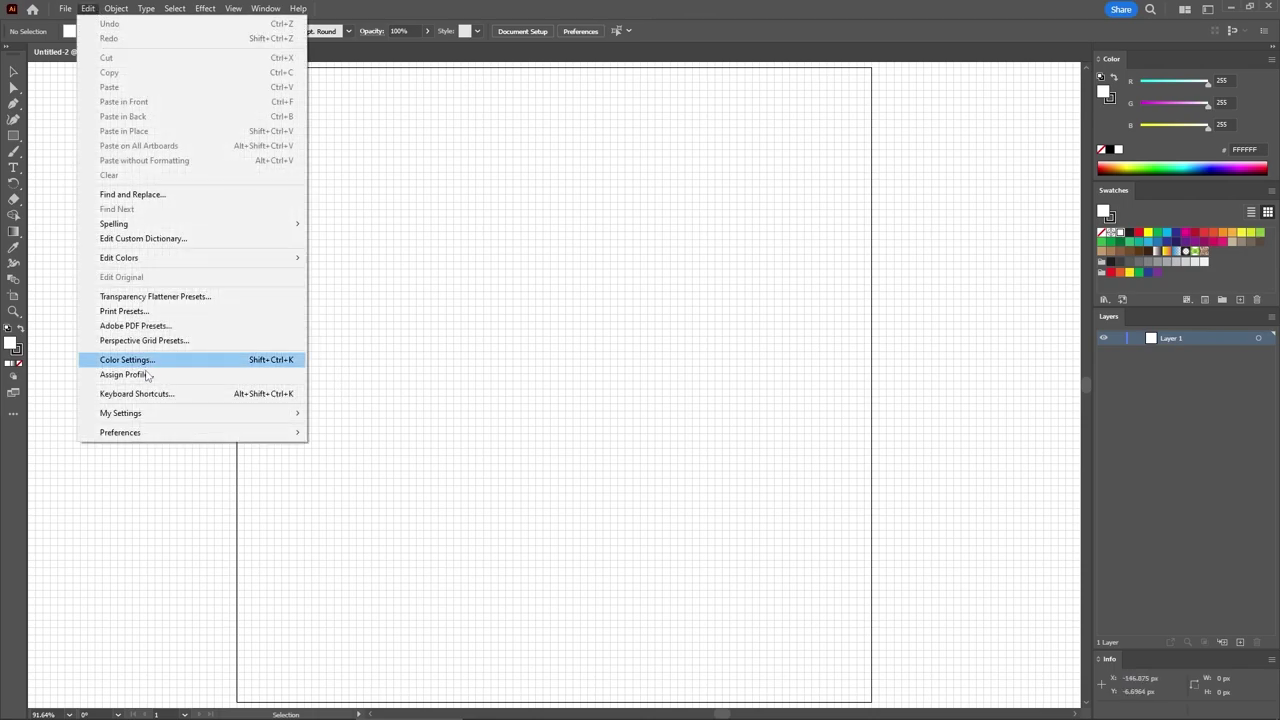
{"action": "mouse_move", "coordinate": [142, 436]}
{"action": "left_click", "coordinate": [357, 490]}
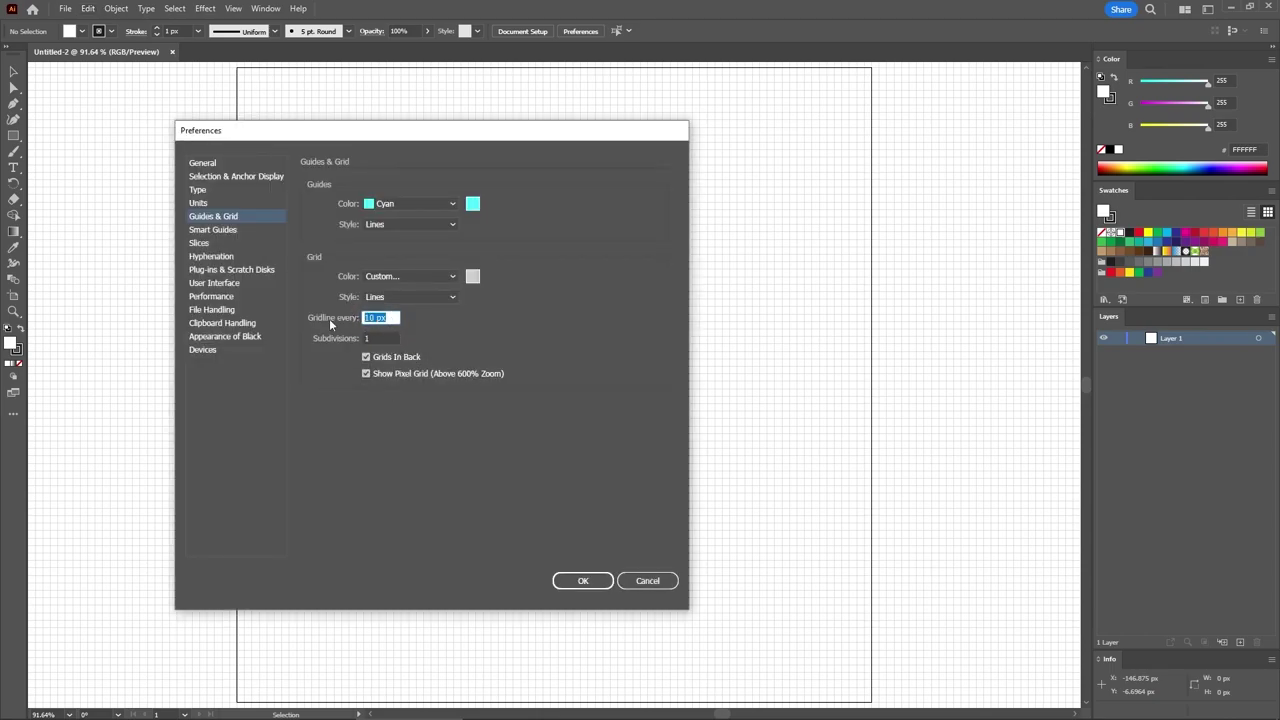
{"action": "left_click", "coordinate": [577, 580]}
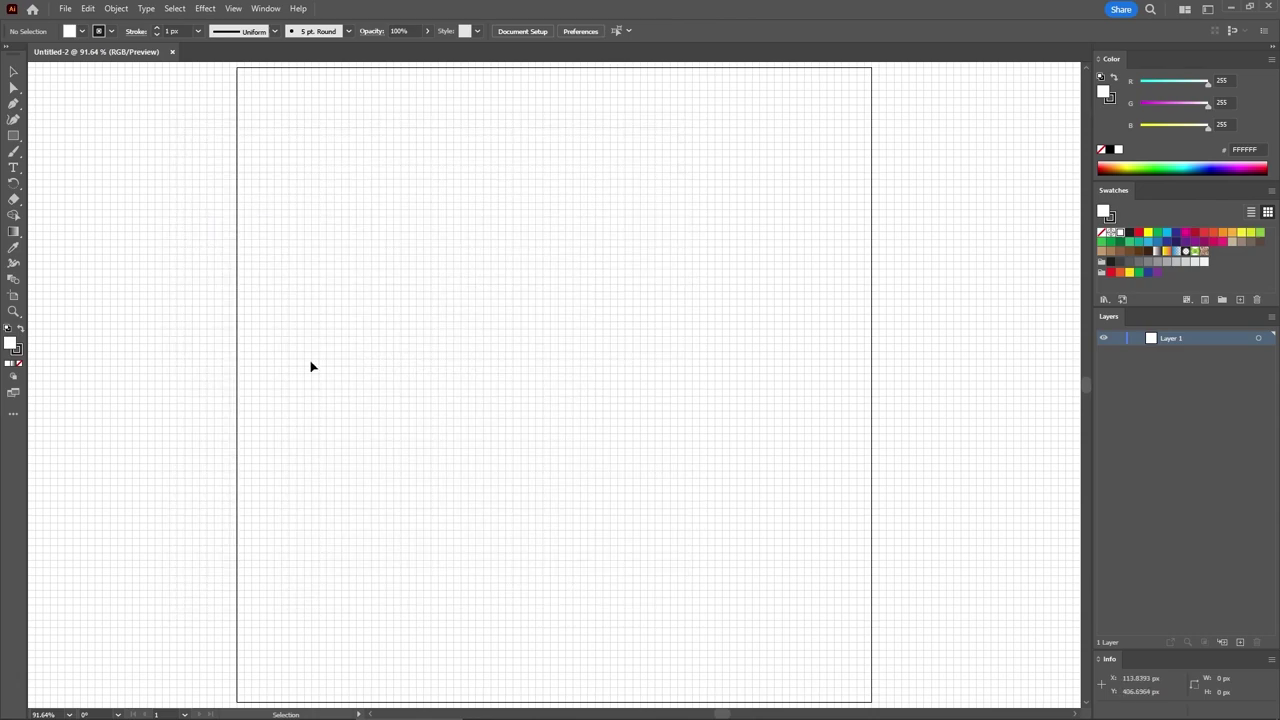
Step: Draw a 70 px square with no stroke and a dark red fill of RGB 152/34/24
{"action": "left_click", "coordinate": [13, 135]}
{"action": "left_click_drag", "start_coordinate": [341, 209], "coordinate": [395, 262]}
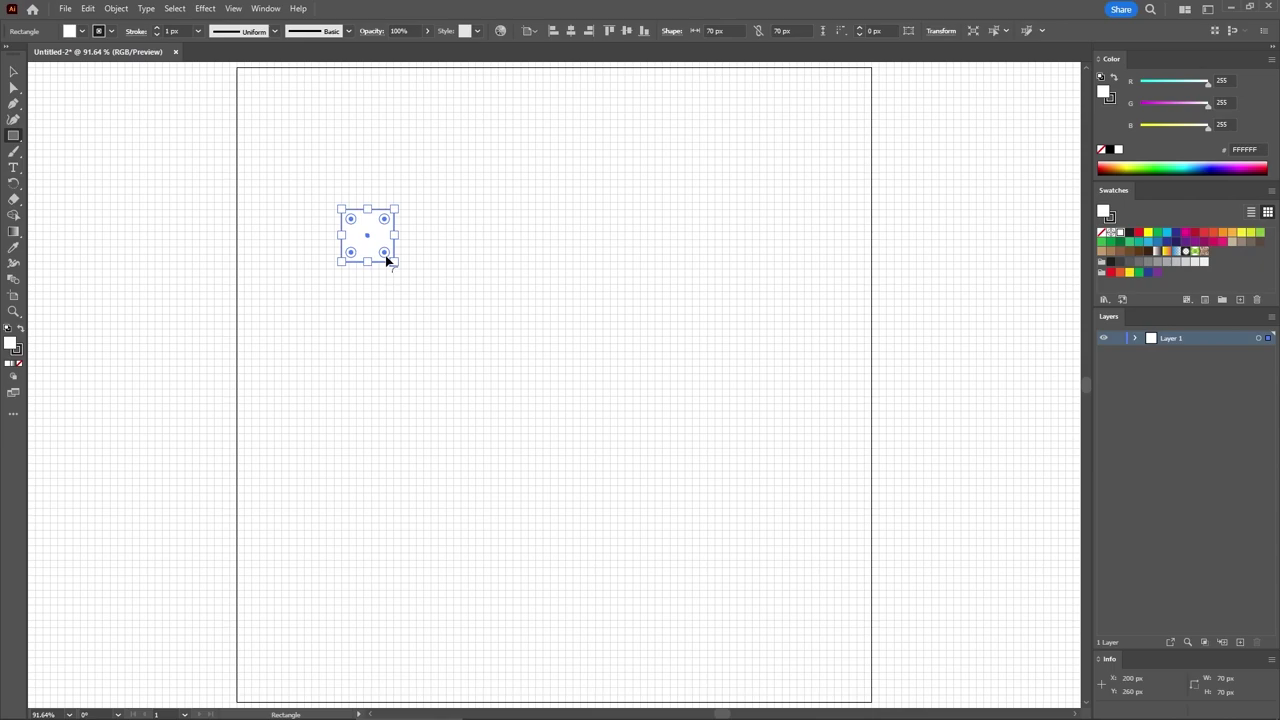
{"action": "left_click", "coordinate": [20, 353]}
{"action": "left_click", "coordinate": [19, 364]}
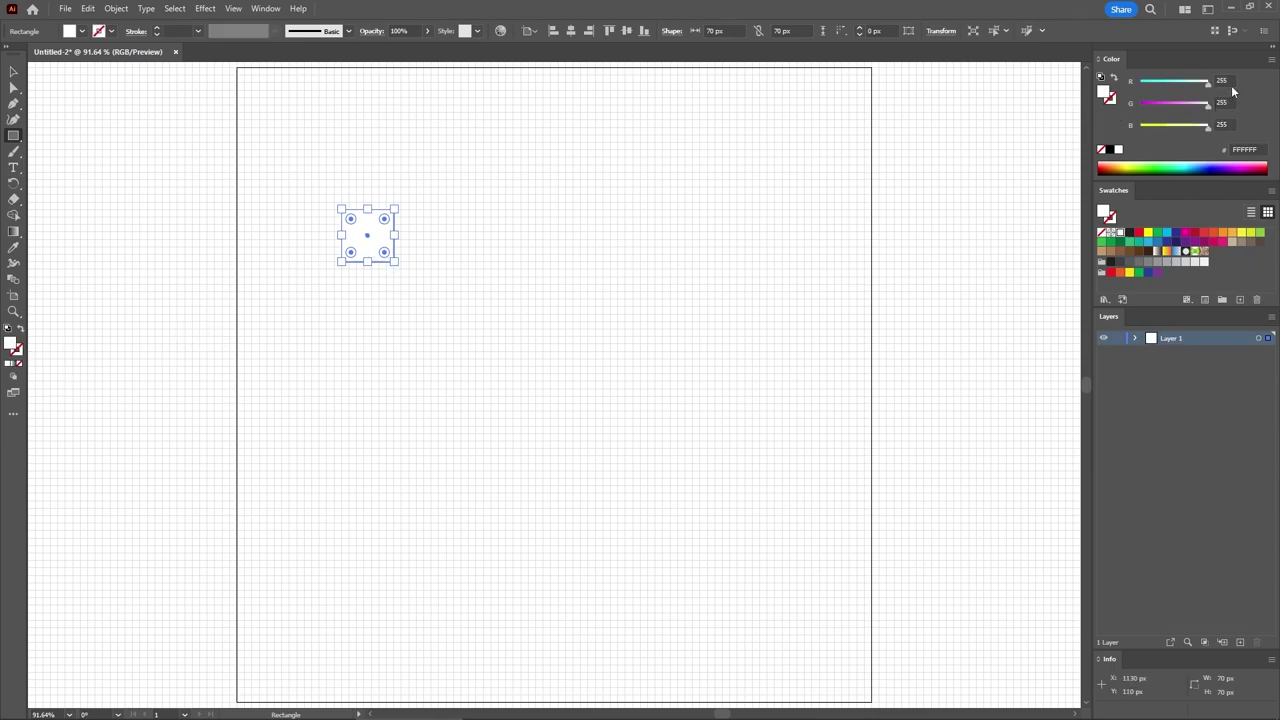
{"action": "left_click", "coordinate": [1228, 84]}
{"action": "type", "text": "152"}
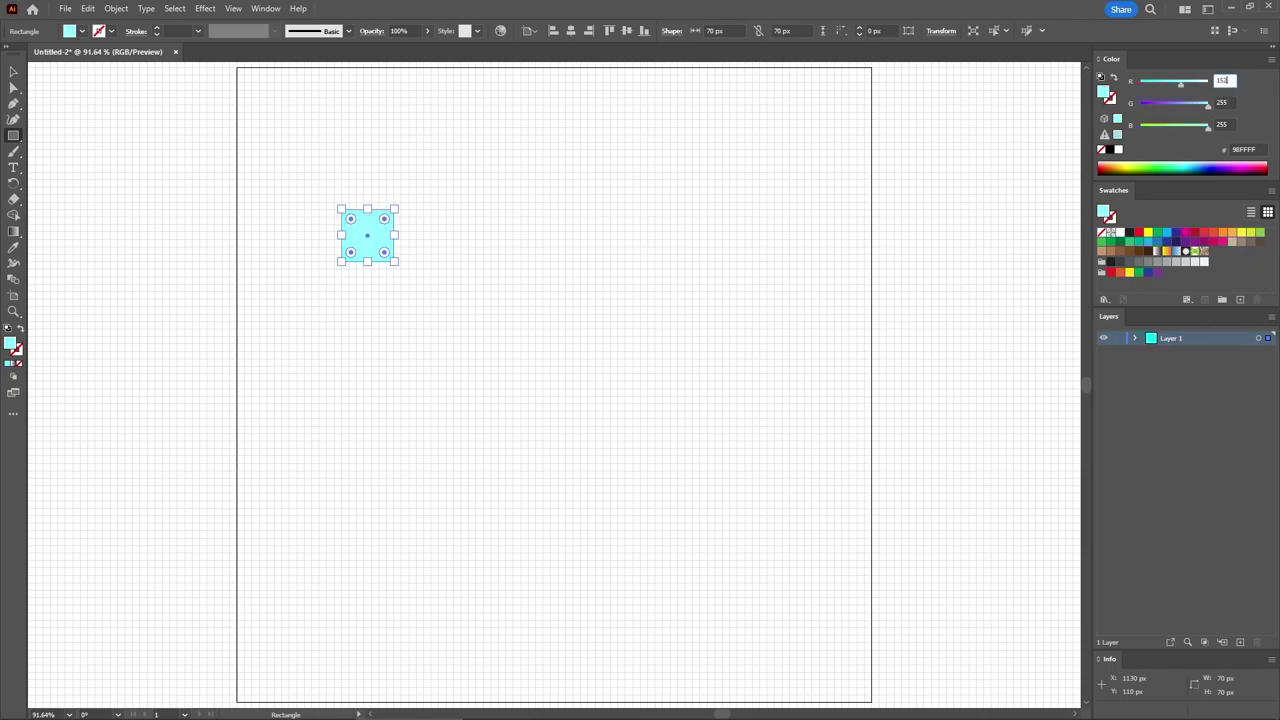
{"action": "key", "text": "Tab"}
{"action": "type", "text": "34"}
{"action": "key", "text": "Tab"}
{"action": "type", "text": "24"}
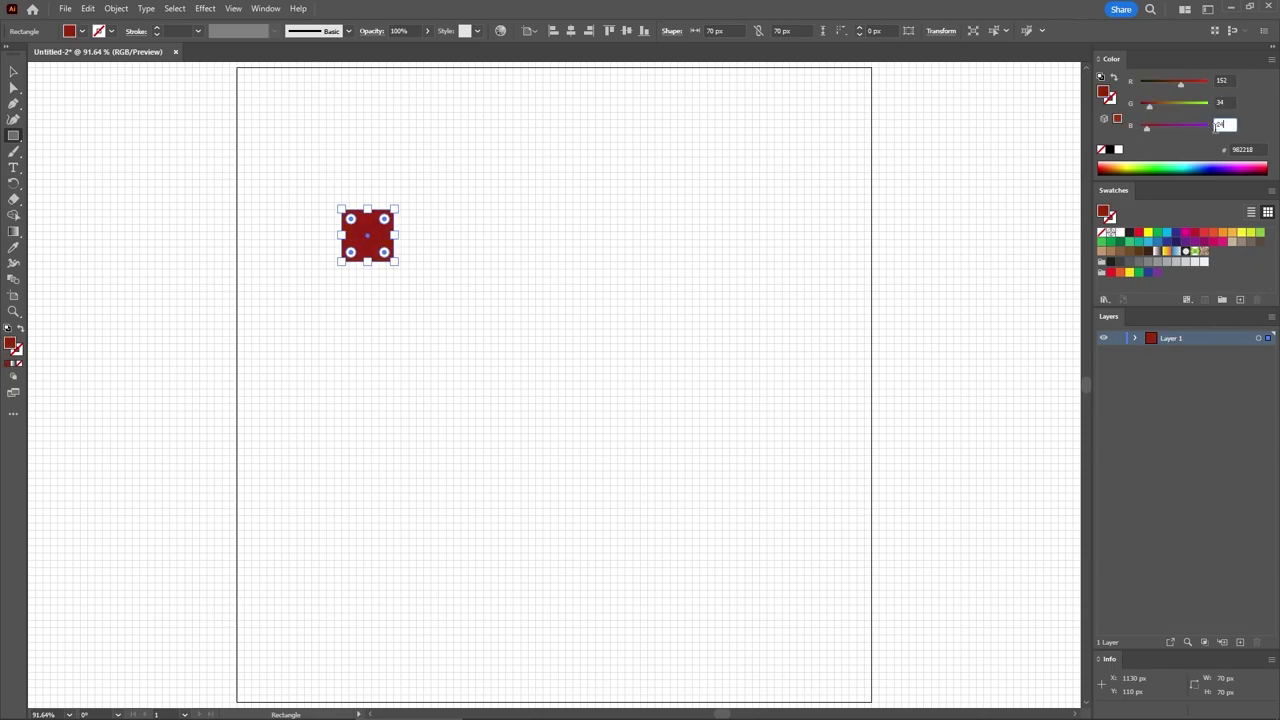
{"action": "key", "text": "Return"}
Step: Place a copy of the square further right and recolour it orange, RGB 232/124/66
{"action": "left_click", "coordinate": [13, 71]}
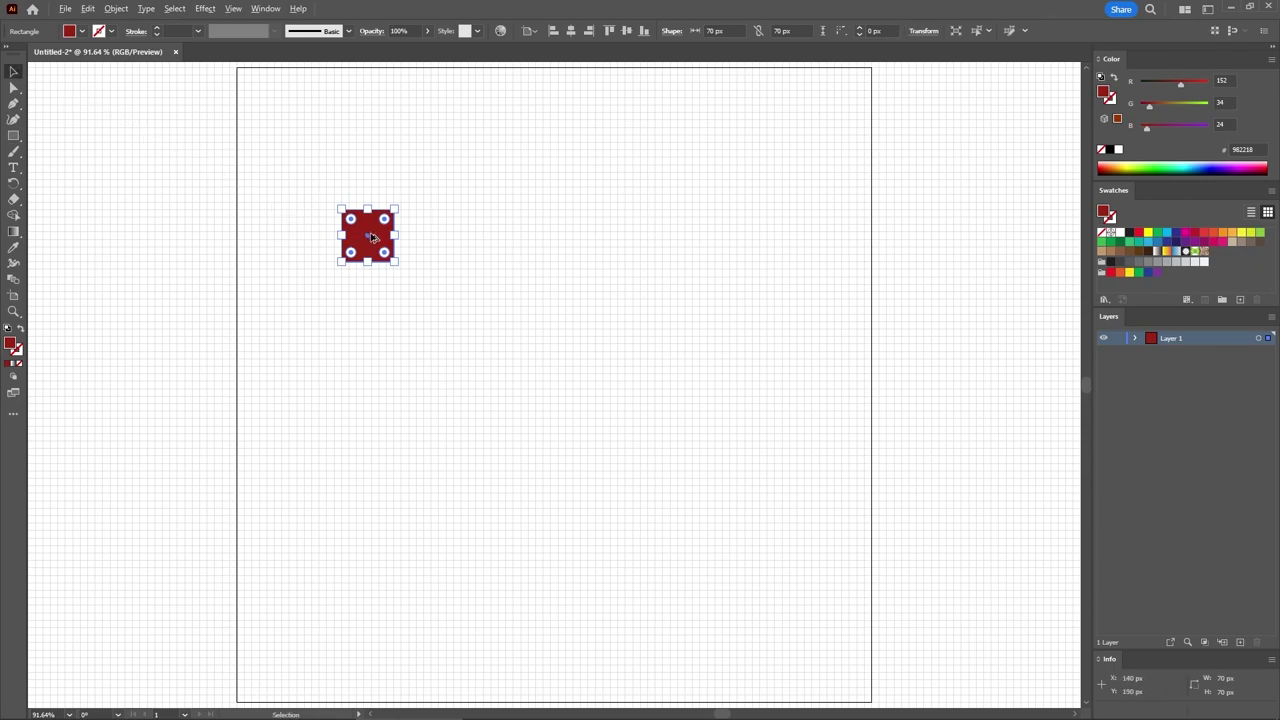
{"action": "left_click_drag", "start_coordinate": [372, 238], "coordinate": [723, 238]}
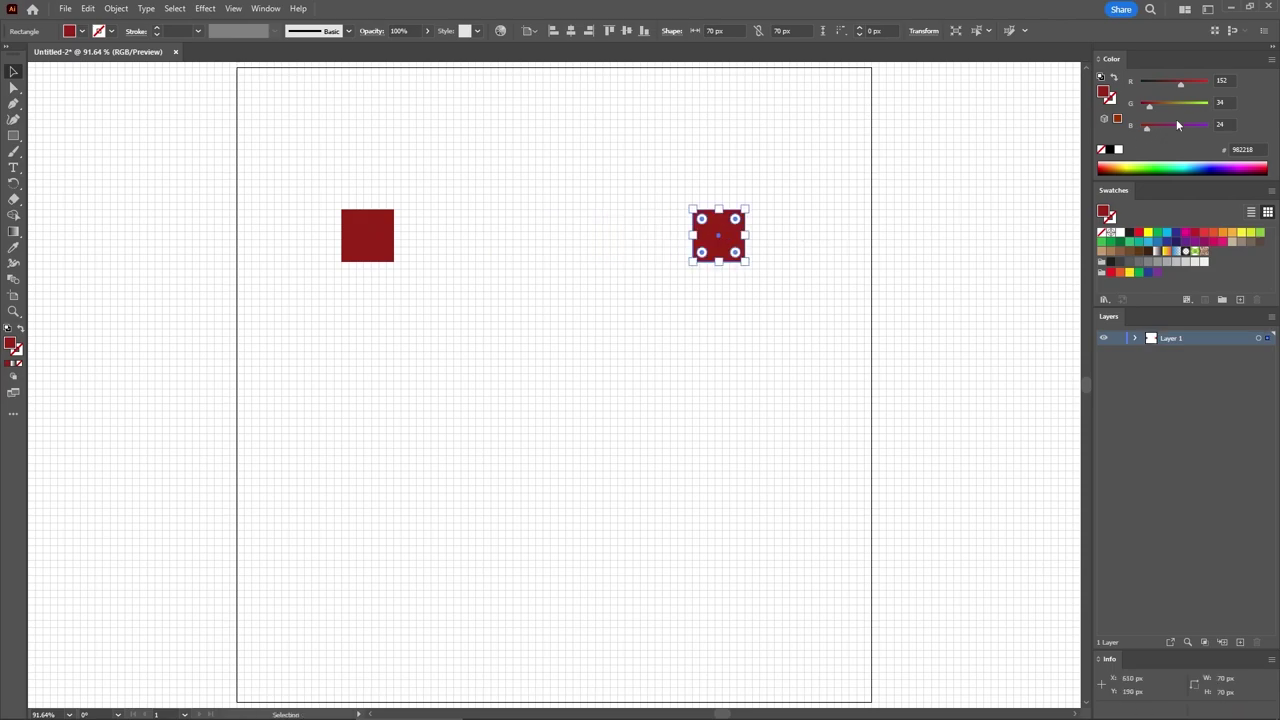
{"action": "left_click", "coordinate": [1230, 81]}
{"action": "type", "text": "232"}
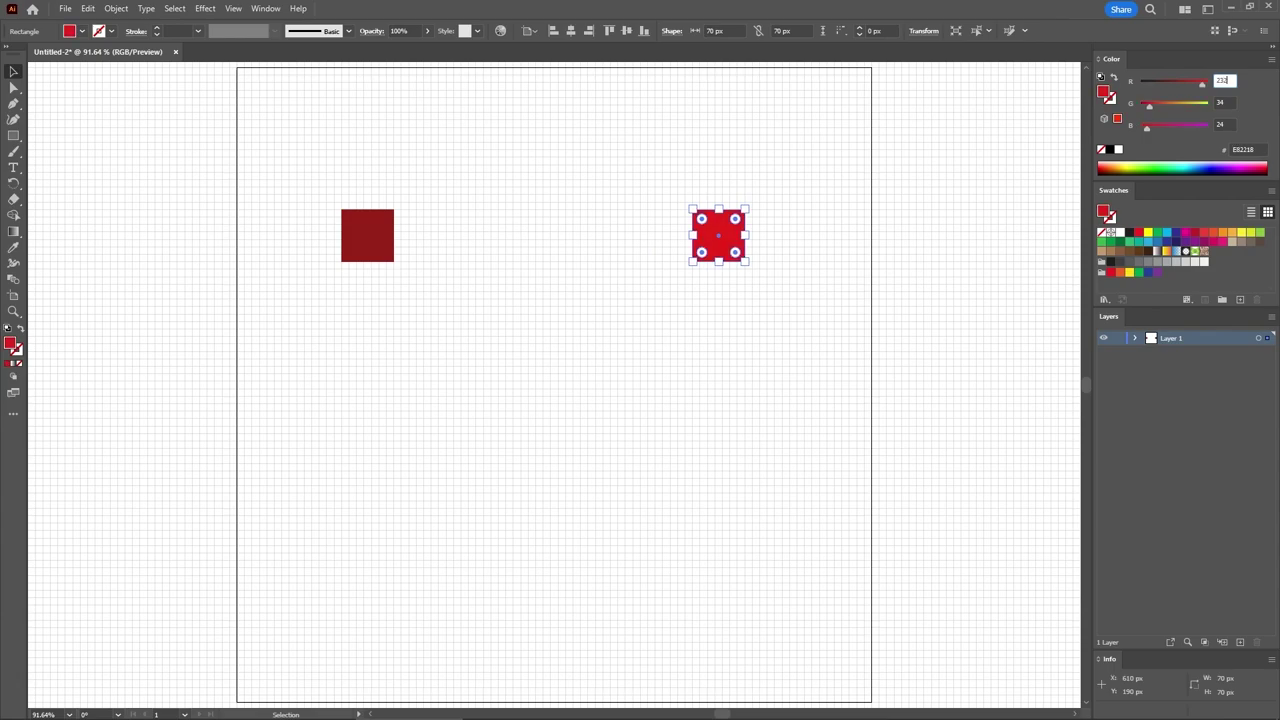
{"action": "key", "text": "Tab"}
{"action": "type", "text": "124"}
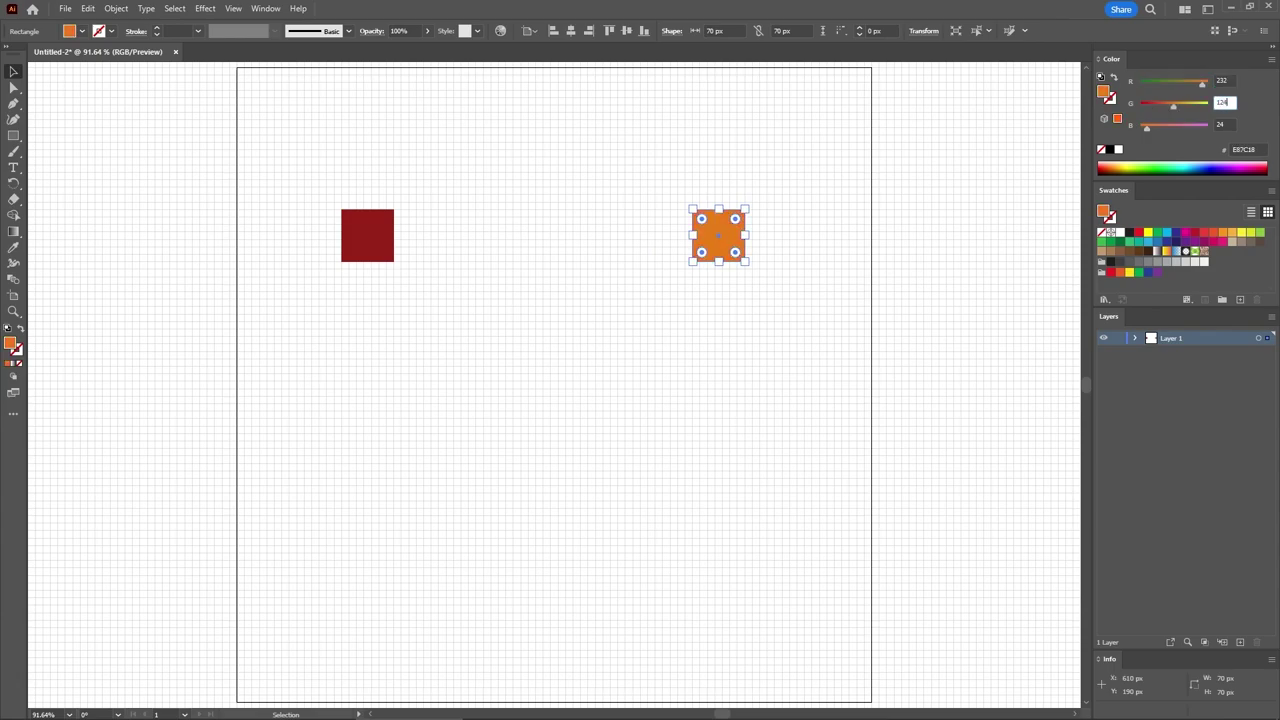
{"action": "key", "text": "Tab"}
{"action": "type", "text": "66"}
{"action": "key", "text": "Return"}
Step: Blend the dark red square into the orange one using 5 specified steps
{"action": "left_click", "coordinate": [12, 280]}
{"action": "left_click", "coordinate": [375, 241]}
{"action": "left_click", "coordinate": [707, 234]}
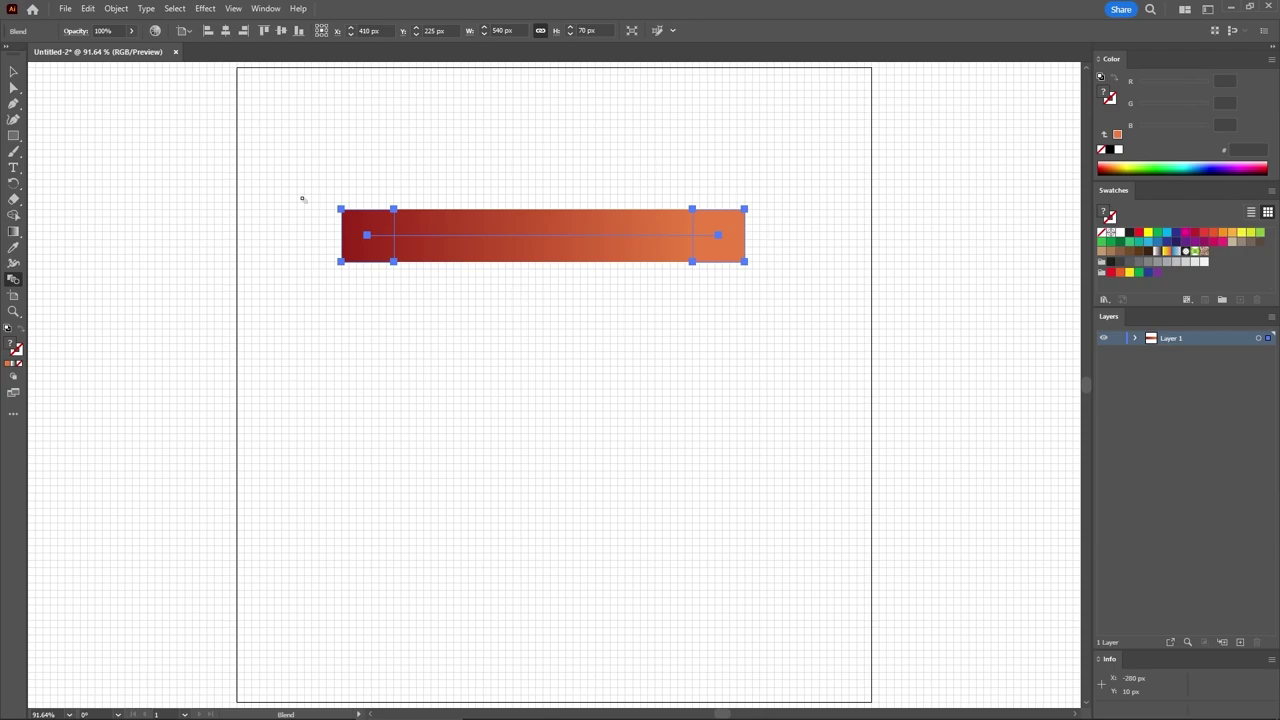
{"action": "left_click", "coordinate": [116, 8]}
{"action": "mouse_move", "coordinate": [147, 413]}
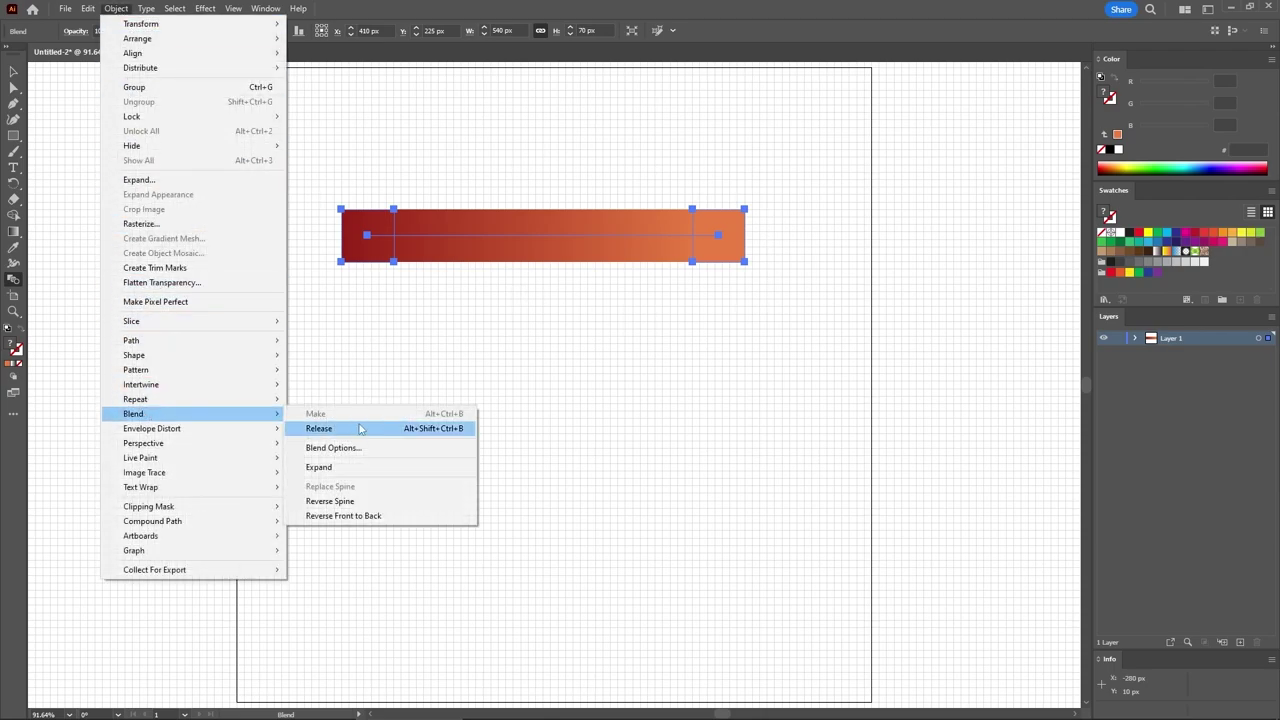
{"action": "left_click", "coordinate": [360, 446]}
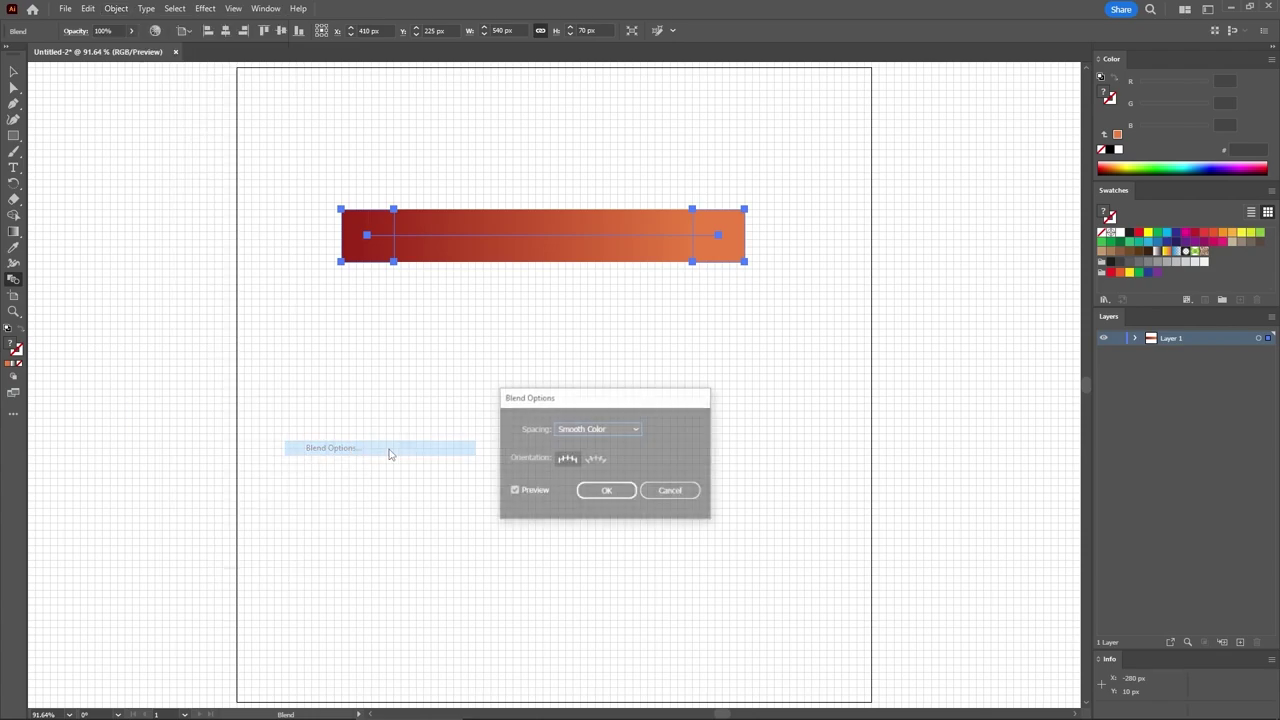
{"action": "left_click", "coordinate": [600, 430]}
{"action": "left_click", "coordinate": [600, 457]}
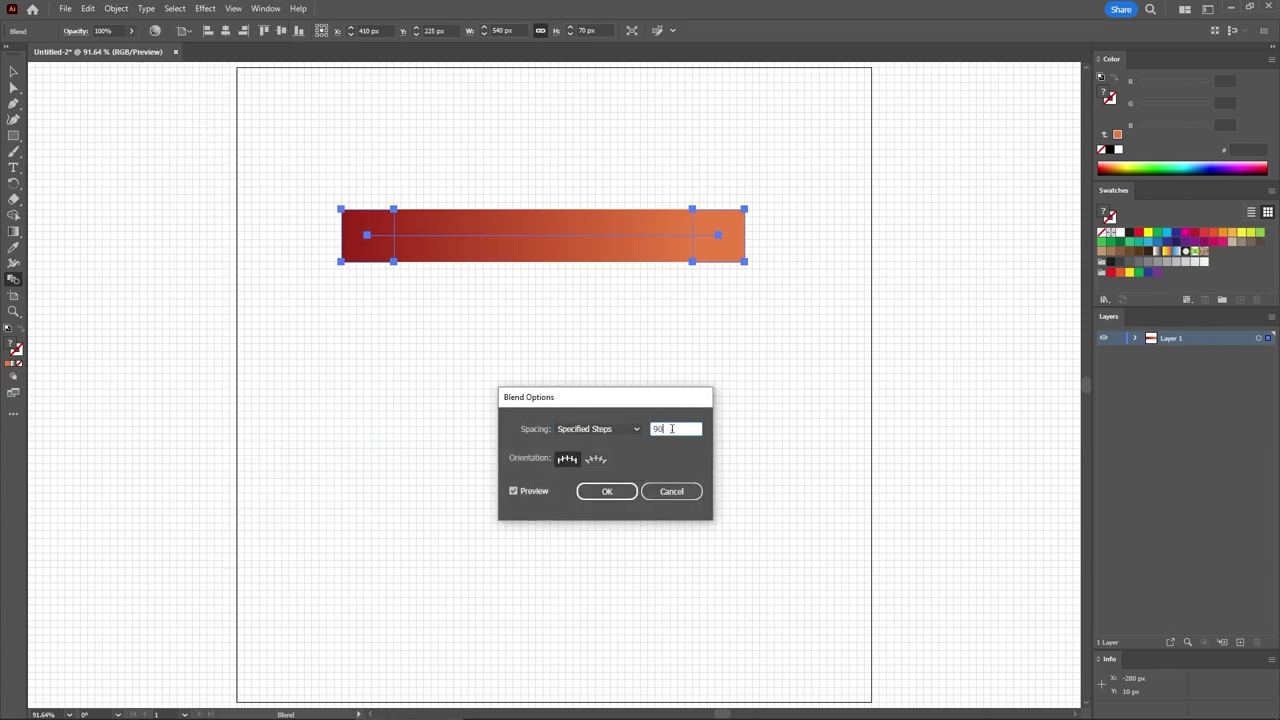
{"action": "type", "text": "5"}
{"action": "left_click", "coordinate": [607, 491]}
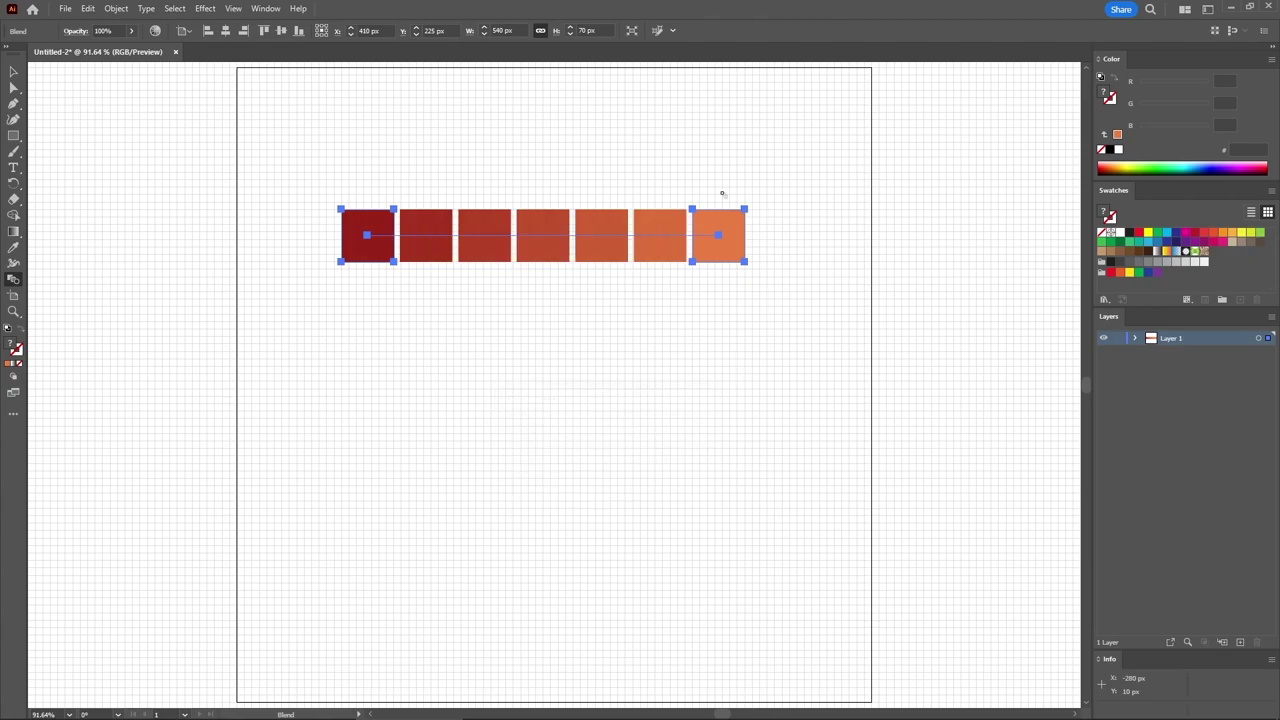
Step: Expand the blend into seven separate squares
{"action": "left_click", "coordinate": [116, 9]}
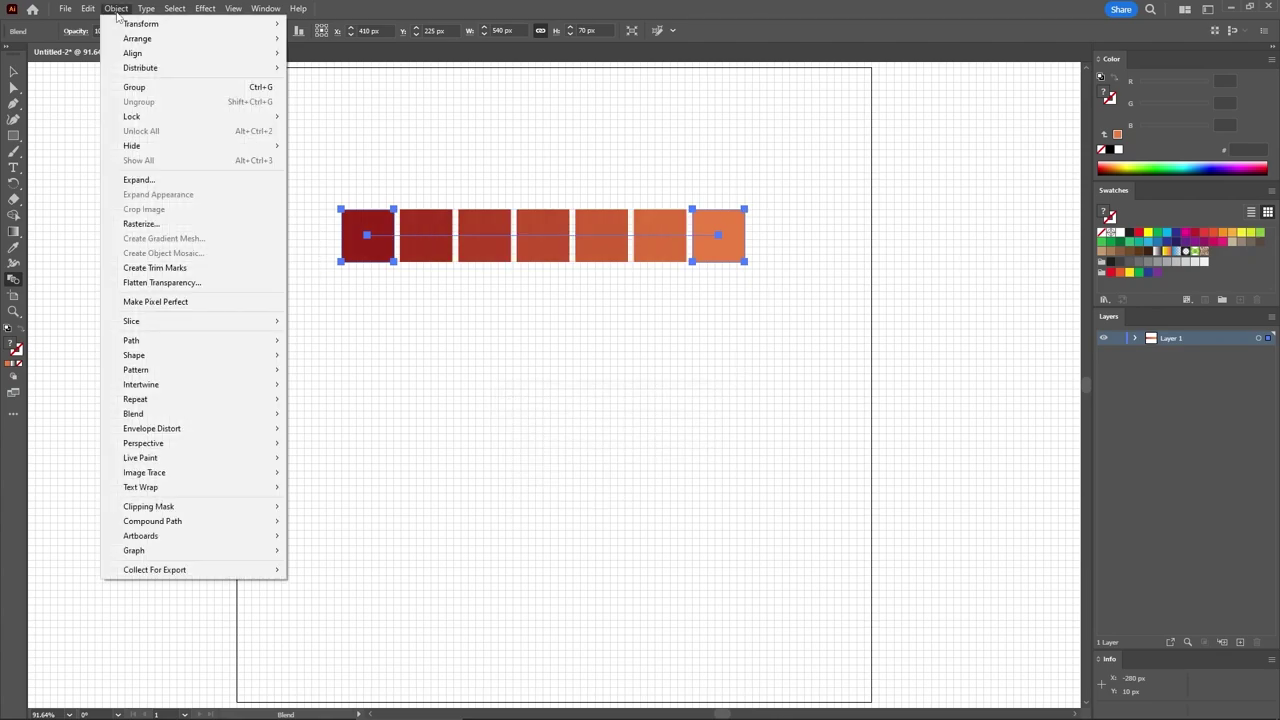
{"action": "left_click", "coordinate": [128, 180]}
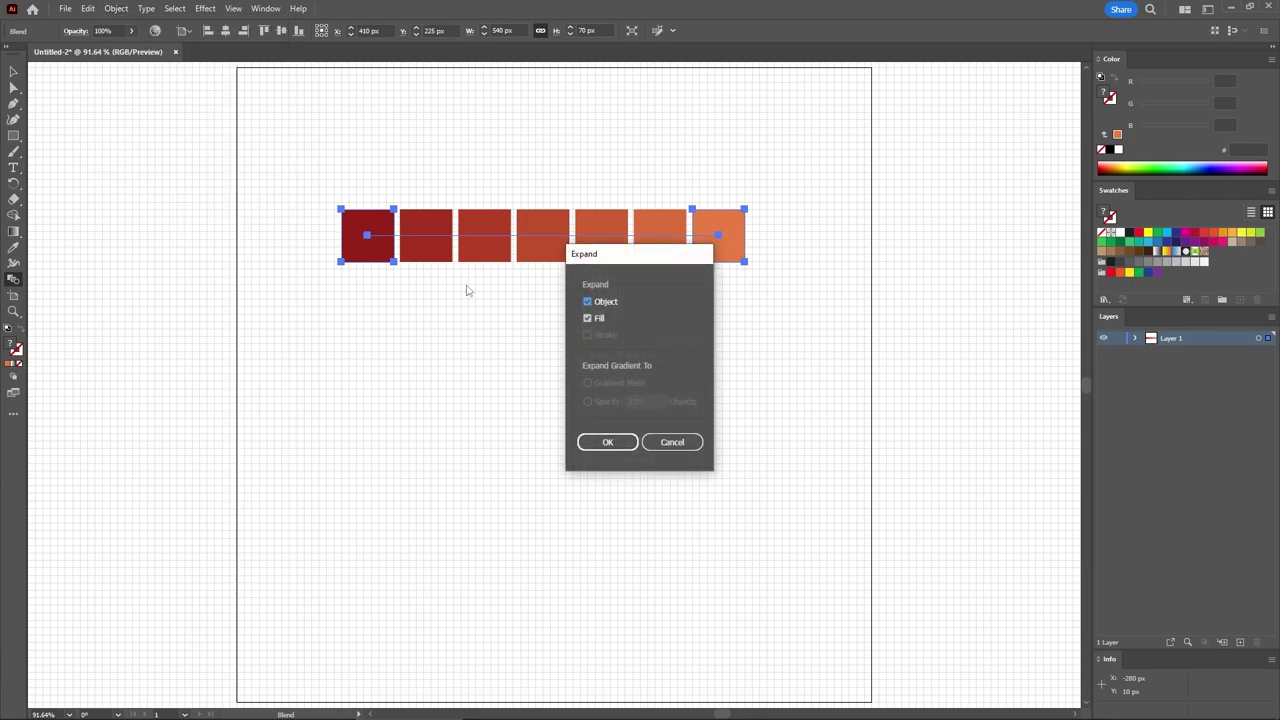
{"action": "left_click", "coordinate": [603, 440]}
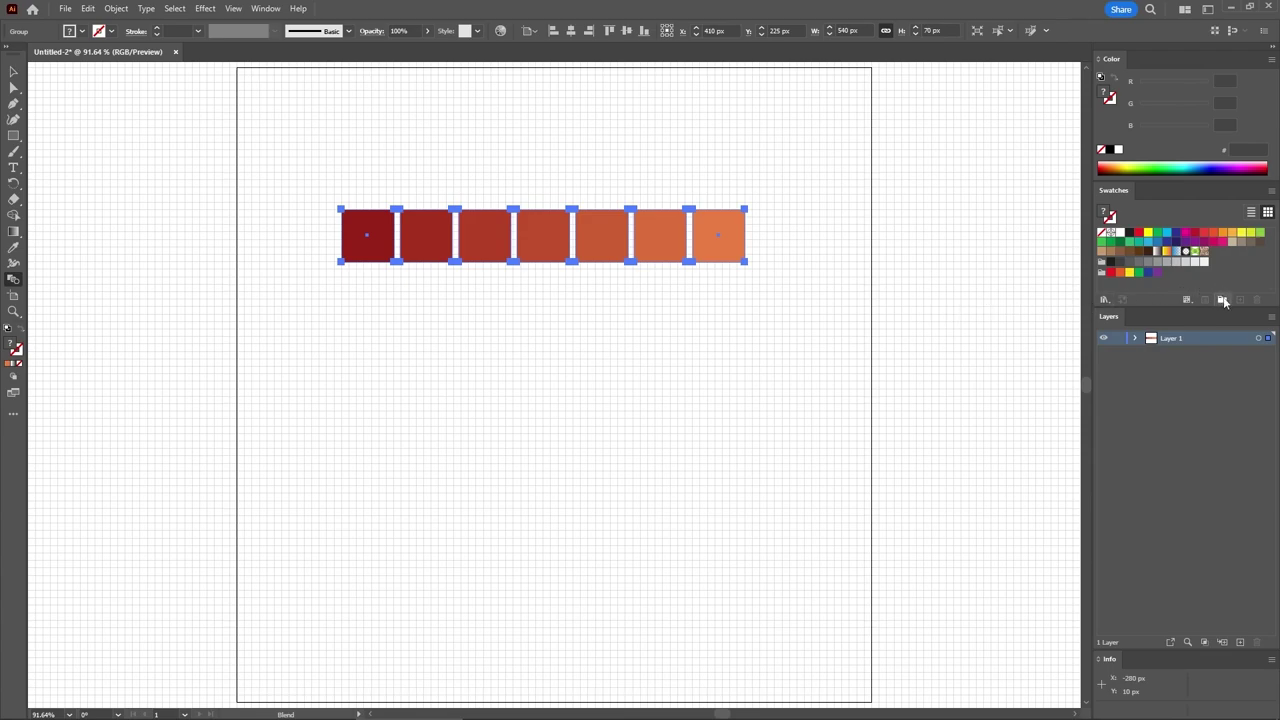
Step: Save the selected squares' colours as a new swatch colour group
{"action": "left_click", "coordinate": [1222, 300]}
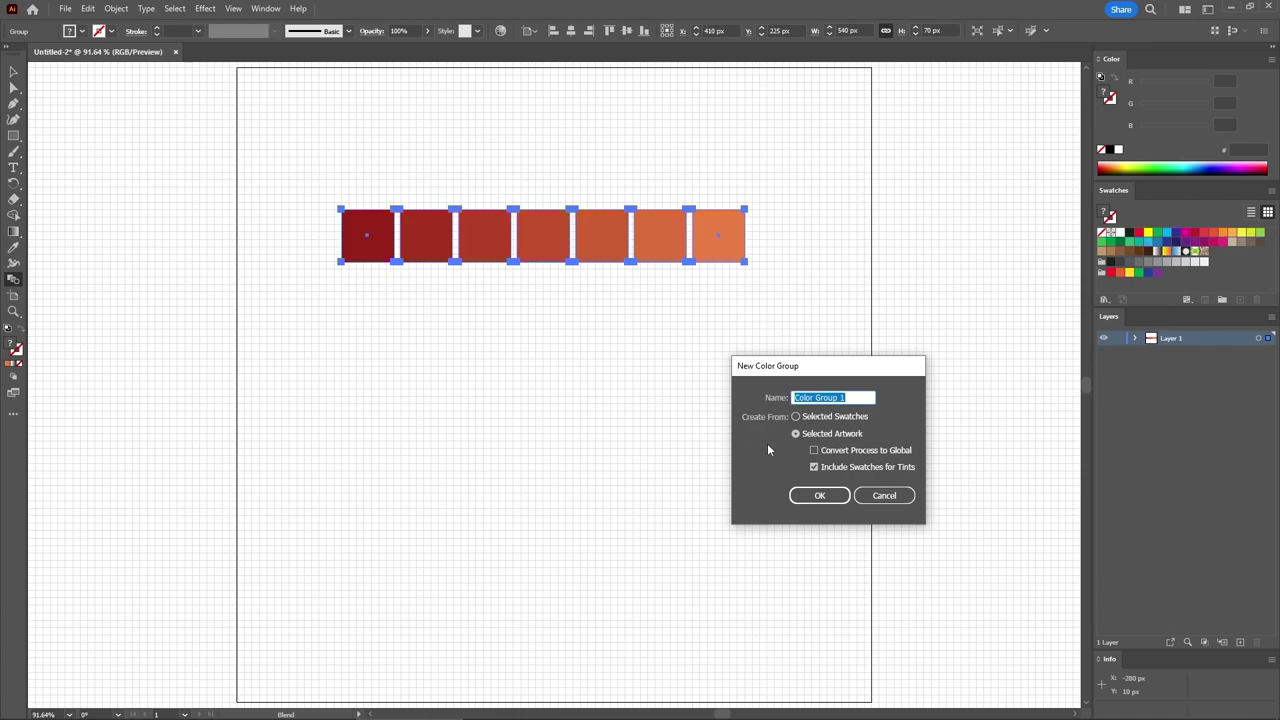
{"action": "left_click", "coordinate": [795, 434]}
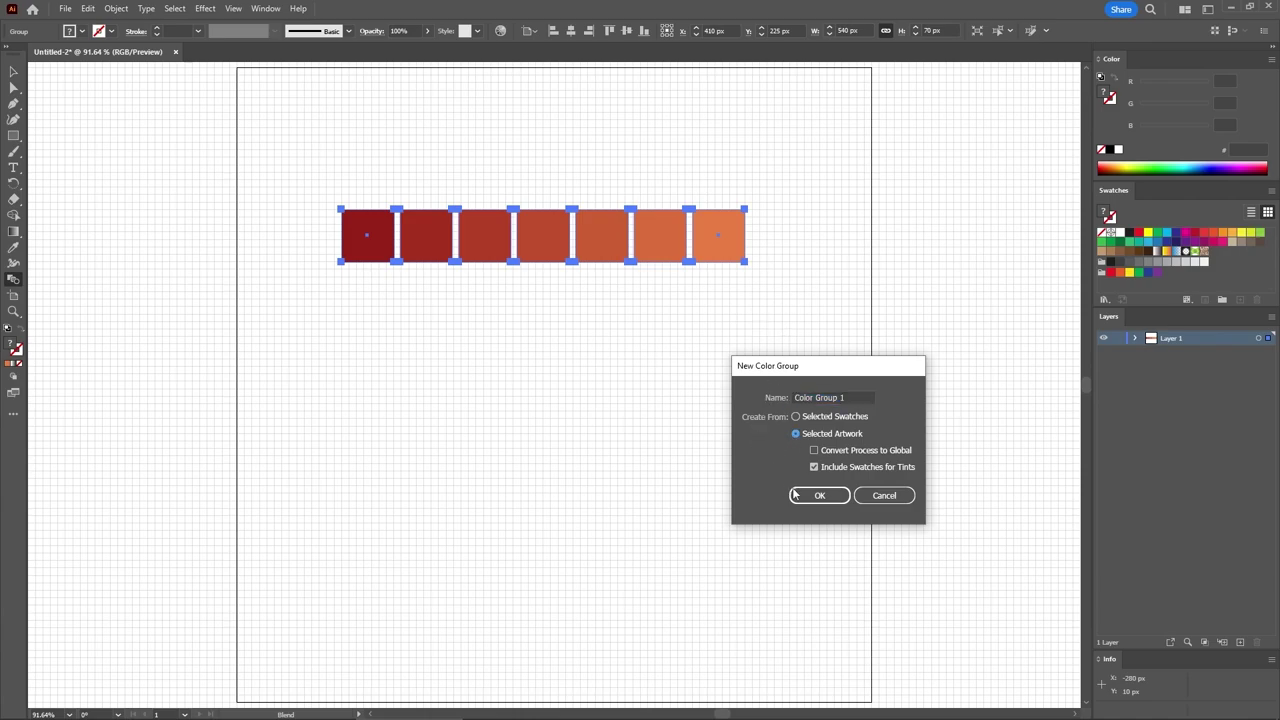
{"action": "left_click", "coordinate": [819, 495]}
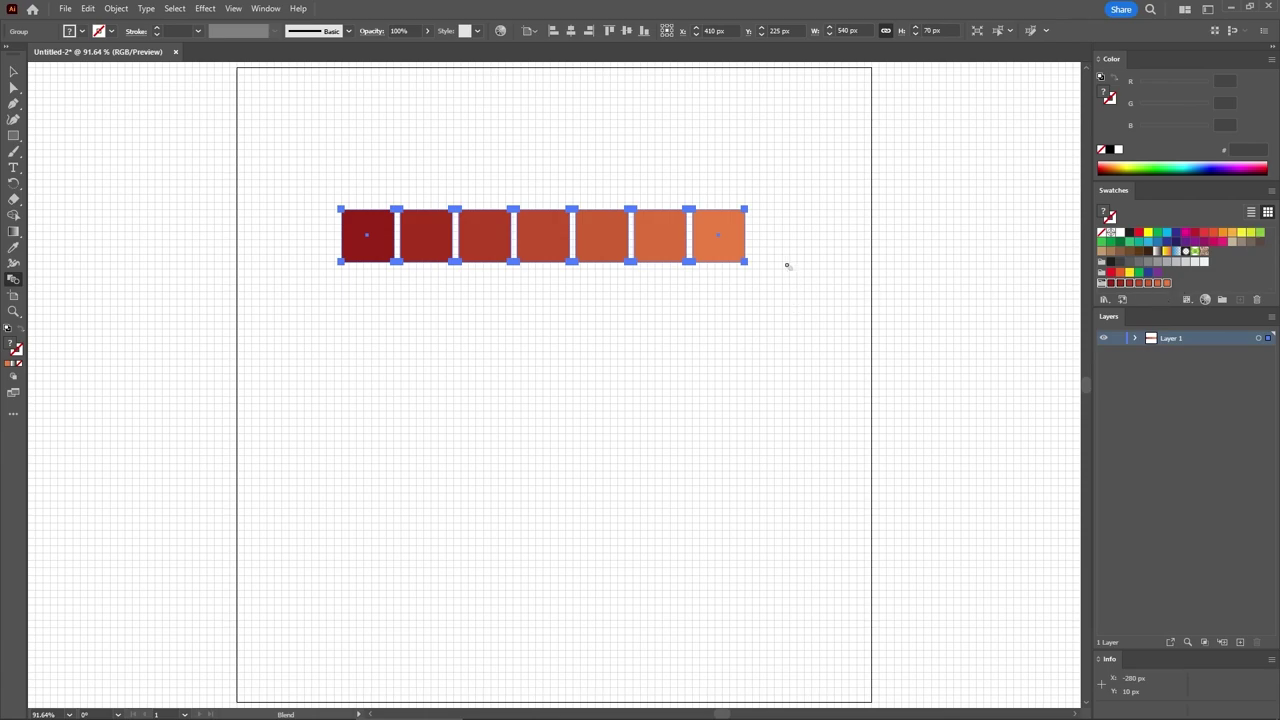
Step: Delete the seven squares and create a 140 × 40 px rectangle
{"action": "key", "text": "Delete"}
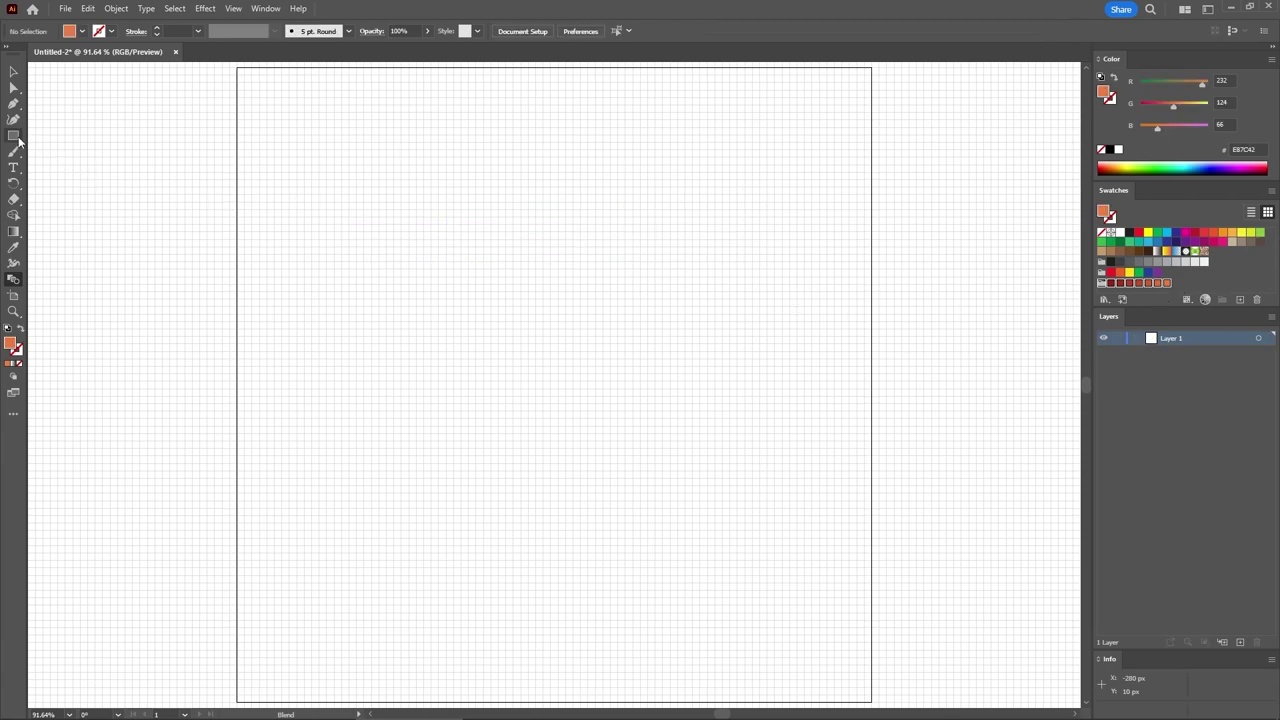
{"action": "key", "text": "m"}
{"action": "left_click", "coordinate": [289, 188]}
{"action": "type", "text": "140"}
{"action": "key", "text": "Tab"}
{"action": "type", "text": "4"}
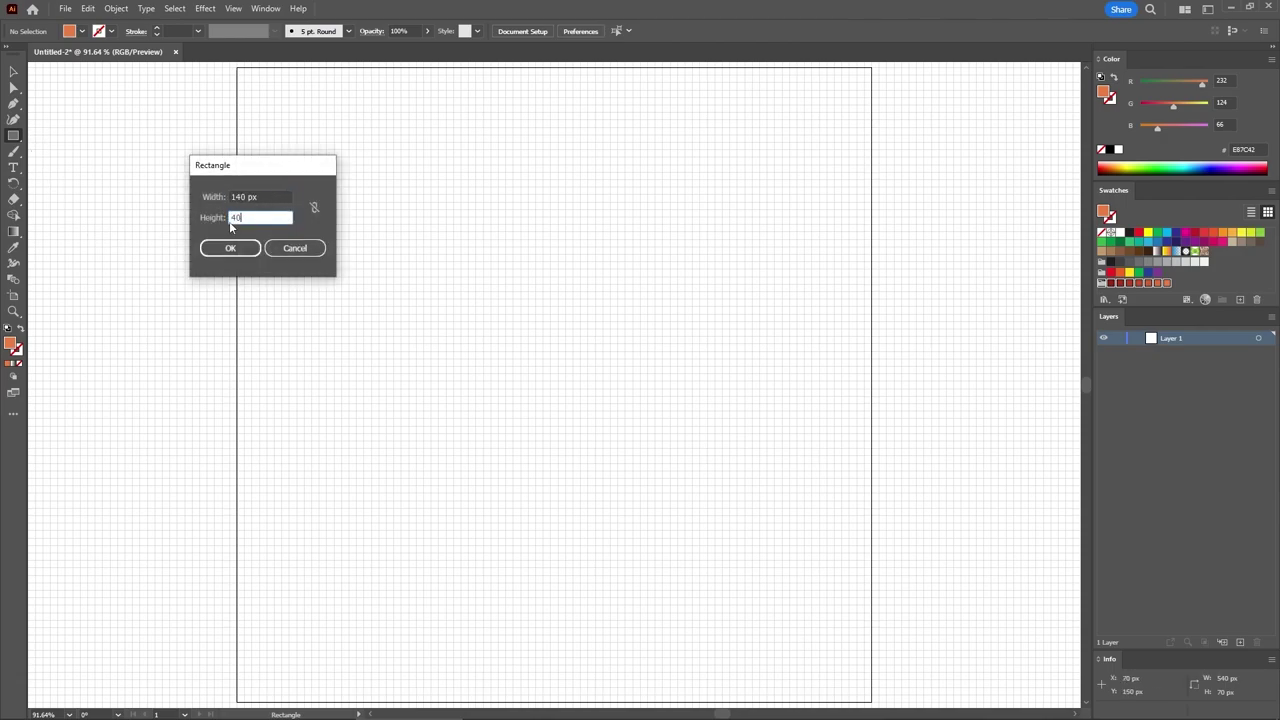
{"action": "type", "text": "0"}
{"action": "left_click", "coordinate": [230, 248]}
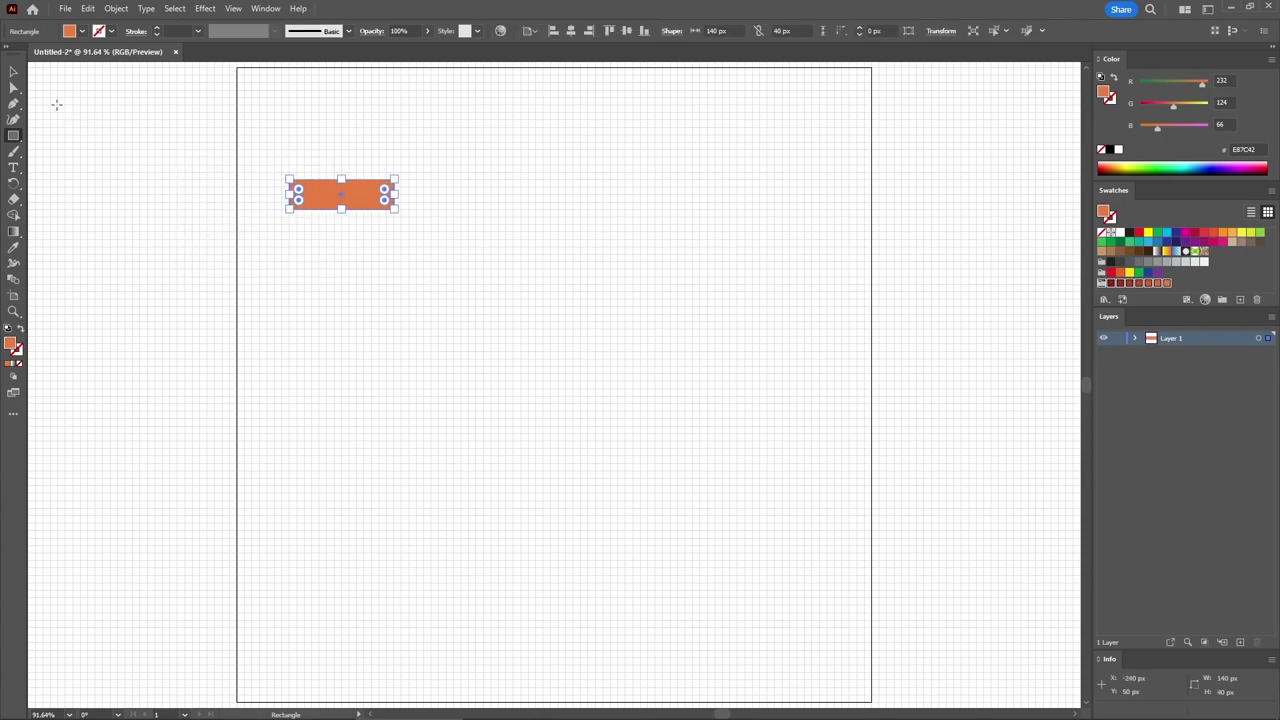
Step: Round the brick's corners to a 4 px radius
{"action": "left_click", "coordinate": [20, 89]}
{"action": "left_click_drag", "start_coordinate": [575, 32], "coordinate": [561, 32]}
{"action": "type", "text": "4"}
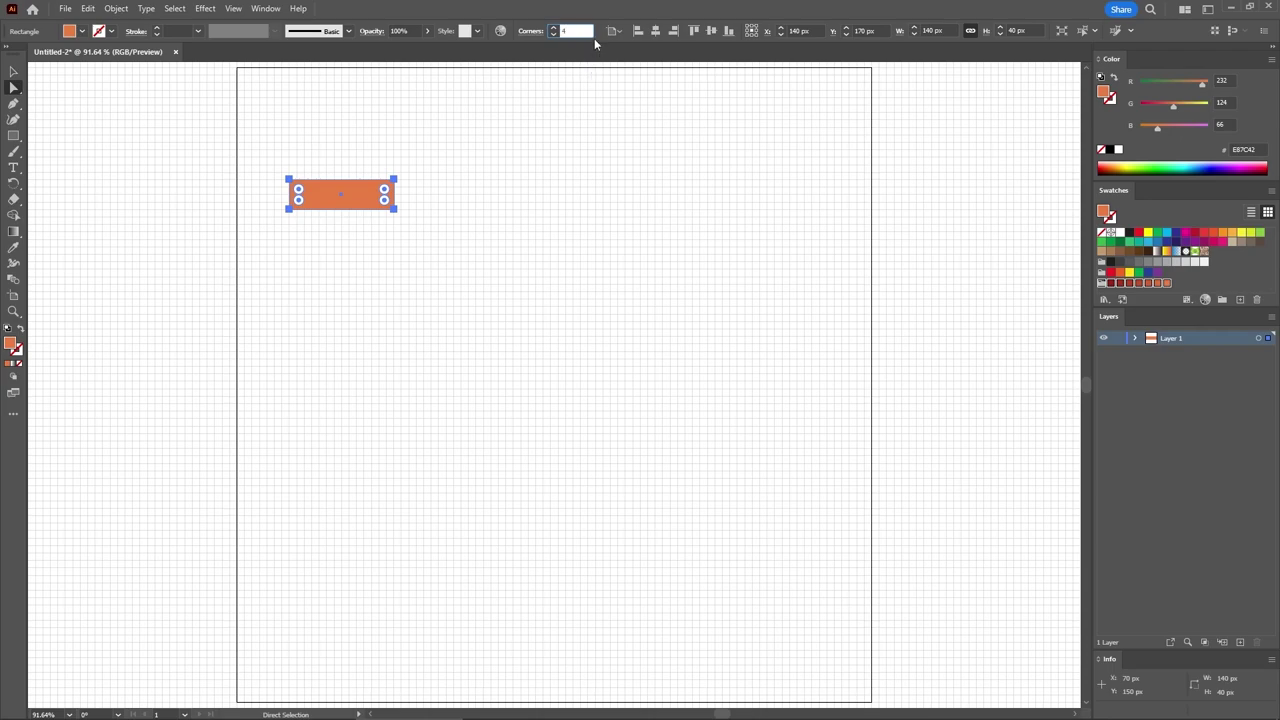
{"action": "key", "text": "Return"}
Step: Add a Transform effect repeating the brick into a row of four spaced 150 px apart
{"action": "left_click", "coordinate": [205, 8]}
{"action": "mouse_move", "coordinate": [270, 116]}
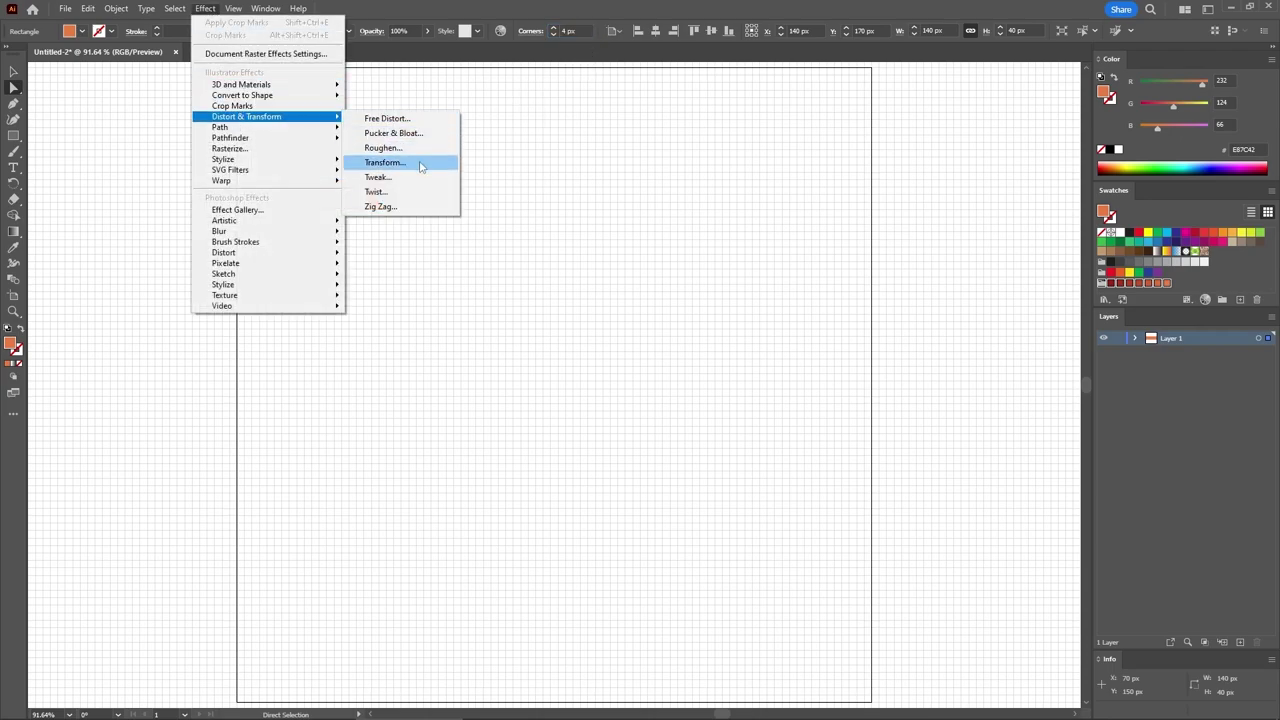
{"action": "left_click", "coordinate": [420, 162]}
{"action": "left_click", "coordinate": [946, 388]}
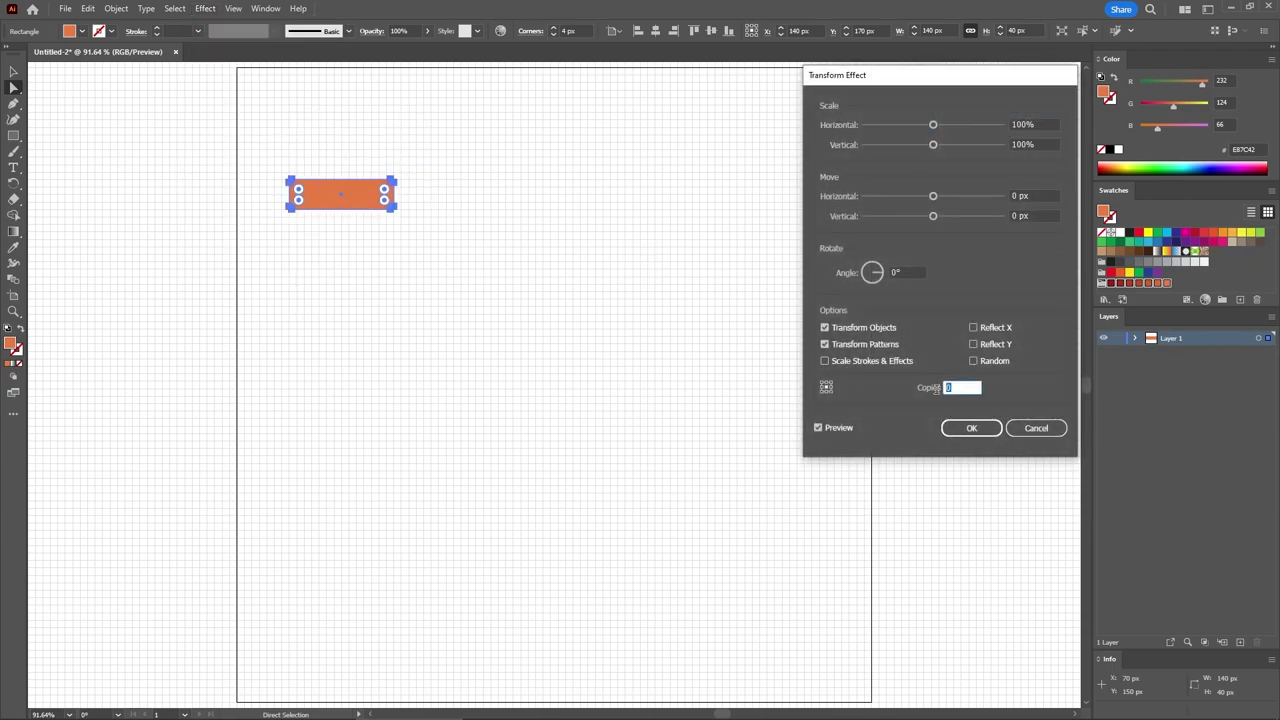
{"action": "left_click_drag", "start_coordinate": [932, 198], "coordinate": [1003, 198]}
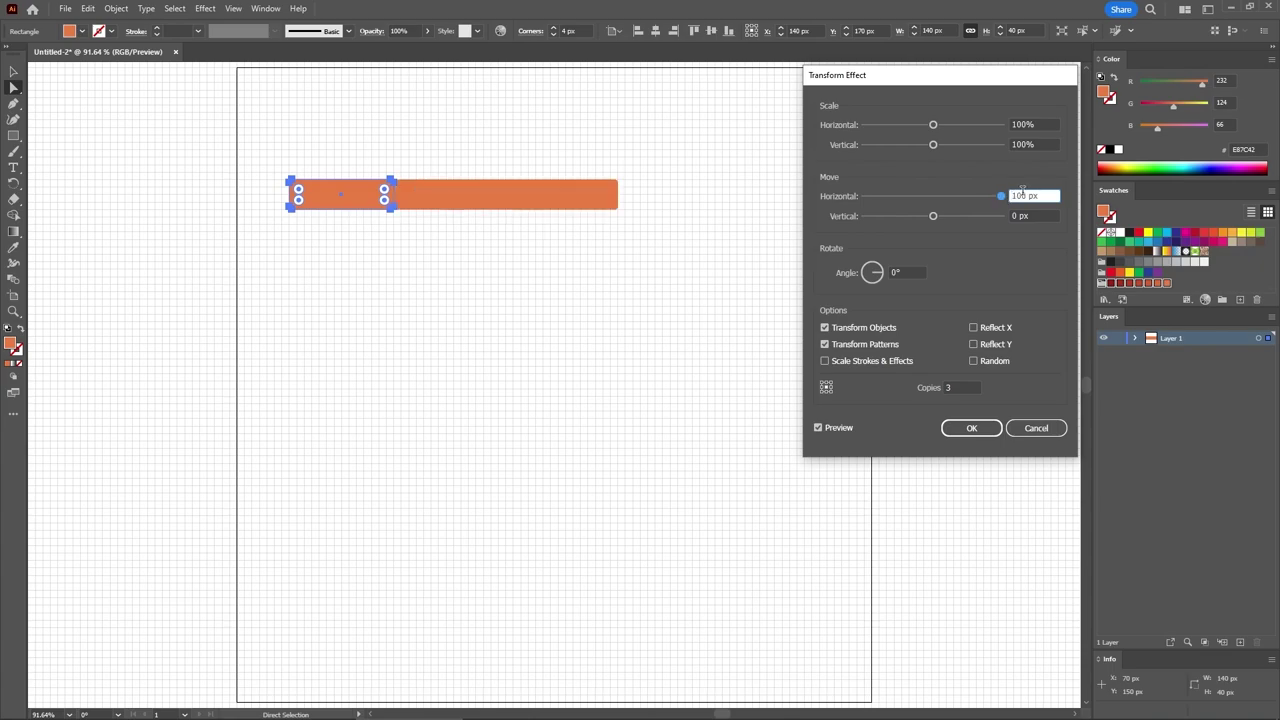
{"action": "type", "text": "150"}
{"action": "left_click", "coordinate": [1036, 214]}
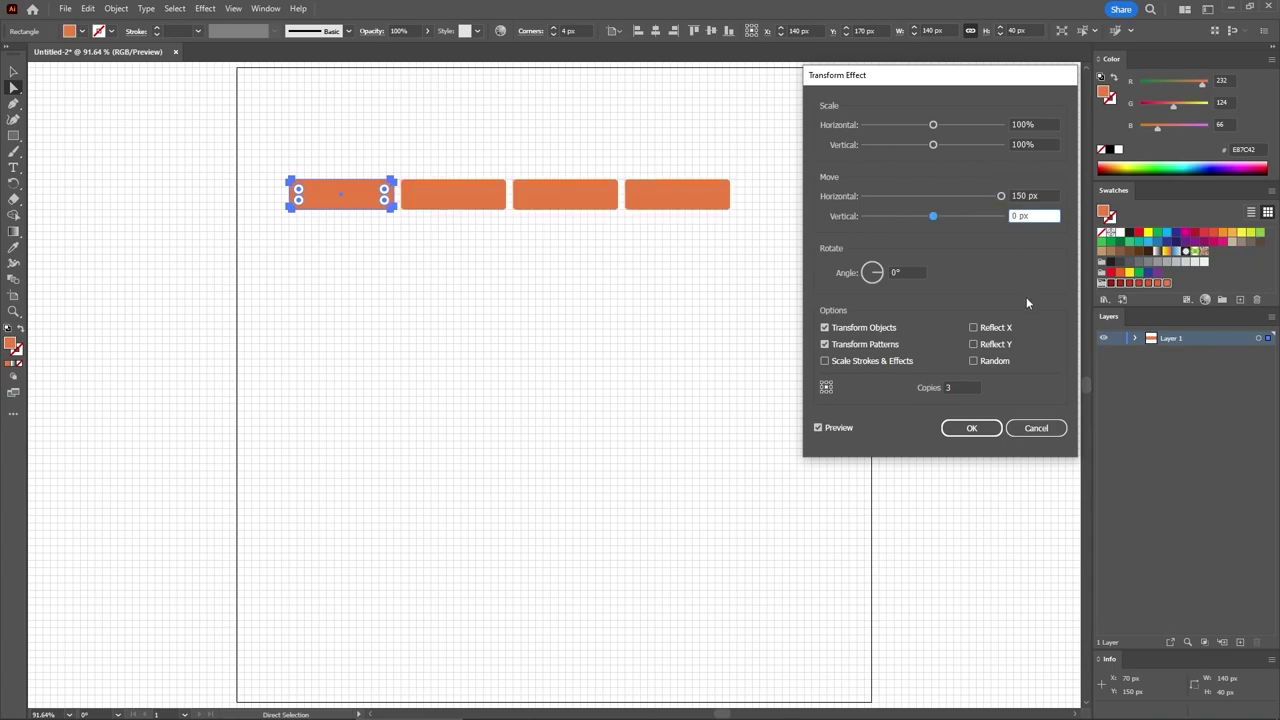
{"action": "left_click", "coordinate": [971, 428]}
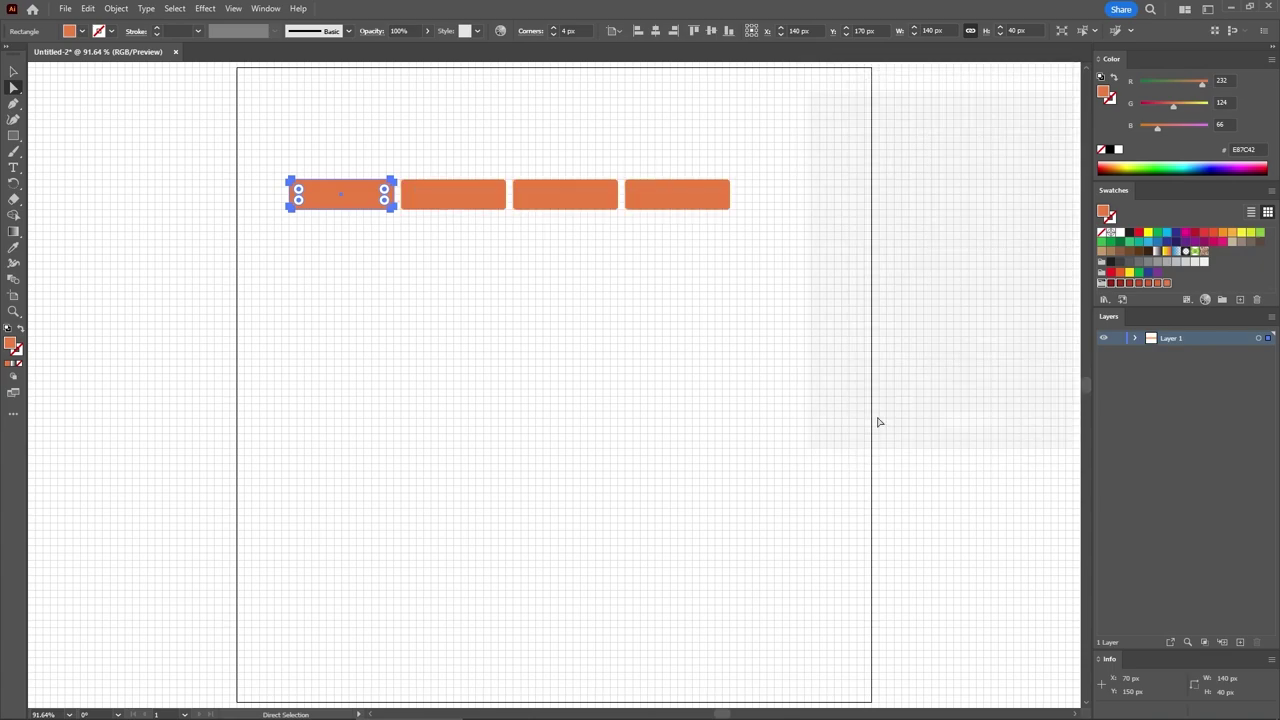
Step: Add a second Transform effect: 8 copies, moved 70 px horizontally and 50 px vertically, Reflect X
{"action": "left_click", "coordinate": [205, 8]}
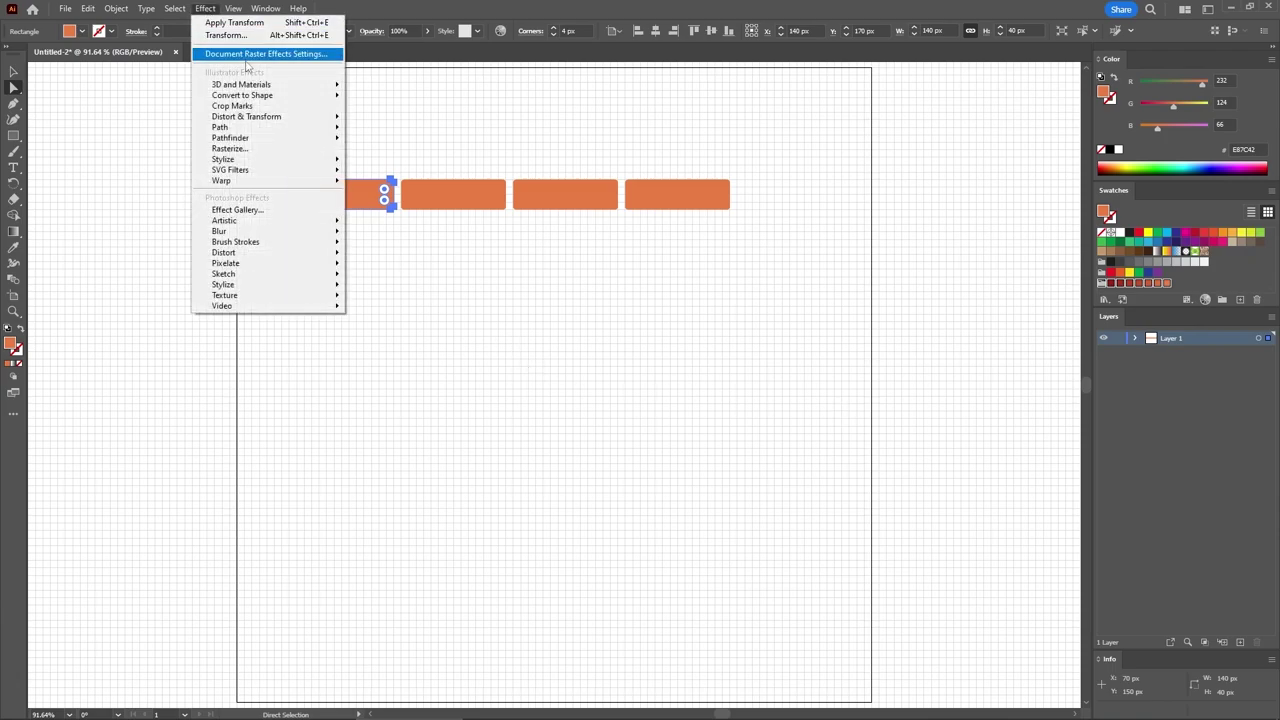
{"action": "mouse_move", "coordinate": [251, 116]}
{"action": "left_click", "coordinate": [384, 162]}
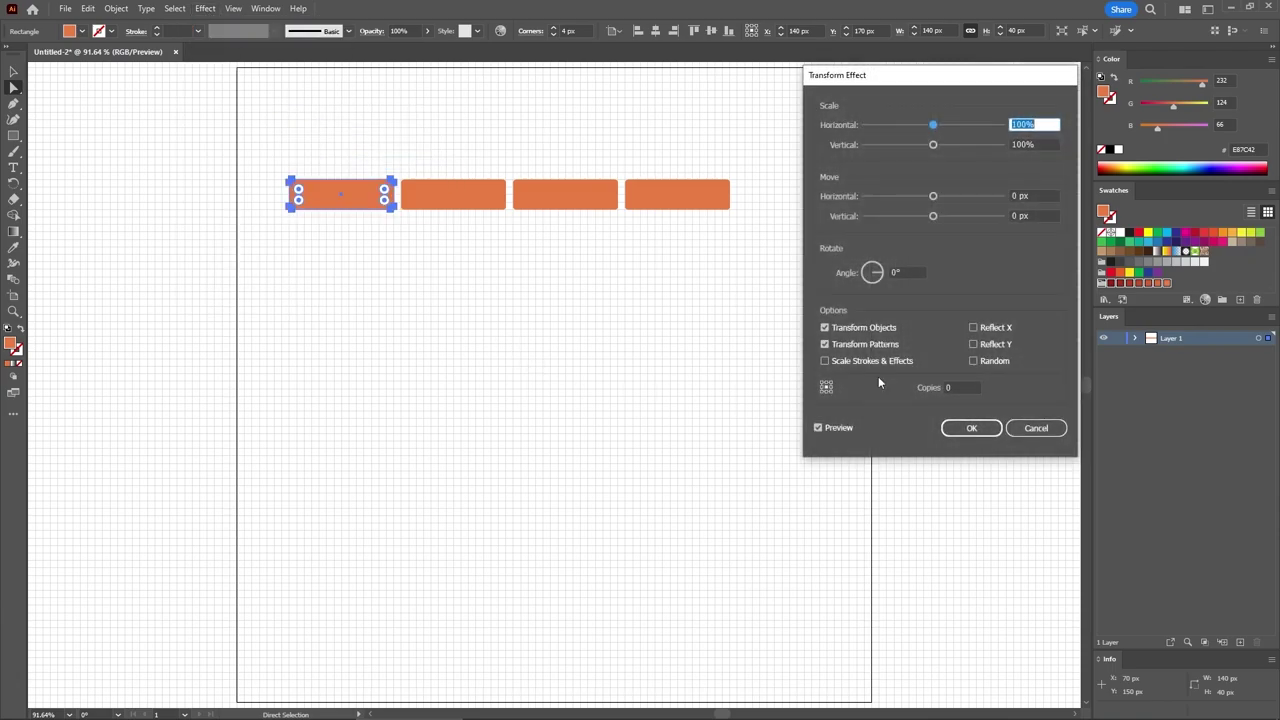
{"action": "left_click", "coordinate": [948, 390]}
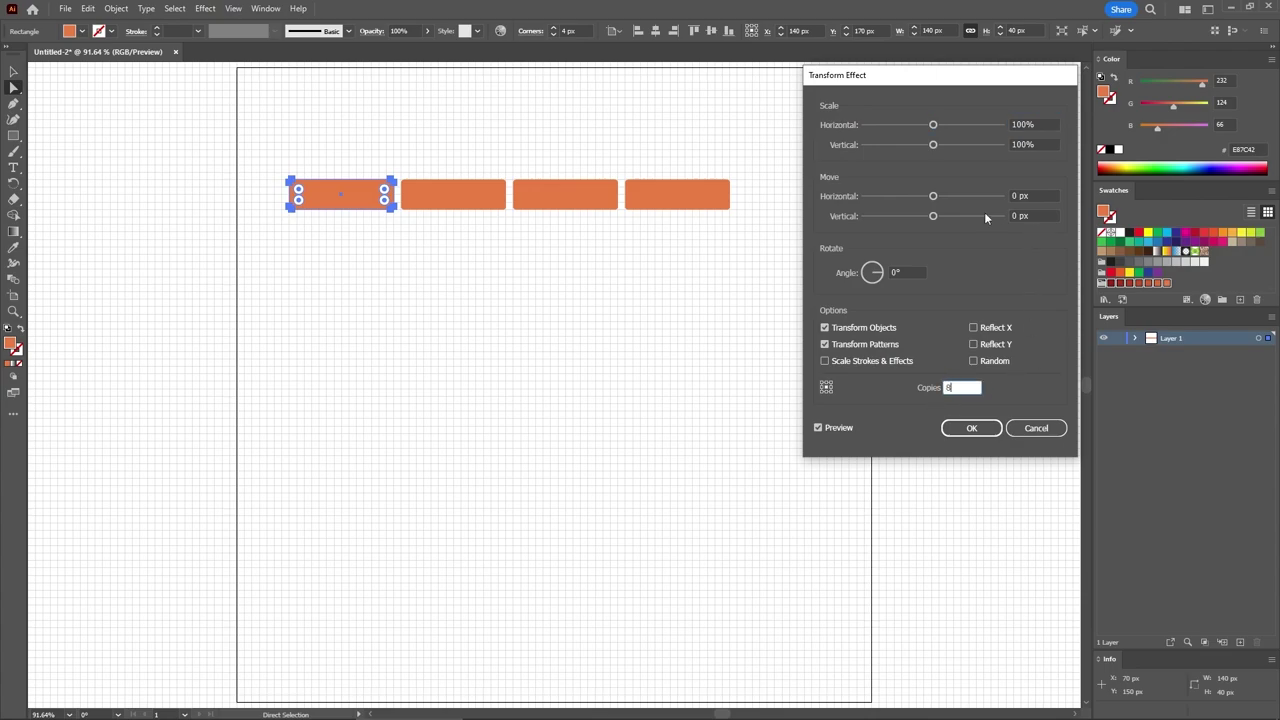
{"action": "left_click", "coordinate": [1012, 196]}
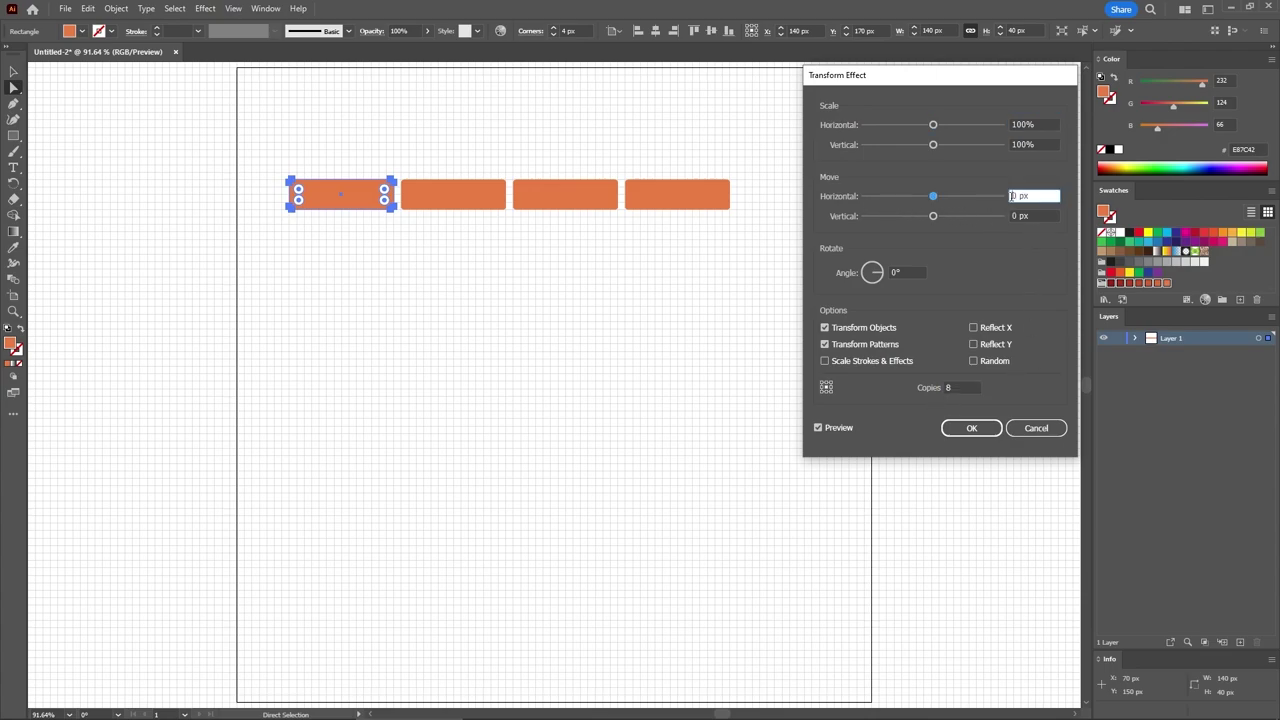
{"action": "type", "text": "7"}
{"action": "left_click", "coordinate": [1010, 216]}
{"action": "type", "text": "5"}
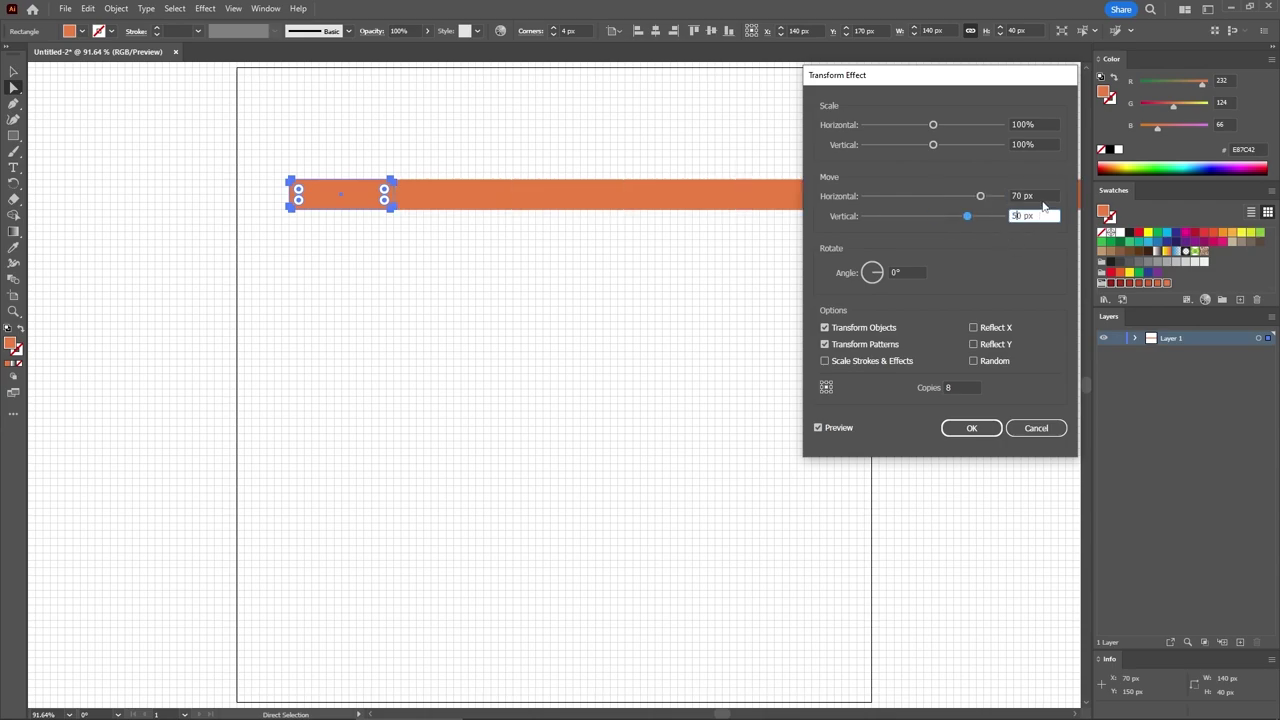
{"action": "left_click", "coordinate": [1041, 196]}
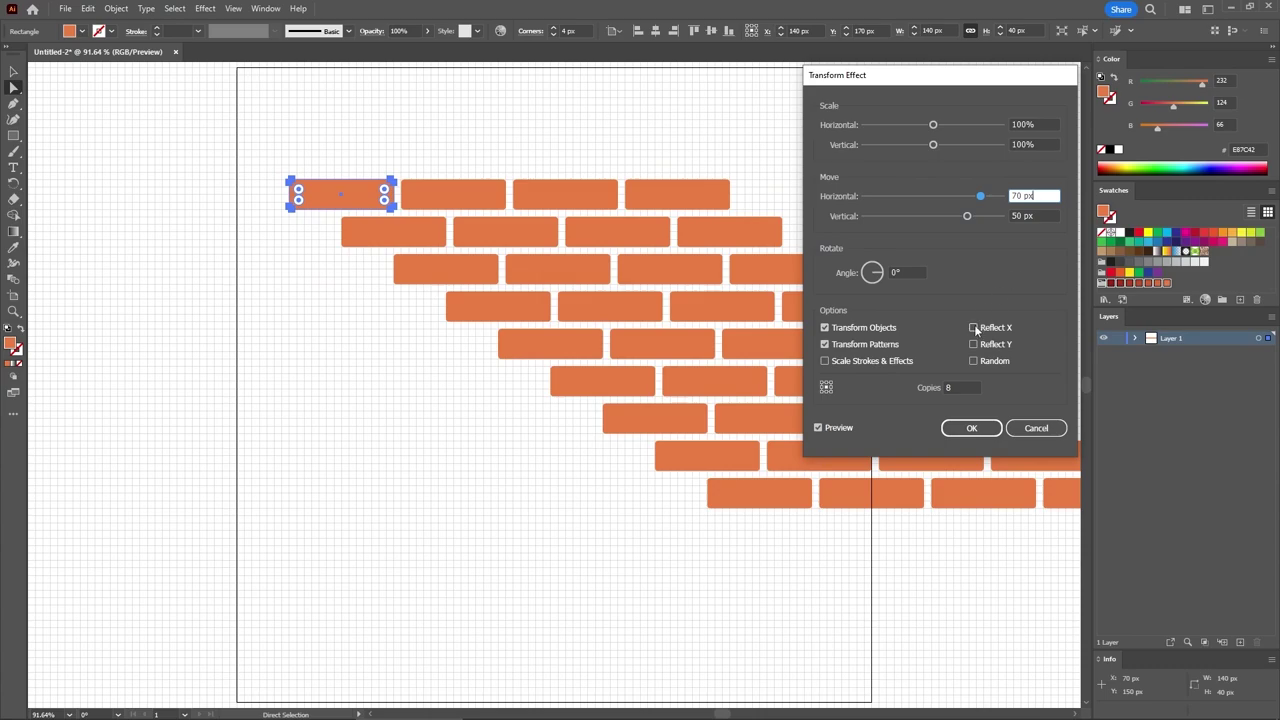
{"action": "left_click", "coordinate": [974, 327]}
{"action": "left_click", "coordinate": [968, 430]}
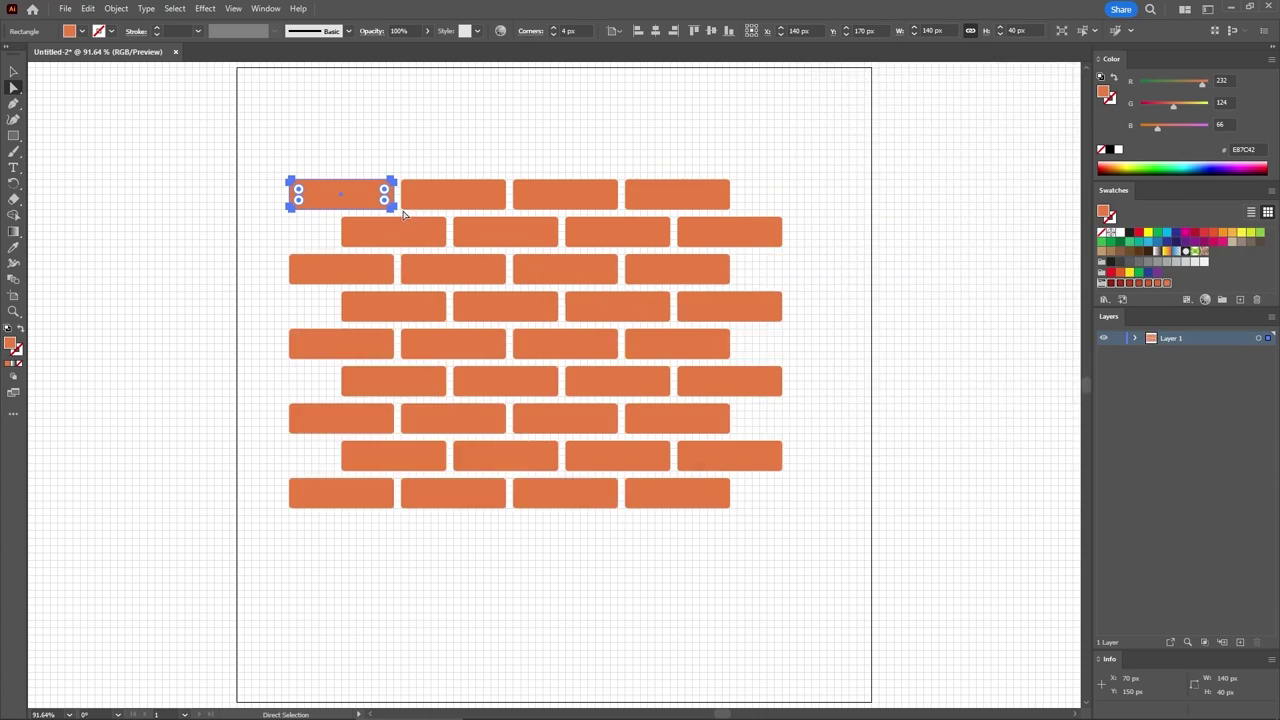
Step: Expand the brick wall effect, ungroup it twice into individual brick paths, then deselect
{"action": "left_click", "coordinate": [116, 8]}
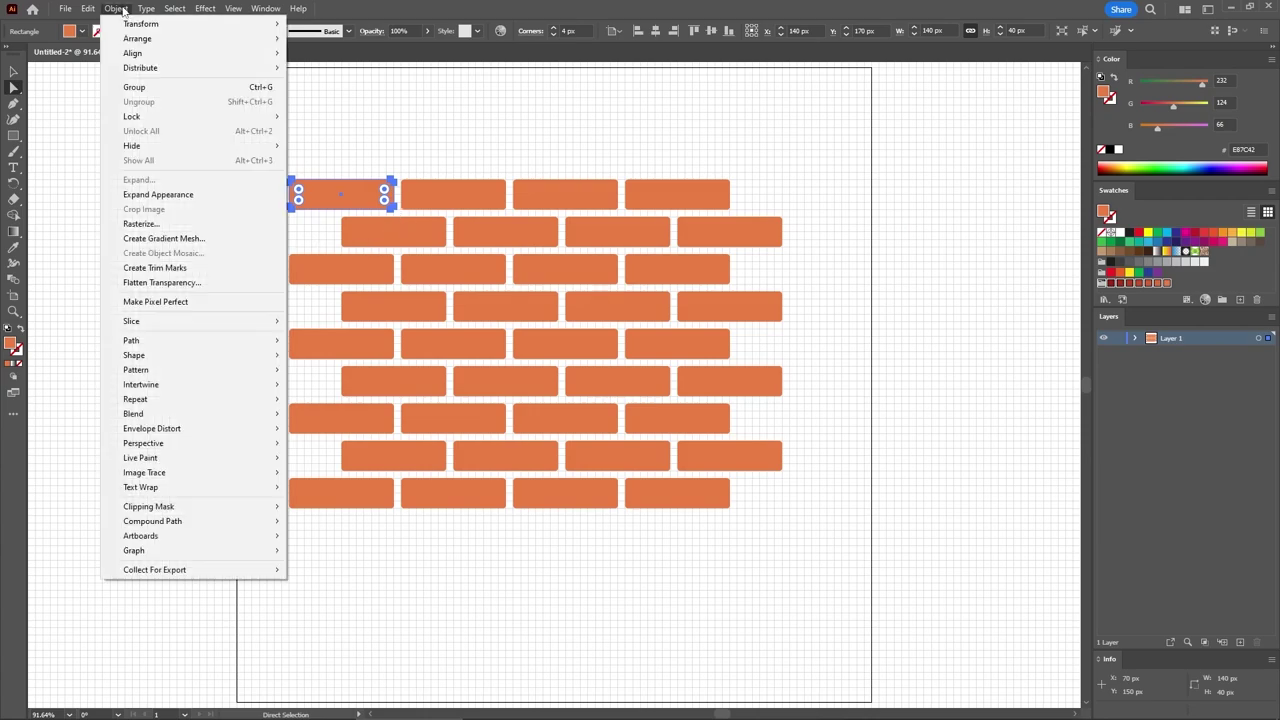
{"action": "left_click", "coordinate": [158, 194]}
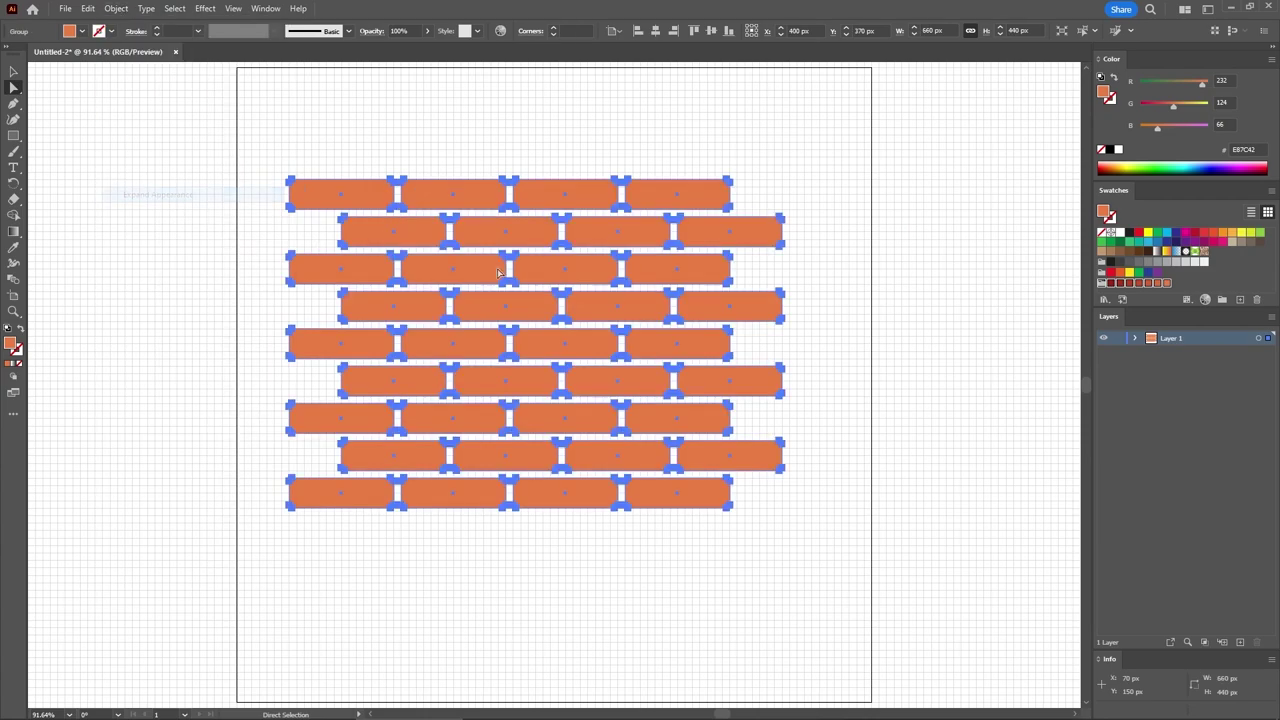
{"action": "left_click", "coordinate": [1135, 339]}
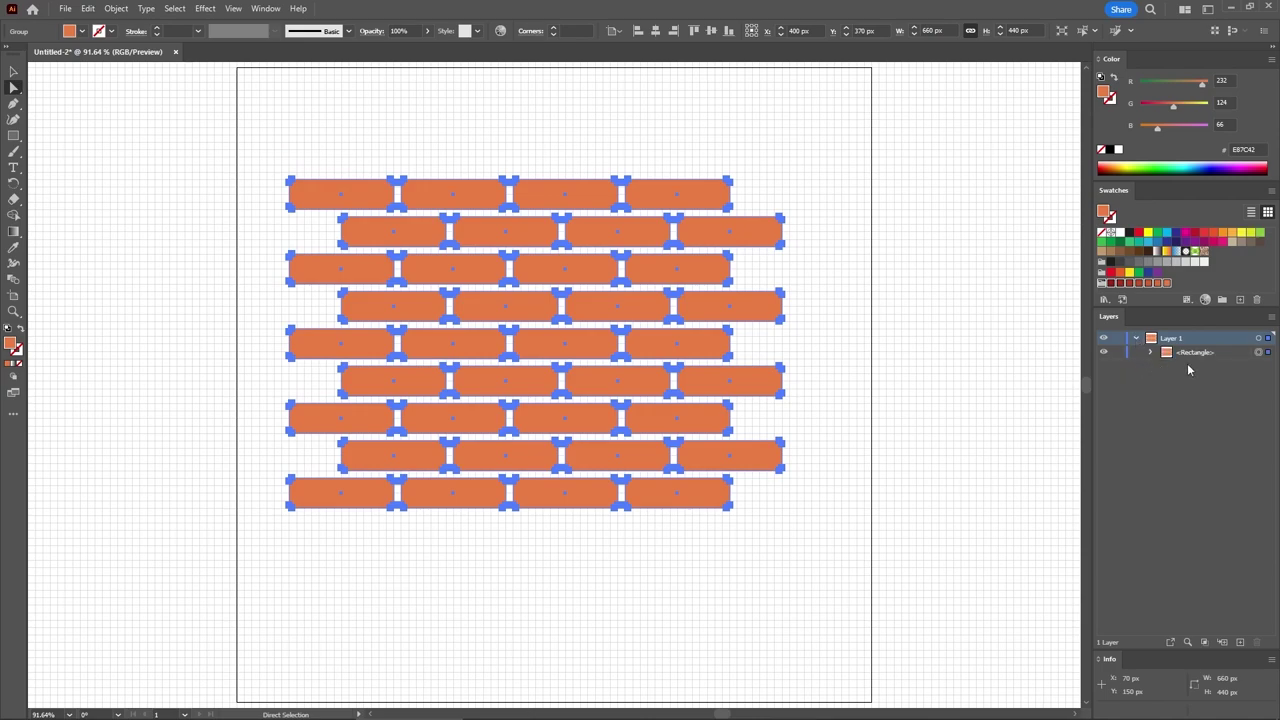
{"action": "key", "text": "ctrl+shift+g"}
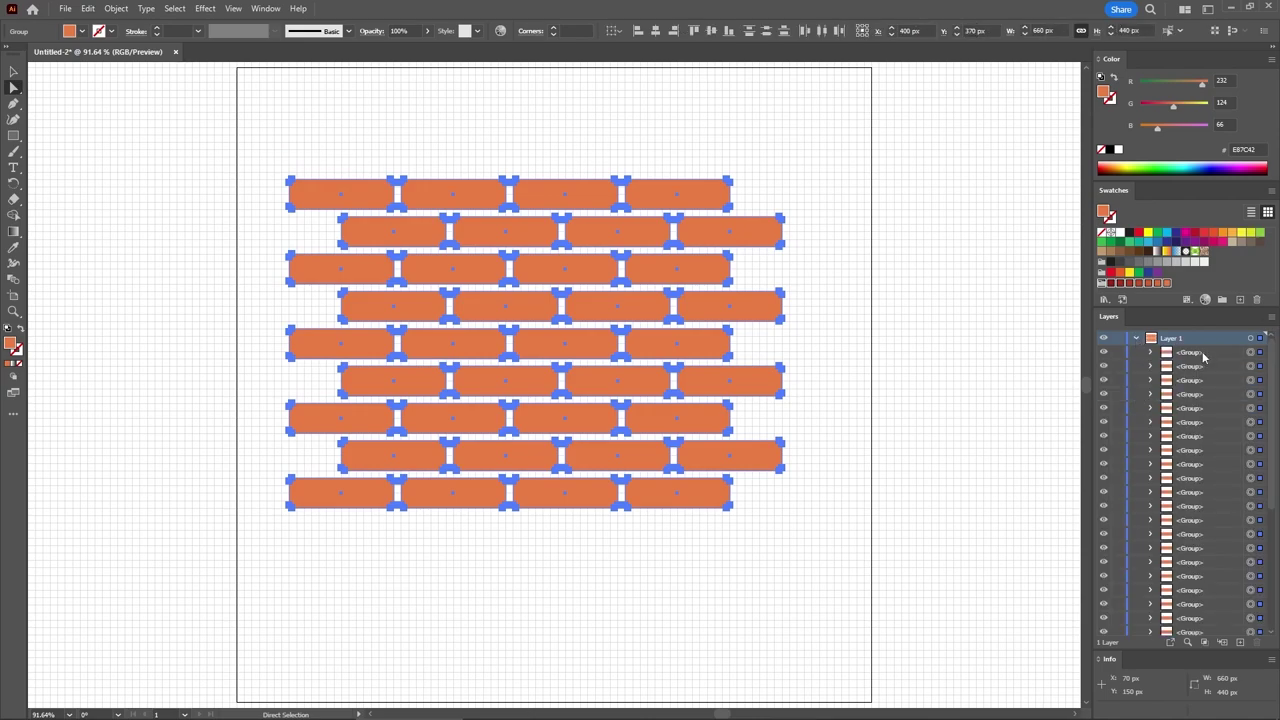
{"action": "key", "text": "ctrl+shift+g"}
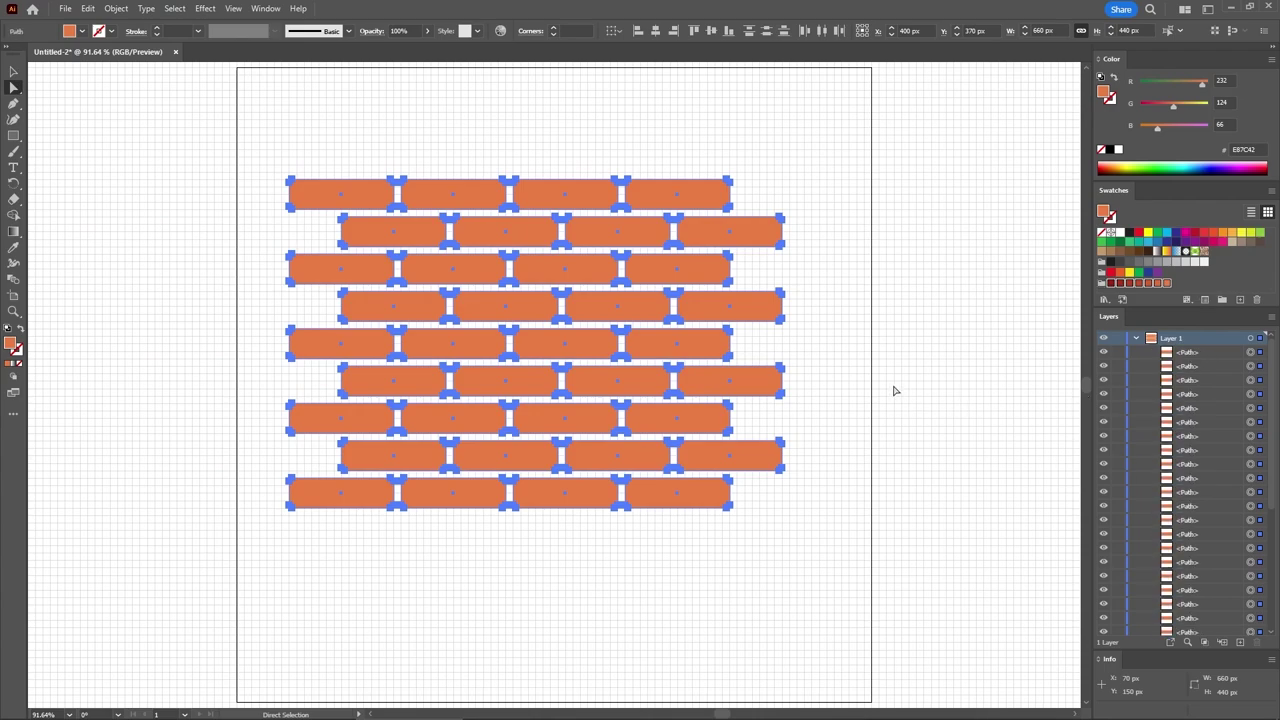
{"action": "left_click", "coordinate": [829, 330]}
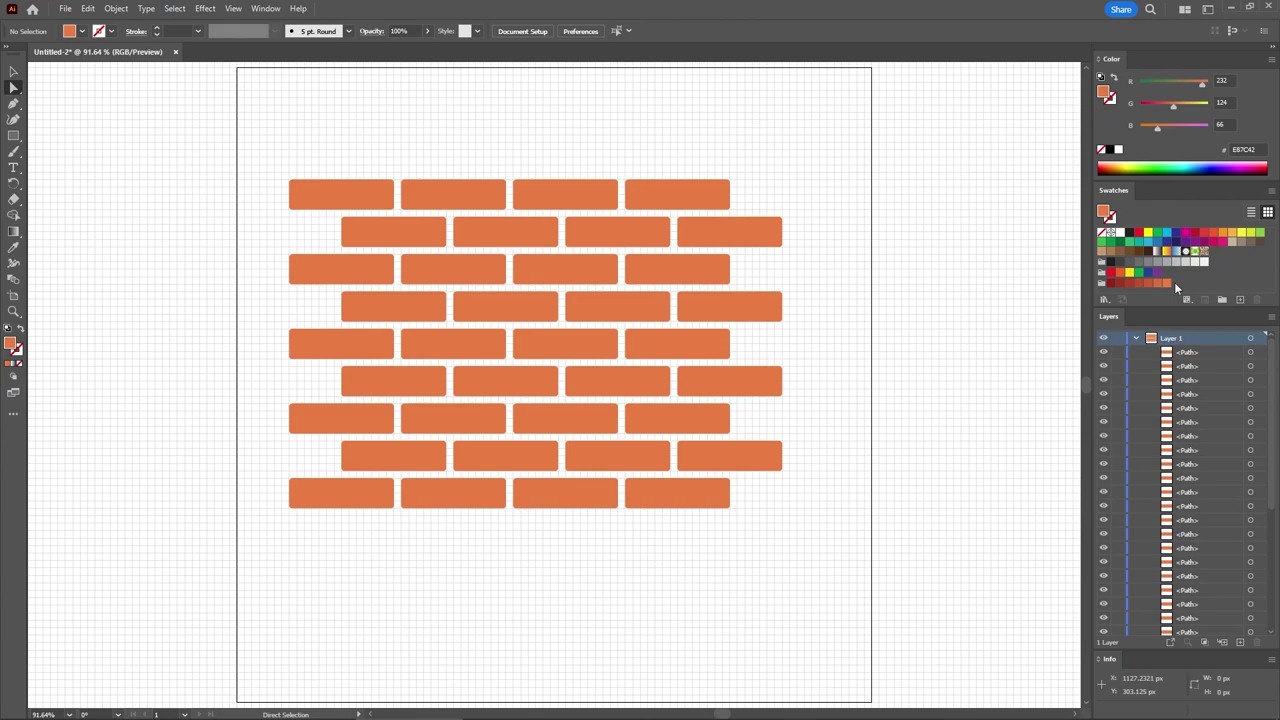
Step: Colour three bricks dark red and two others deep red from the brick colour group
{"action": "left_click", "coordinate": [1174, 282]}
{"action": "left_click", "coordinate": [706, 200]}
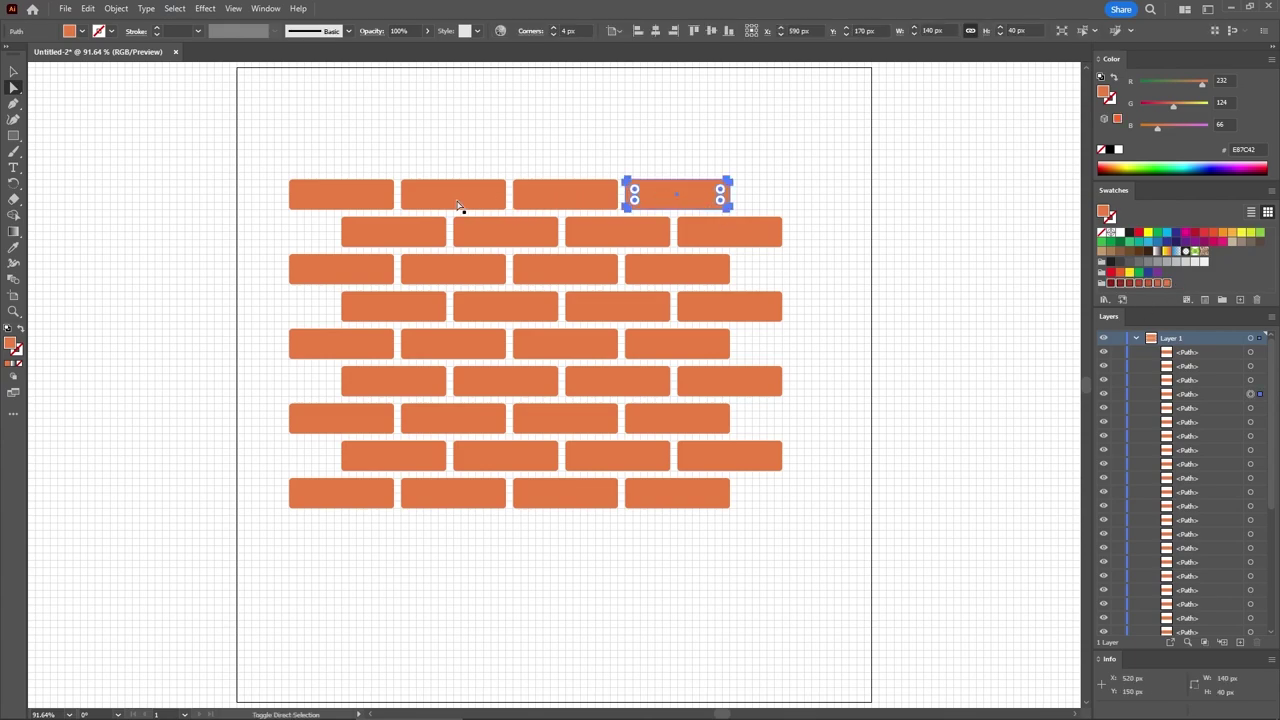
{"action": "left_click", "coordinate": [382, 198], "text": "shift"}
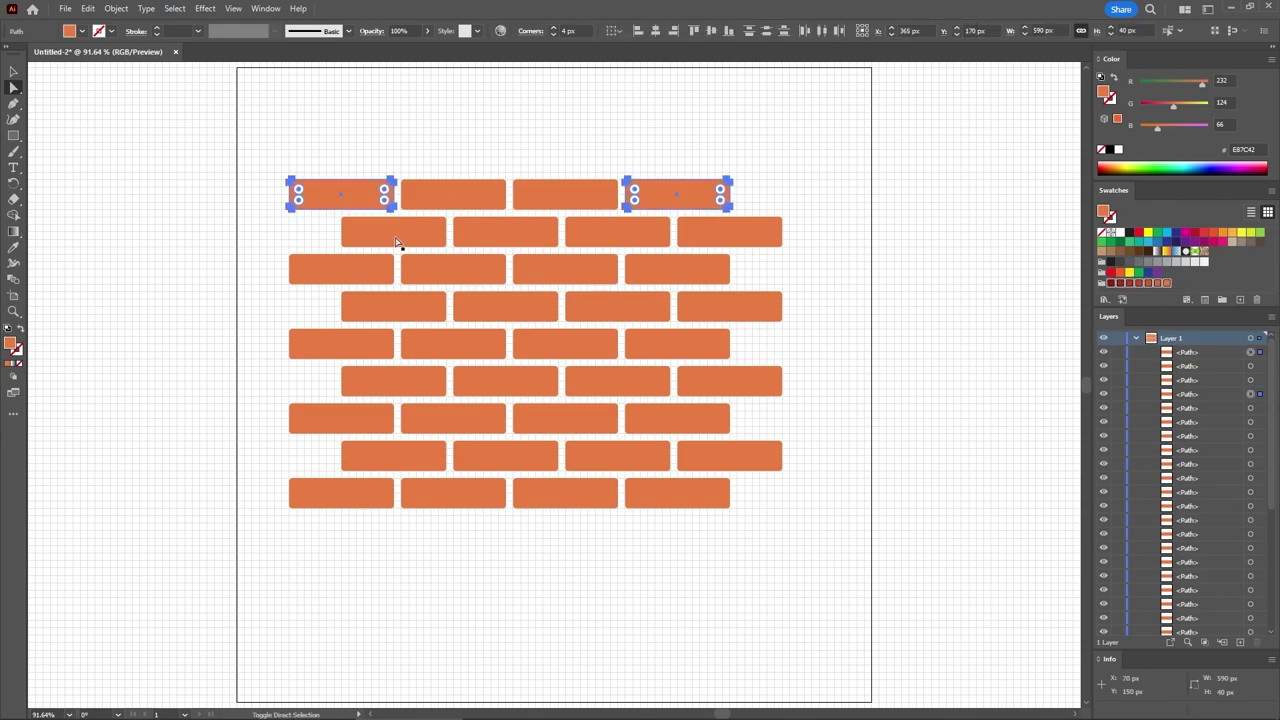
{"action": "left_click", "coordinate": [446, 344], "text": "shift"}
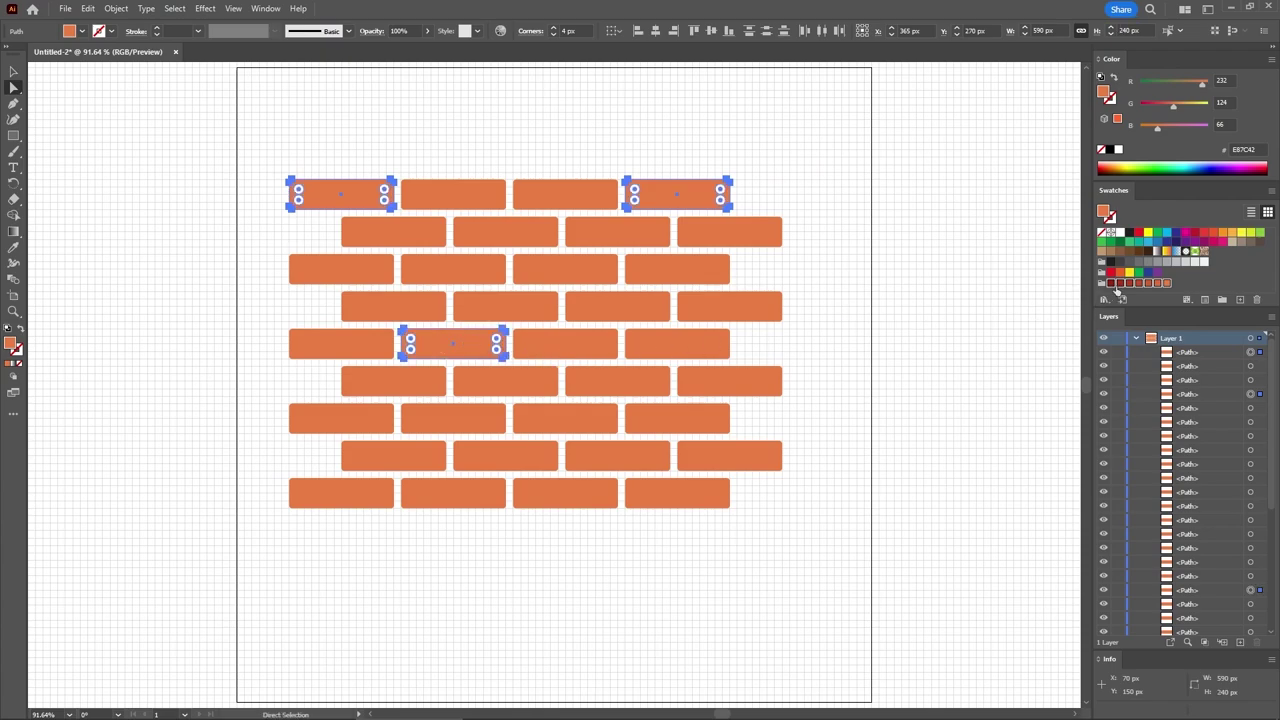
{"action": "left_click", "coordinate": [1111, 284]}
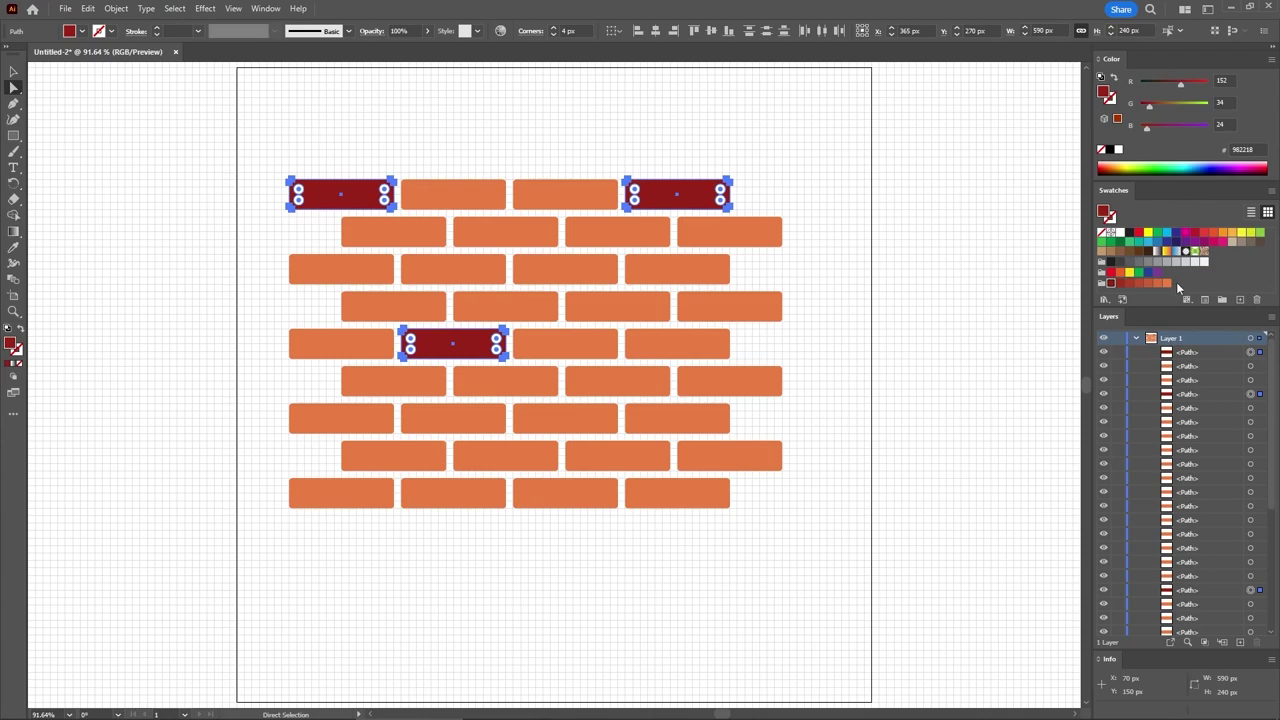
{"action": "left_click", "coordinate": [508, 240]}
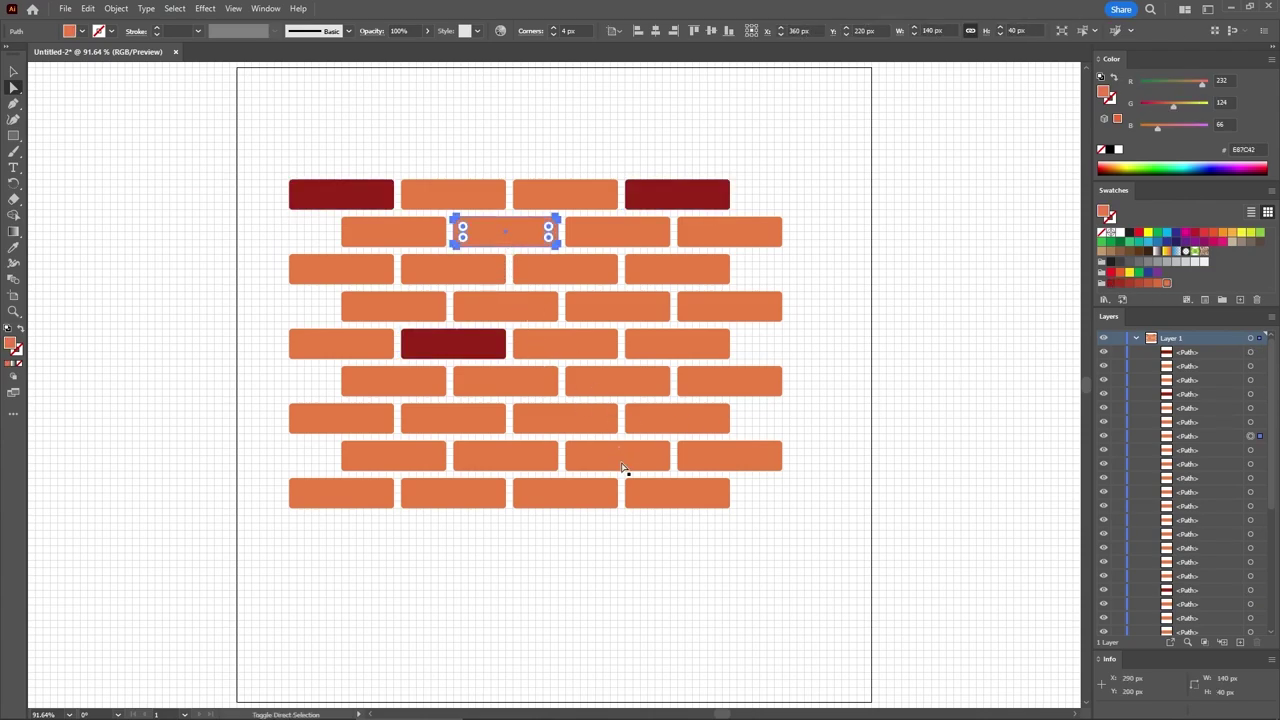
{"action": "left_click", "coordinate": [616, 458], "text": "shift"}
{"action": "left_click", "coordinate": [1137, 284]}
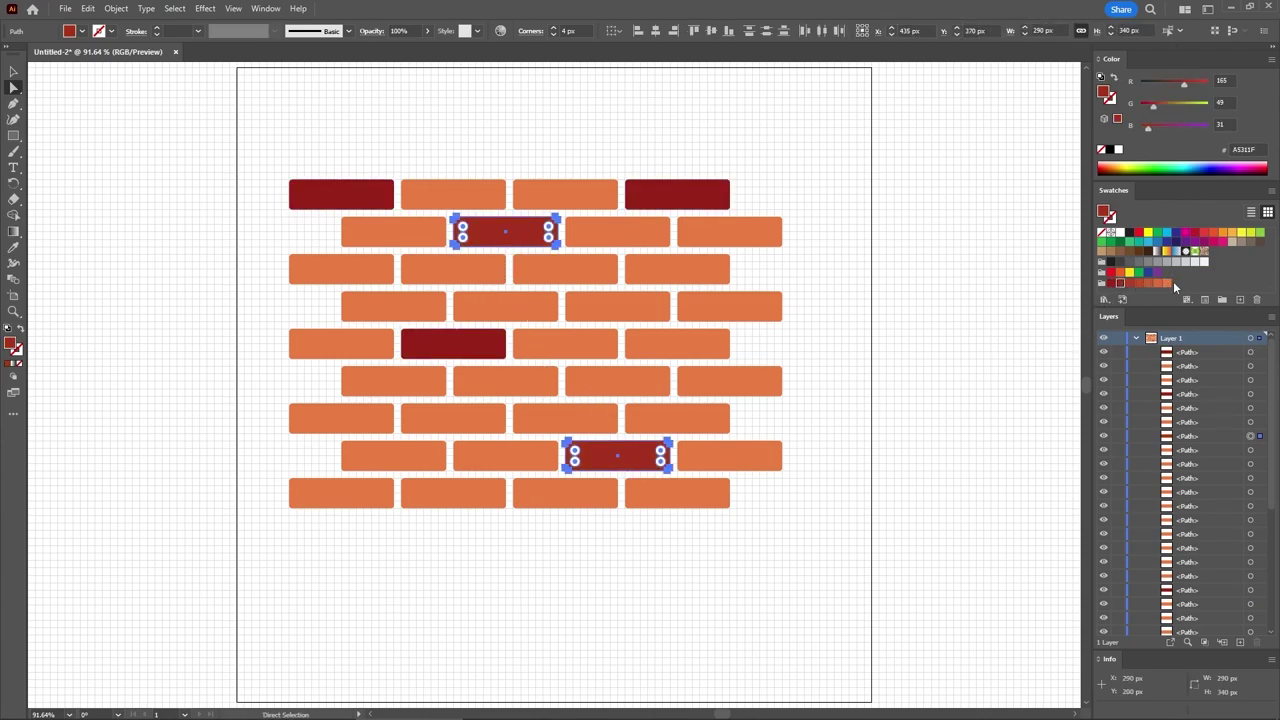
Step: Recolour five scattered bricks rust red
{"action": "left_click", "coordinate": [724, 274]}
{"action": "left_click", "coordinate": [580, 197], "text": "shift"}
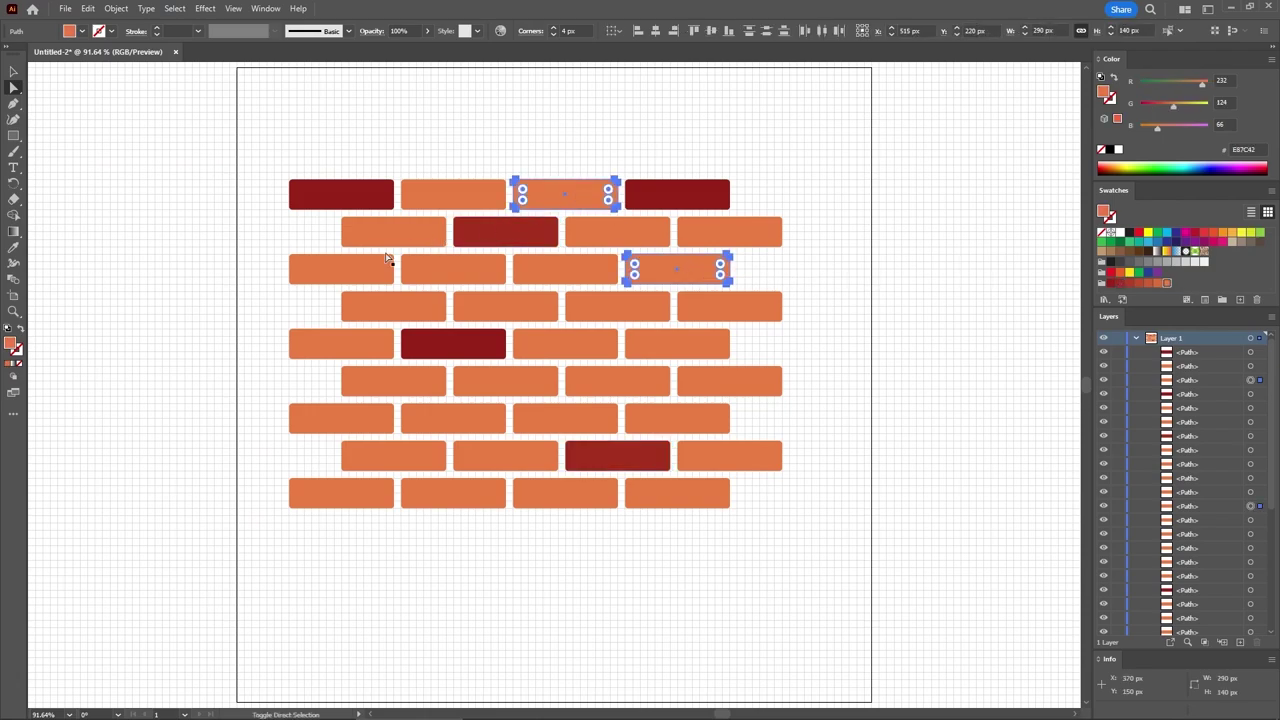
{"action": "left_click", "coordinate": [356, 272], "text": "shift"}
{"action": "left_click", "coordinate": [509, 305], "text": "shift"}
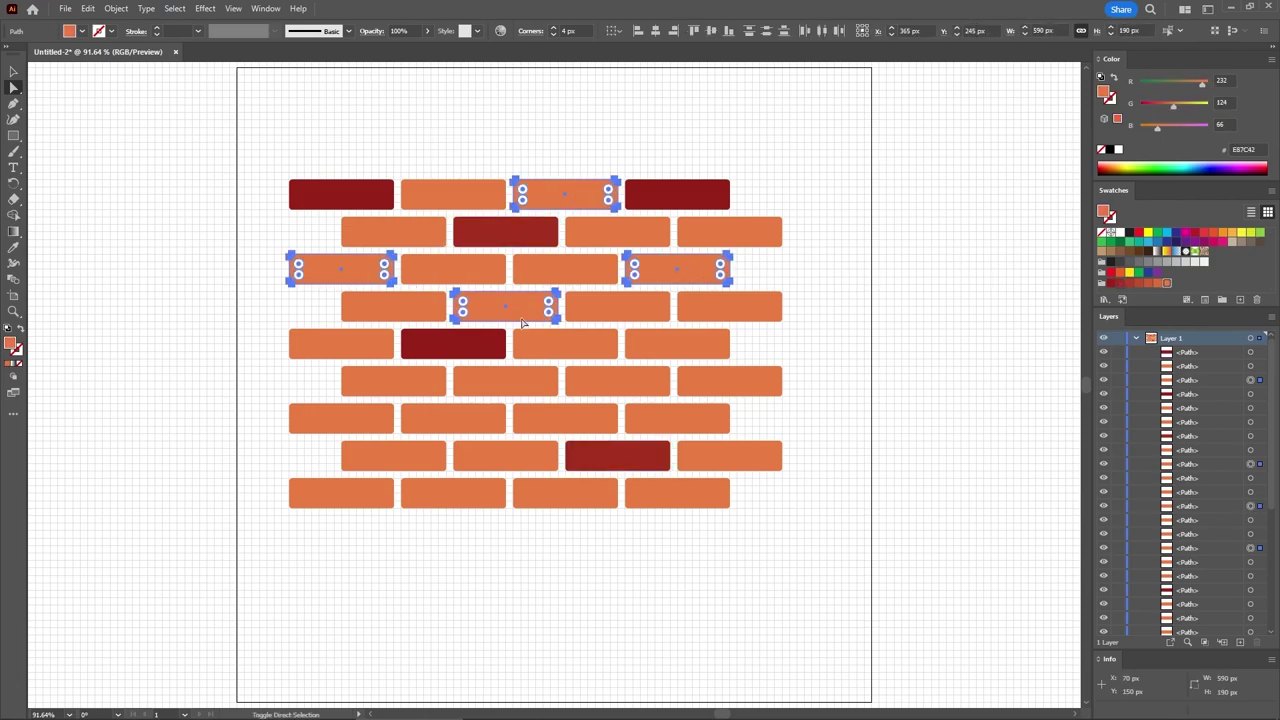
{"action": "left_click", "coordinate": [700, 490], "text": "shift"}
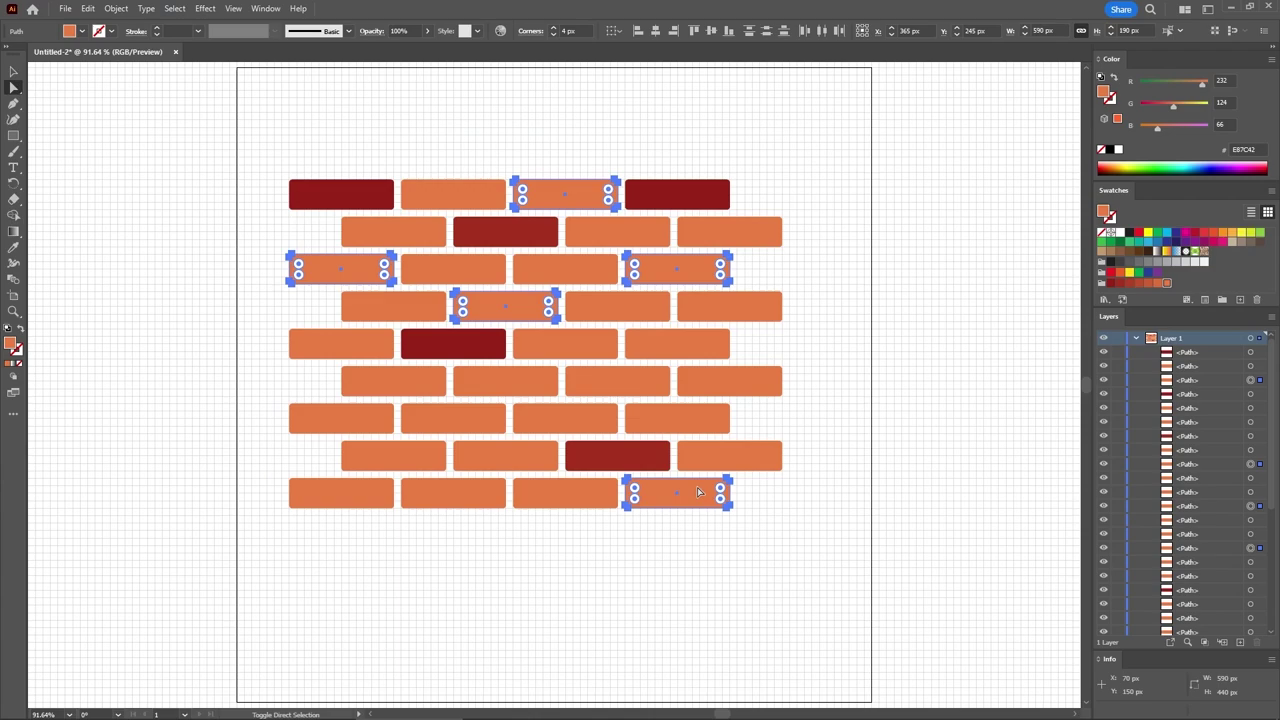
{"action": "left_click", "coordinate": [1130, 284]}
Step: Recolour six bricks on the right and left edges brick red
{"action": "left_click", "coordinate": [707, 318]}
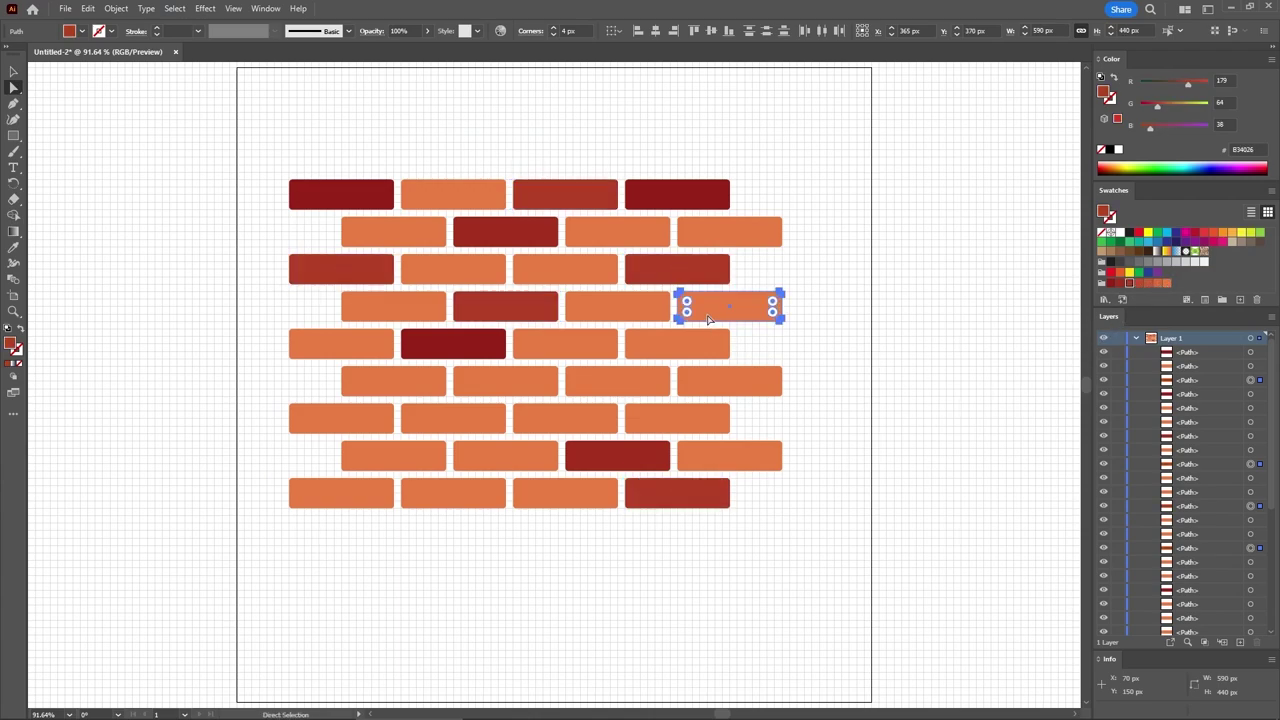
{"action": "left_click", "coordinate": [640, 380], "text": "shift"}
{"action": "left_click", "coordinate": [669, 417], "text": "shift"}
{"action": "left_click", "coordinate": [386, 428], "text": "shift"}
{"action": "left_click", "coordinate": [388, 459], "text": "shift"}
{"action": "left_click", "coordinate": [353, 488], "text": "shift"}
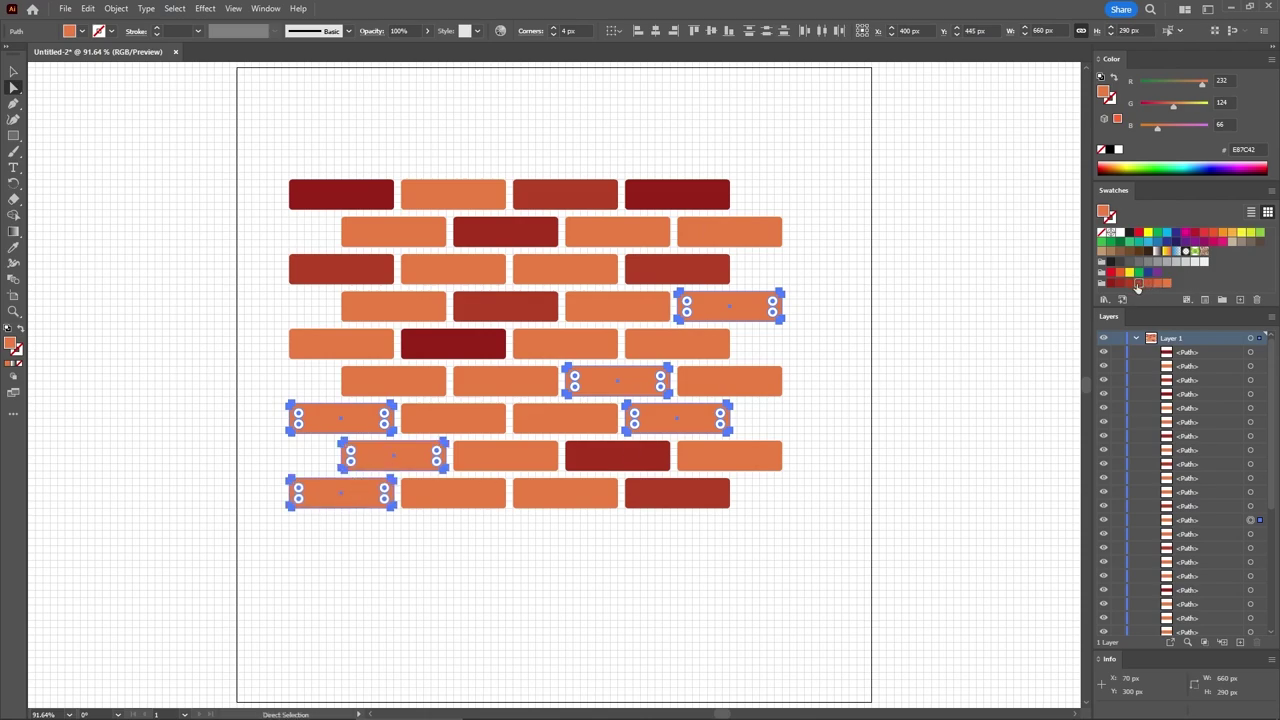
{"action": "left_click", "coordinate": [1138, 284]}
Step: Select nine bricks, one per row, down the wall's middle
{"action": "left_click", "coordinate": [500, 200]}
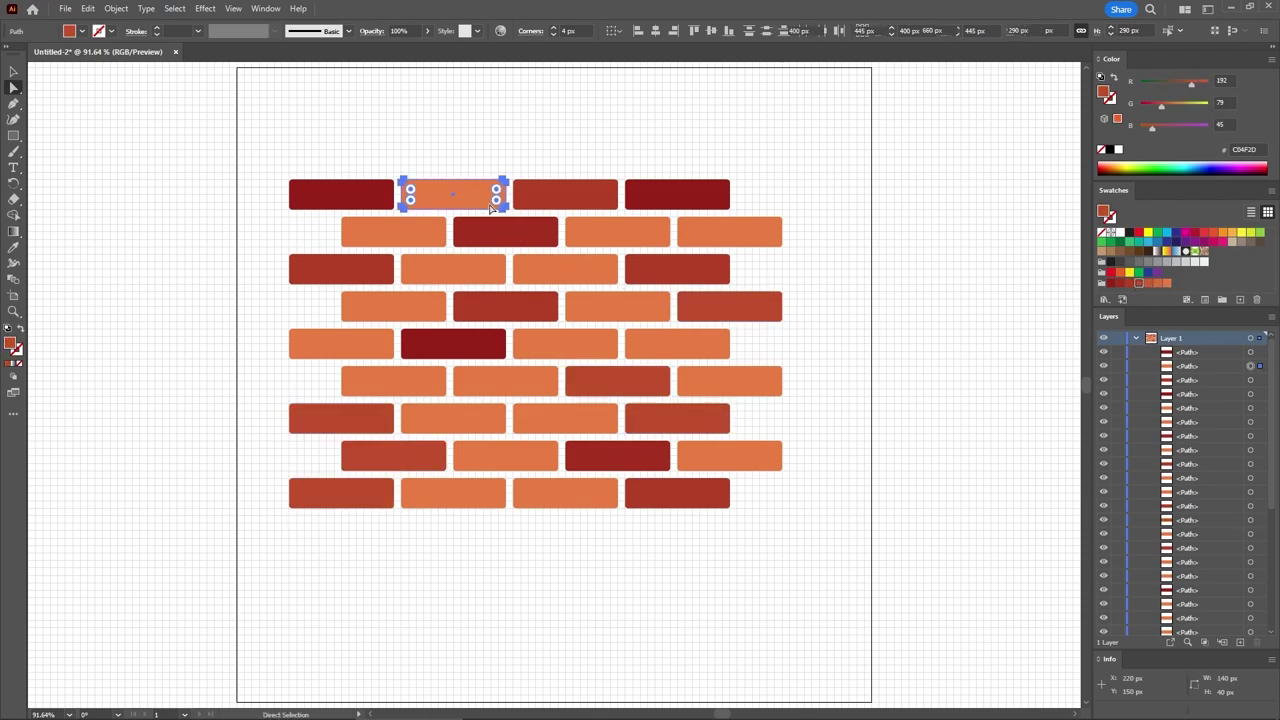
{"action": "left_click", "coordinate": [606, 242], "text": "shift"}
{"action": "left_click", "coordinate": [478, 272], "text": "shift"}
{"action": "left_click", "coordinate": [610, 306], "text": "shift"}
{"action": "left_click", "coordinate": [593, 340], "text": "shift"}
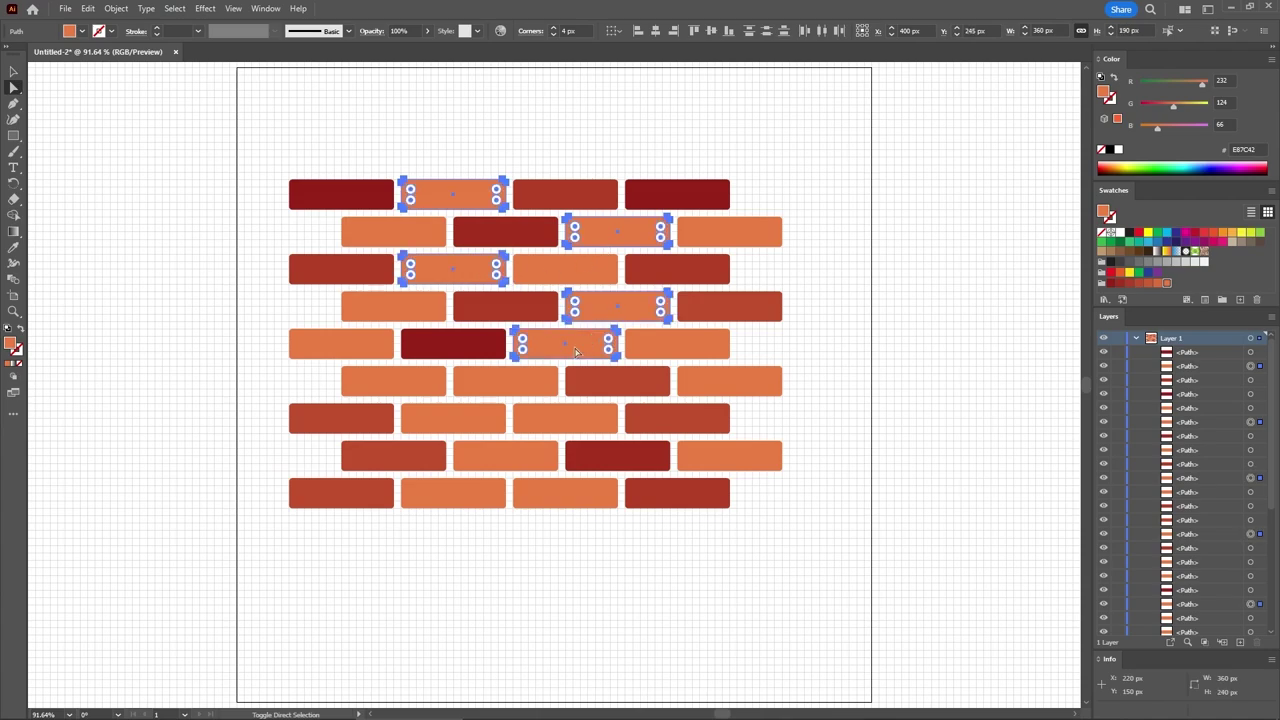
{"action": "left_click", "coordinate": [540, 384], "text": "shift"}
{"action": "left_click", "coordinate": [573, 415], "text": "shift"}
{"action": "left_click", "coordinate": [540, 455], "text": "shift"}
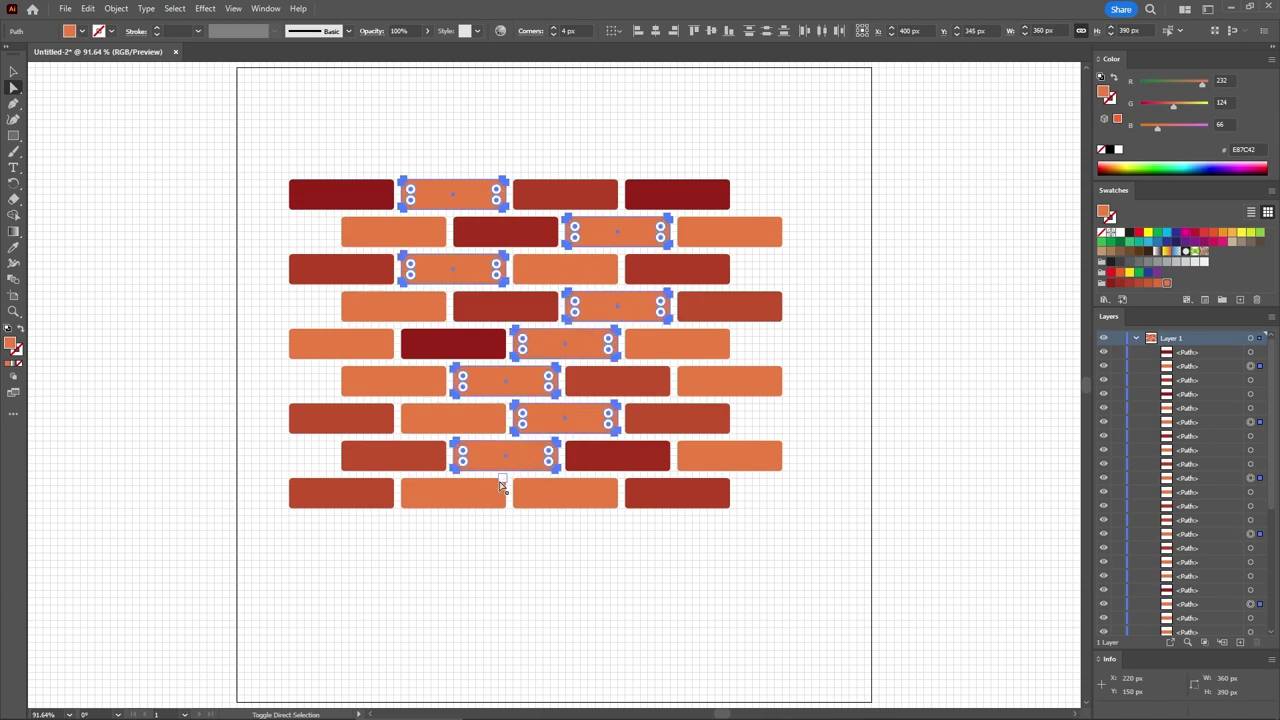
{"action": "left_click", "coordinate": [500, 490], "text": "shift"}
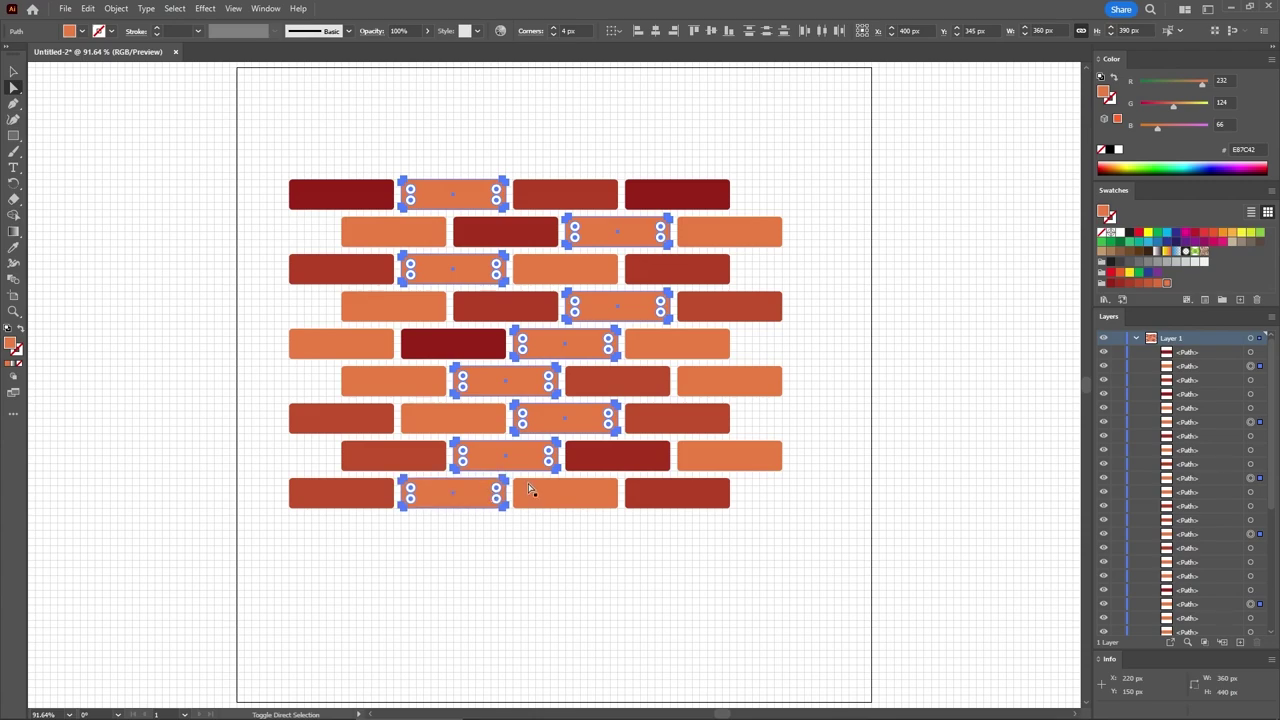
Step: Give the nine bricks a darker orange and five more a slightly darker orange, then deselect
{"action": "left_click", "coordinate": [1164, 284]}
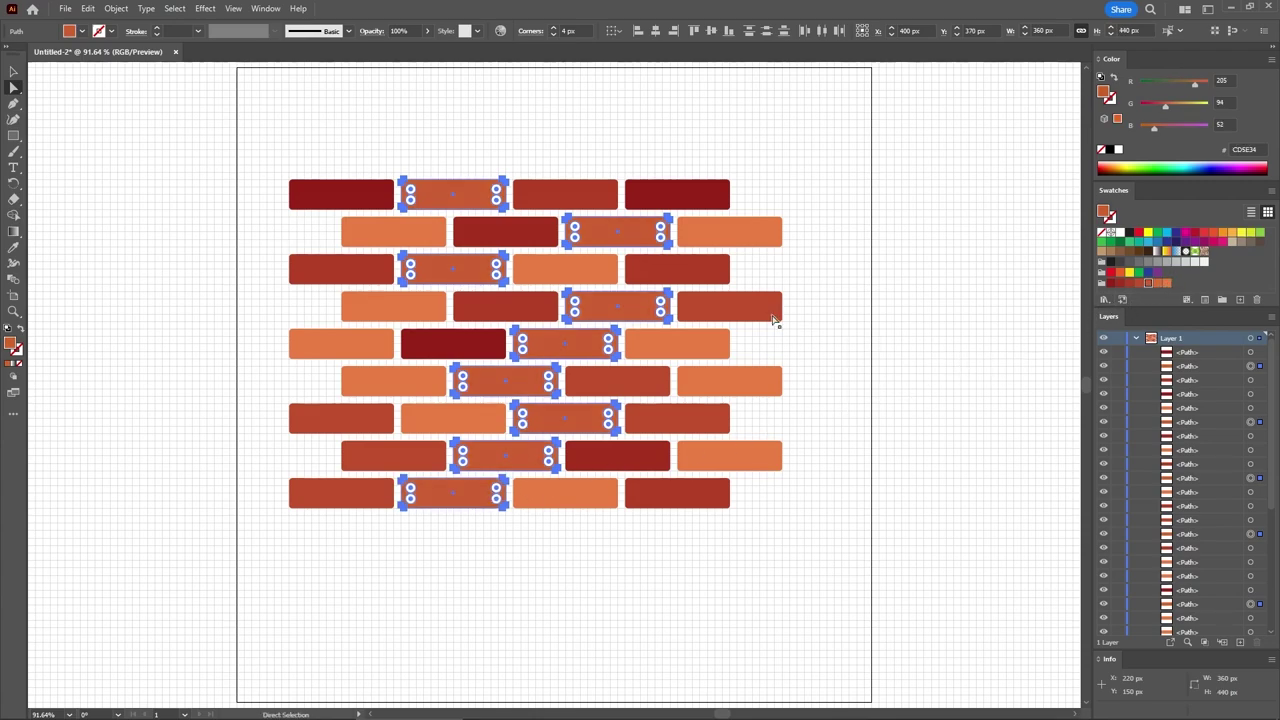
{"action": "left_click", "coordinate": [588, 278]}
{"action": "left_click", "coordinate": [416, 312], "text": "shift"}
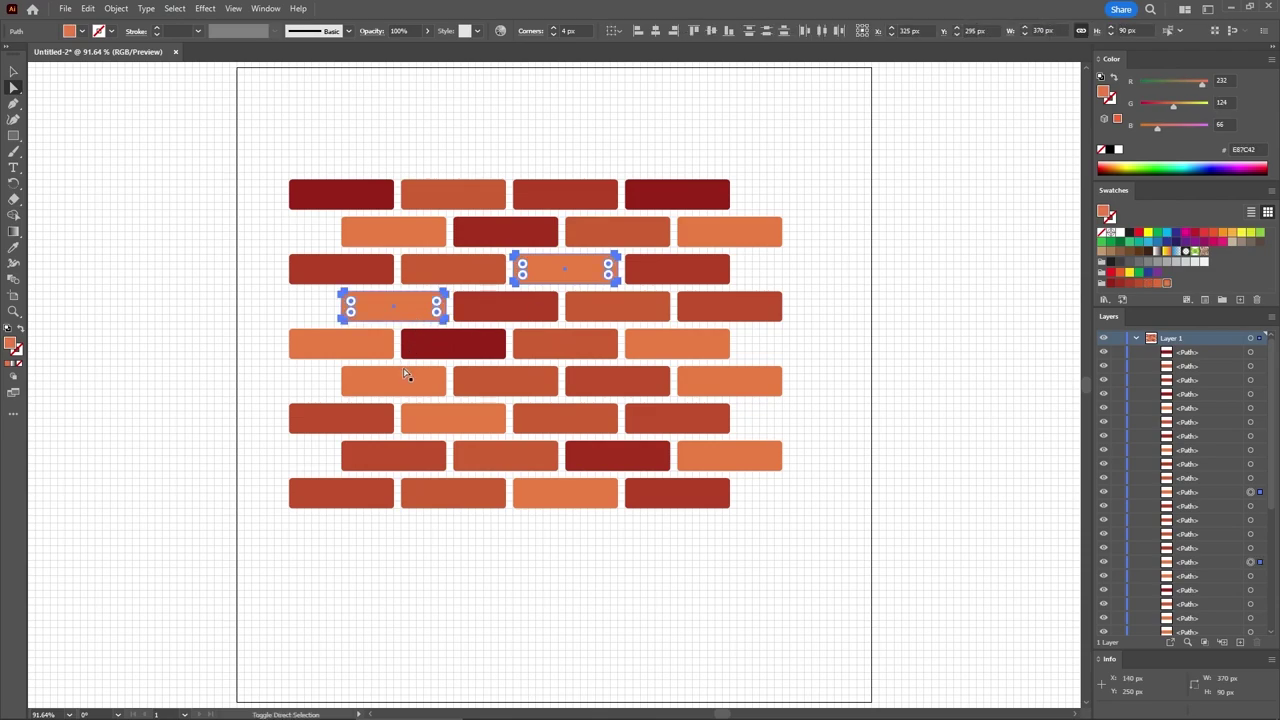
{"action": "left_click", "coordinate": [405, 386], "text": "shift"}
{"action": "left_click", "coordinate": [716, 460], "text": "shift"}
{"action": "left_click", "coordinate": [600, 491], "text": "shift"}
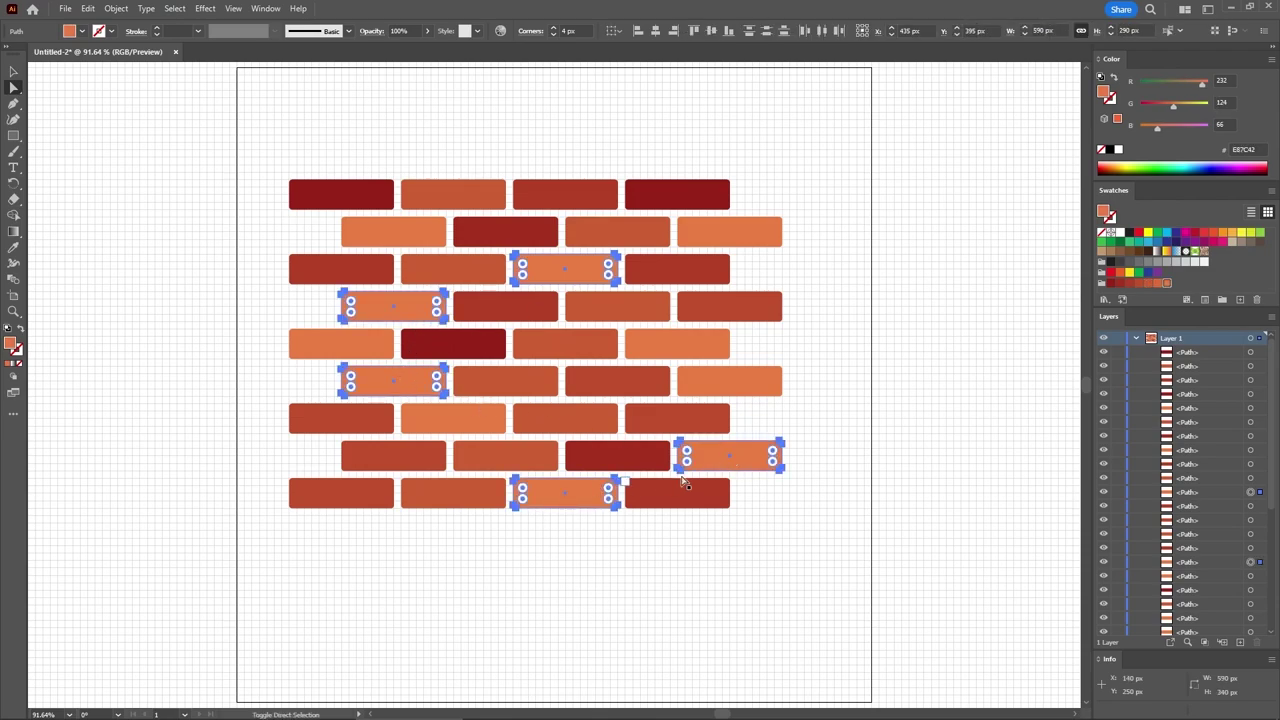
{"action": "left_click", "coordinate": [1166, 284]}
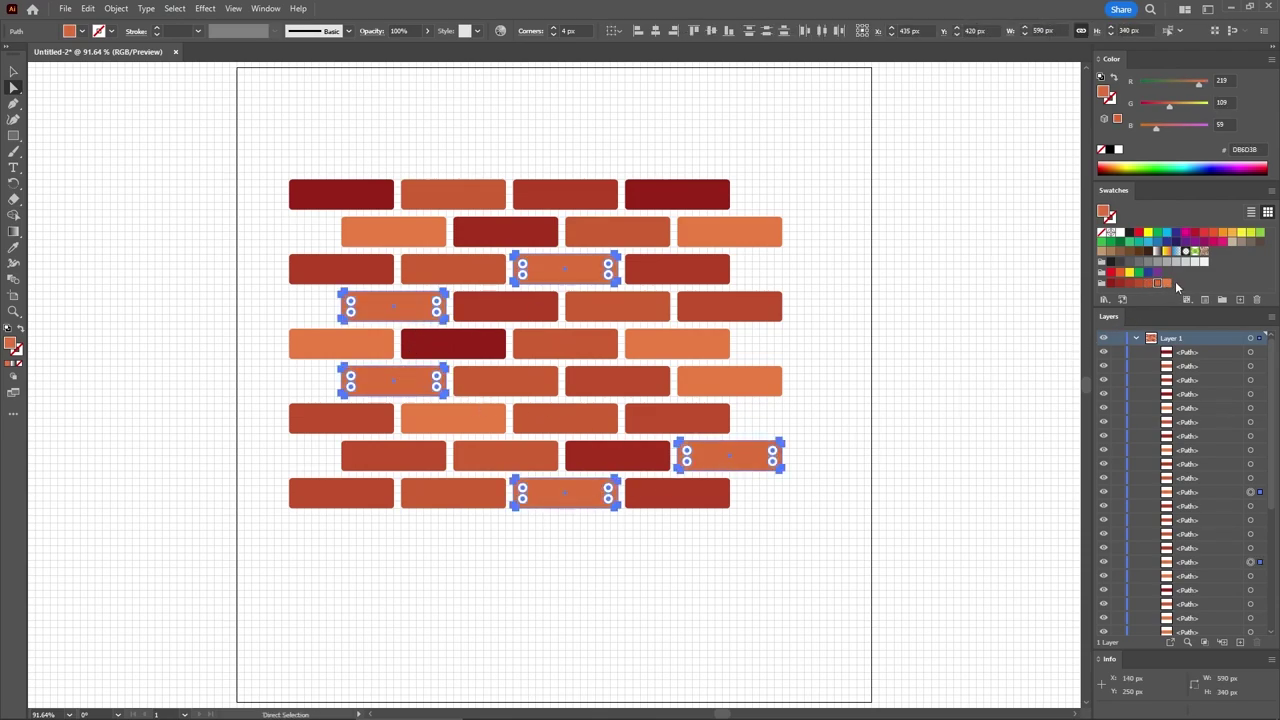
{"action": "key", "text": "ctrl"}
{"action": "left_click", "coordinate": [914, 414]}
{"action": "left_click", "coordinate": [750, 385]}
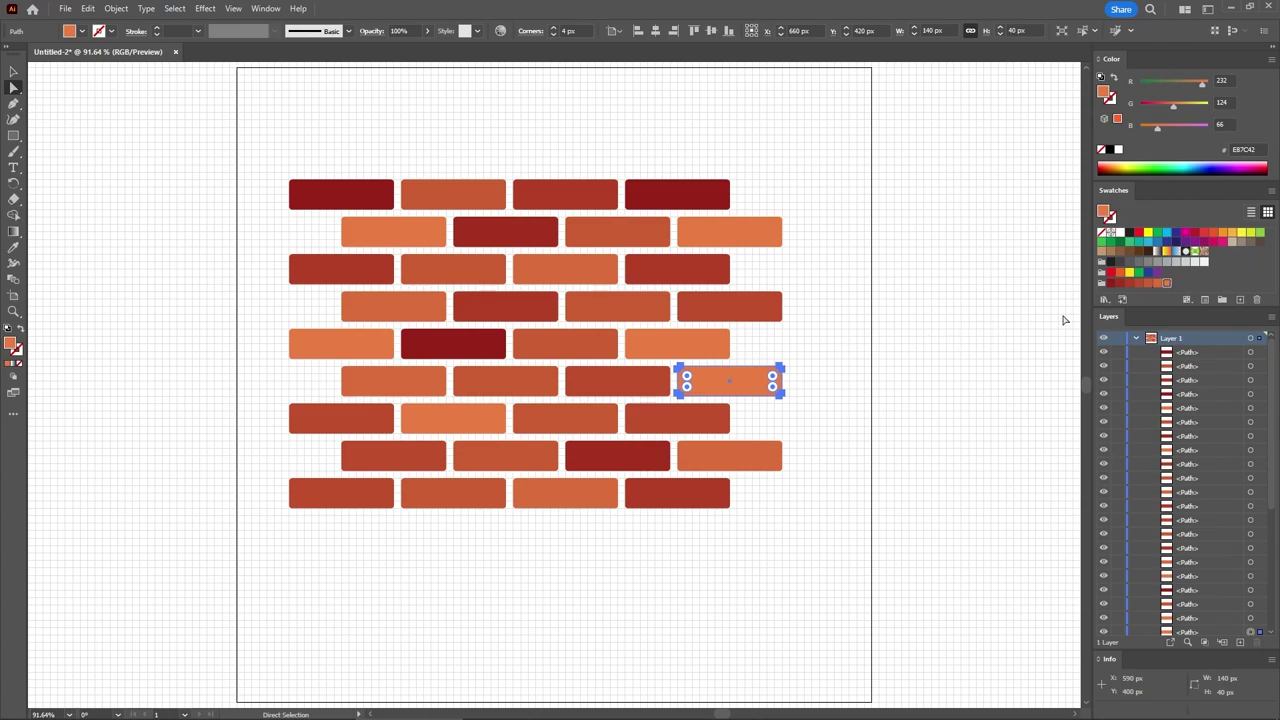
Step: Group all the brick paths and paste a copy in front of the original
{"action": "key", "text": "ctrl+shift+a"}
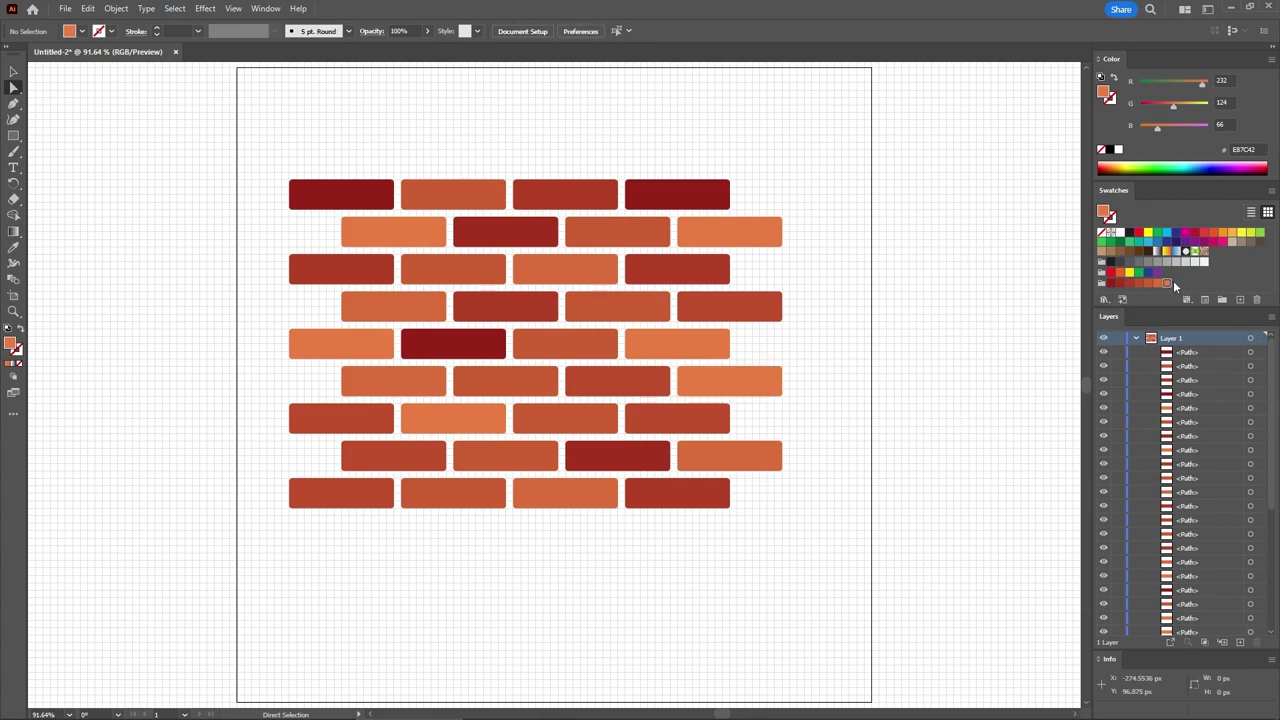
{"action": "key", "text": "v"}
{"action": "left_click_drag", "start_coordinate": [273, 176], "coordinate": [851, 540]}
{"action": "key", "text": "a"}
{"action": "key", "text": "ctrl+g"}
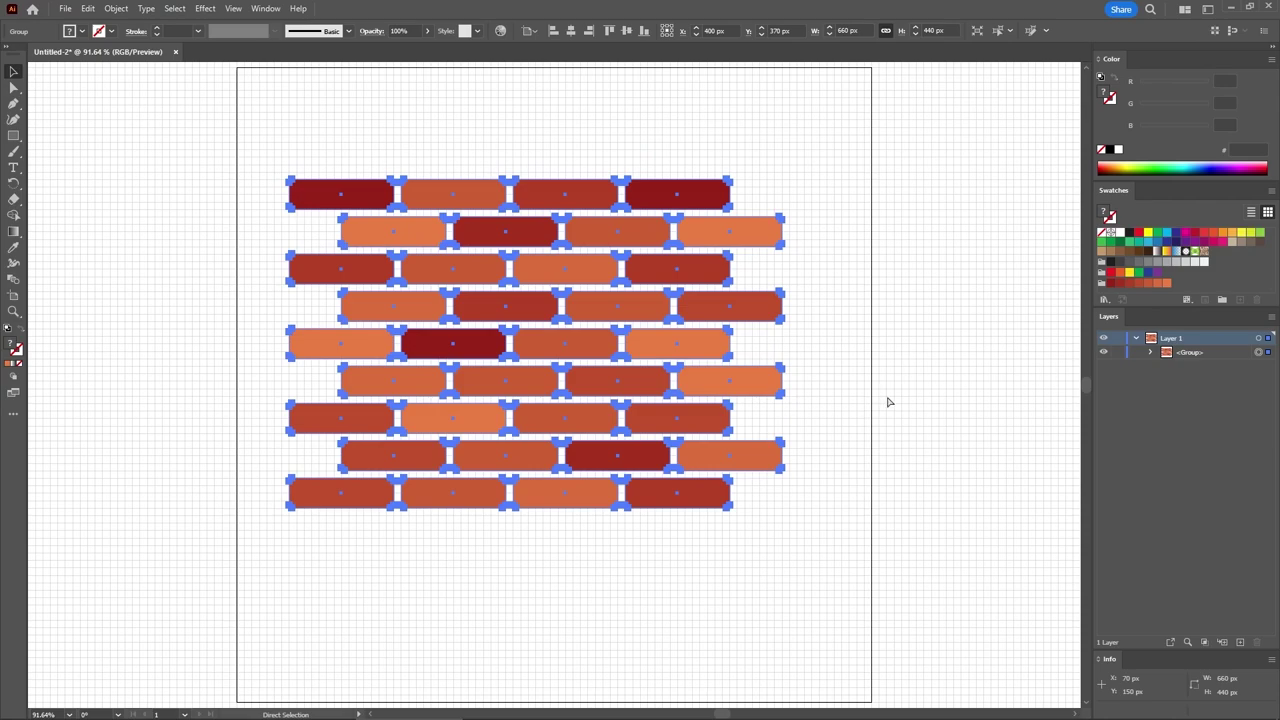
{"action": "key", "text": "ctrl+c"}
{"action": "key", "text": "ctrl+f"}
Step: Fill the copy black, make it a compound path, and move it beneath the coloured brick group
{"action": "key", "text": "v"}
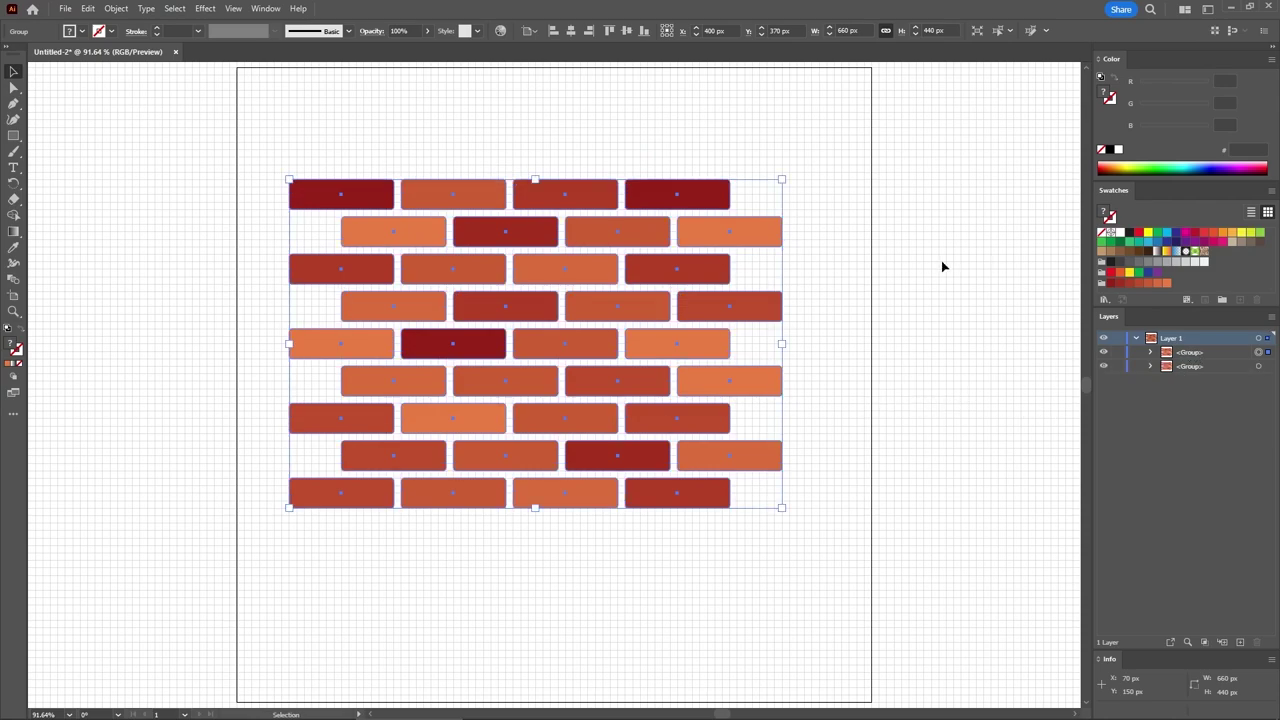
{"action": "left_click", "coordinate": [1109, 149]}
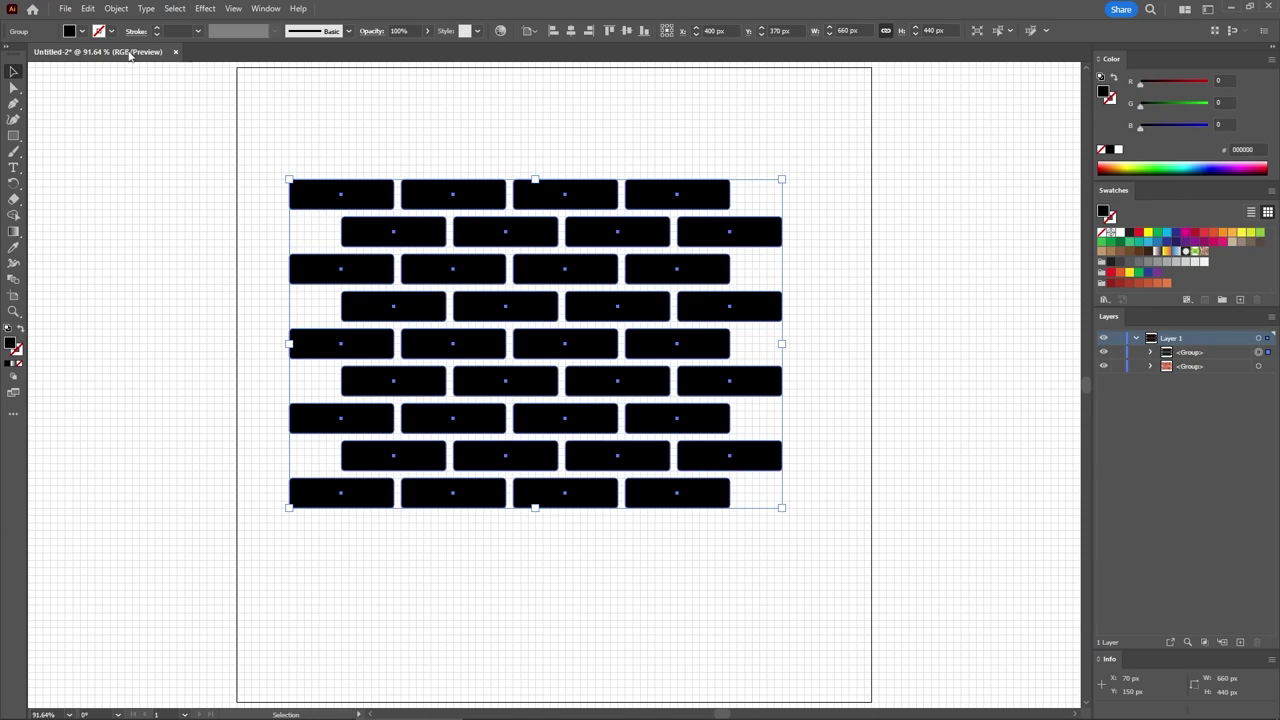
{"action": "left_click", "coordinate": [116, 8]}
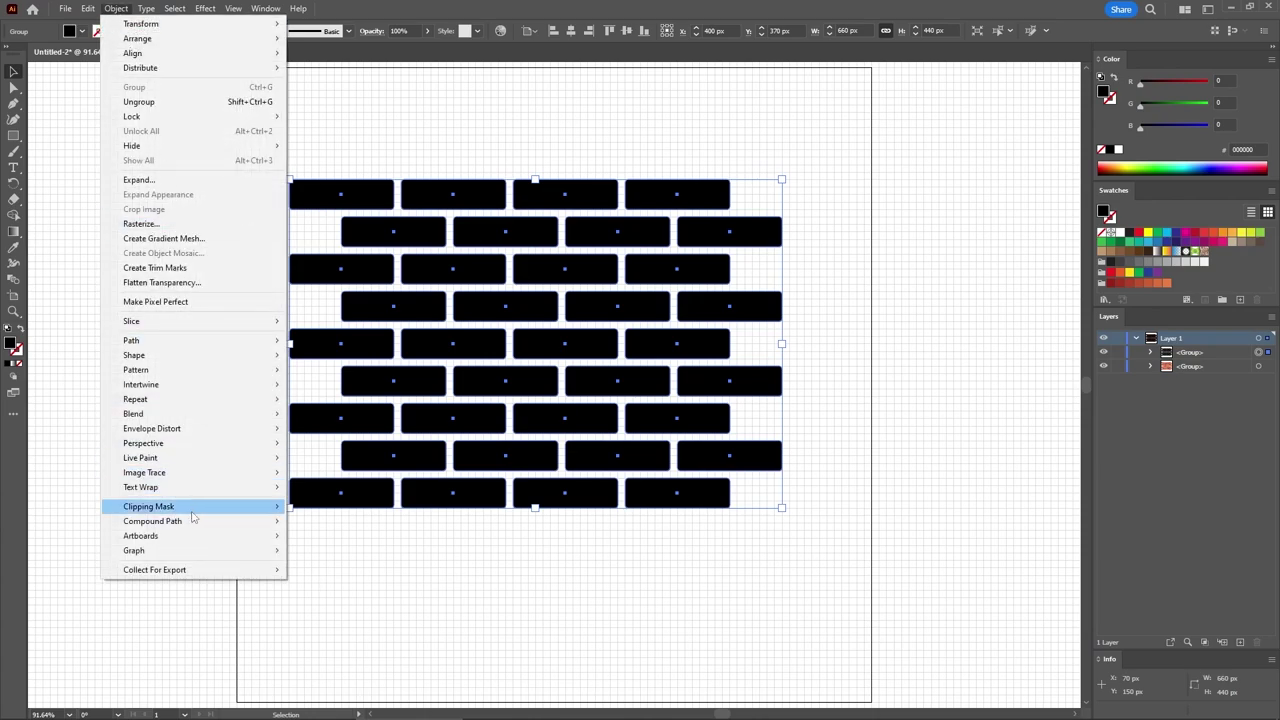
{"action": "mouse_move", "coordinate": [193, 521]}
{"action": "left_click", "coordinate": [316, 522]}
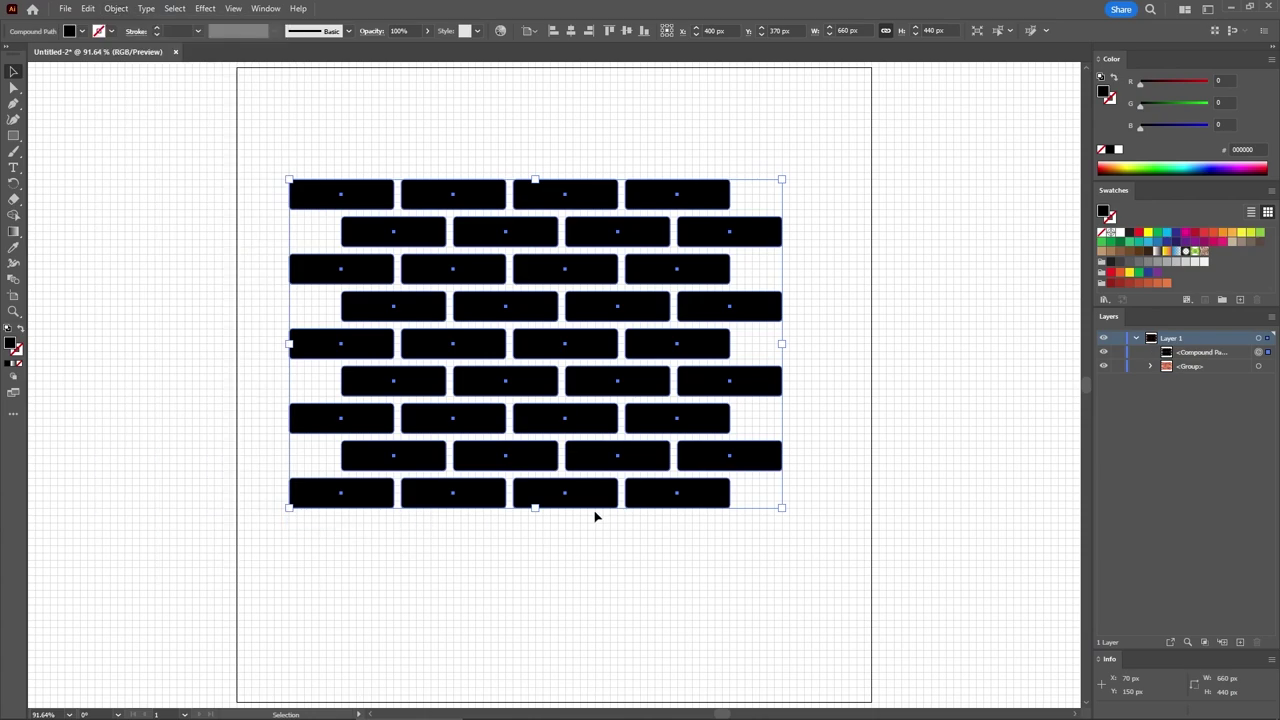
{"action": "left_click", "coordinate": [1198, 354]}
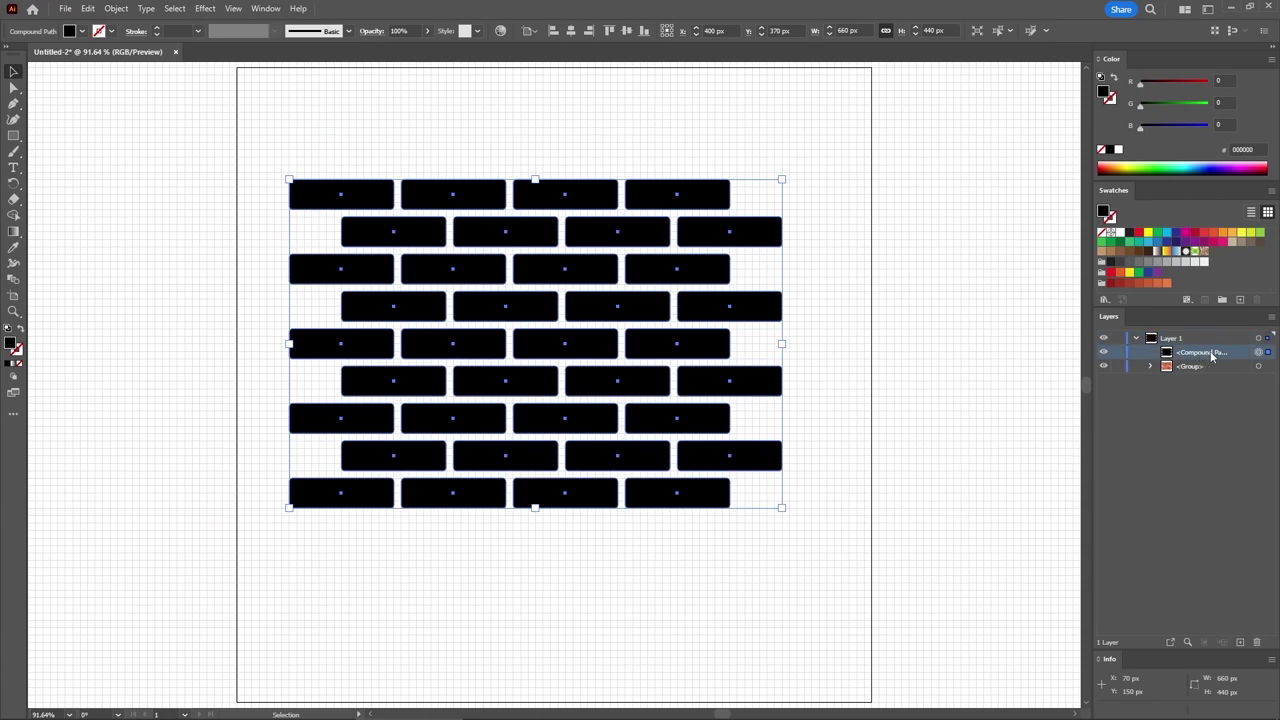
{"action": "left_click_drag", "start_coordinate": [1212, 354], "coordinate": [1210, 373]}
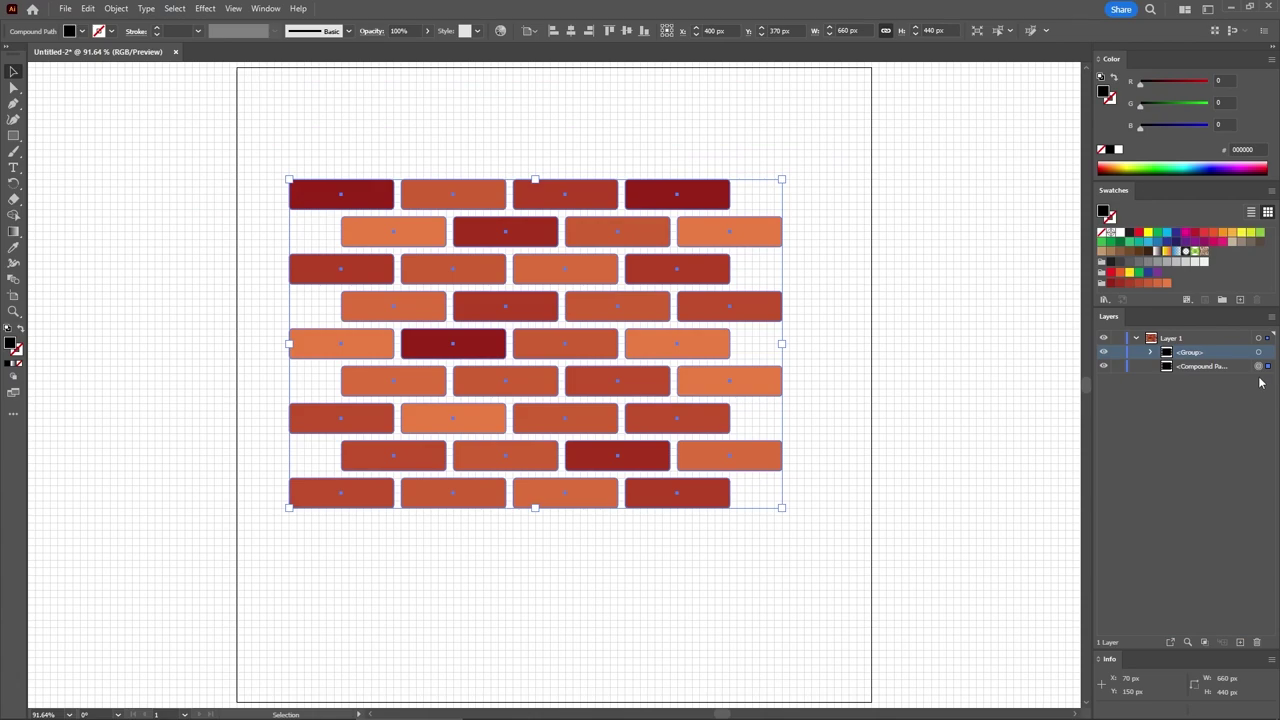
Step: Apply a 2 px Offset Path effect to the black brick shape
{"action": "left_click", "coordinate": [207, 9]}
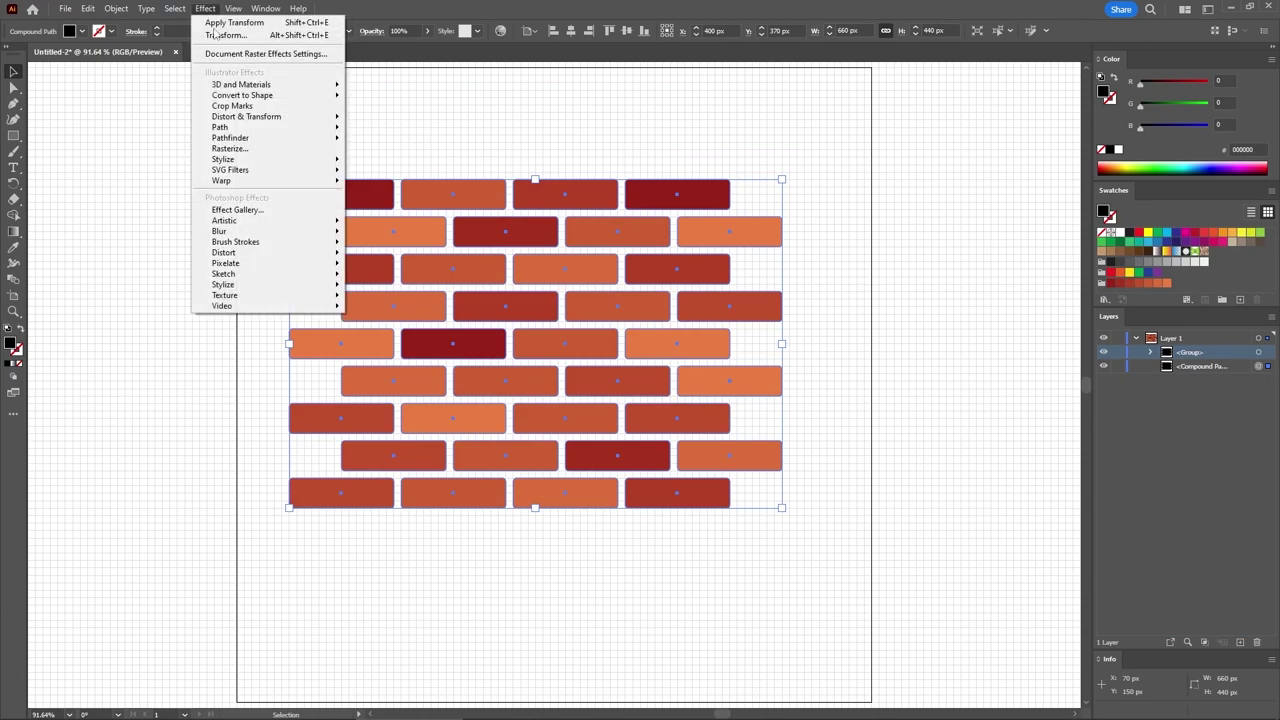
{"action": "mouse_move", "coordinate": [240, 127]}
{"action": "left_click", "coordinate": [372, 124]}
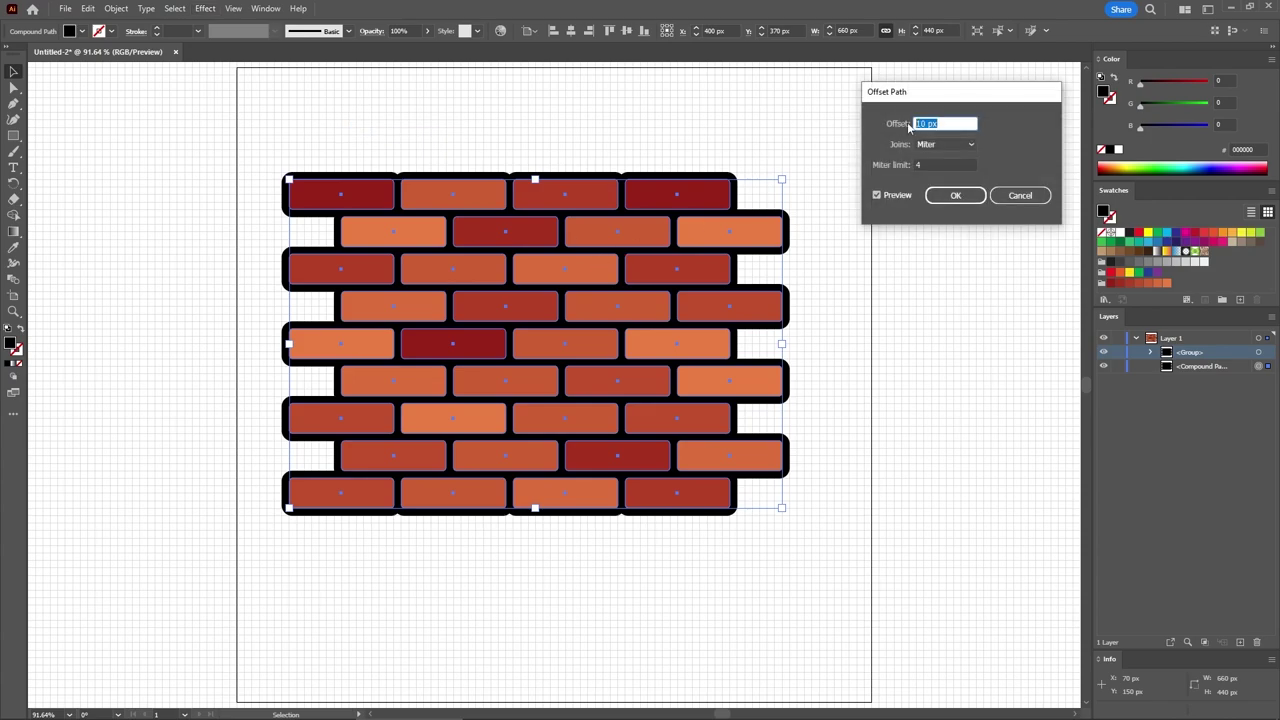
{"action": "left_click", "coordinate": [955, 195]}
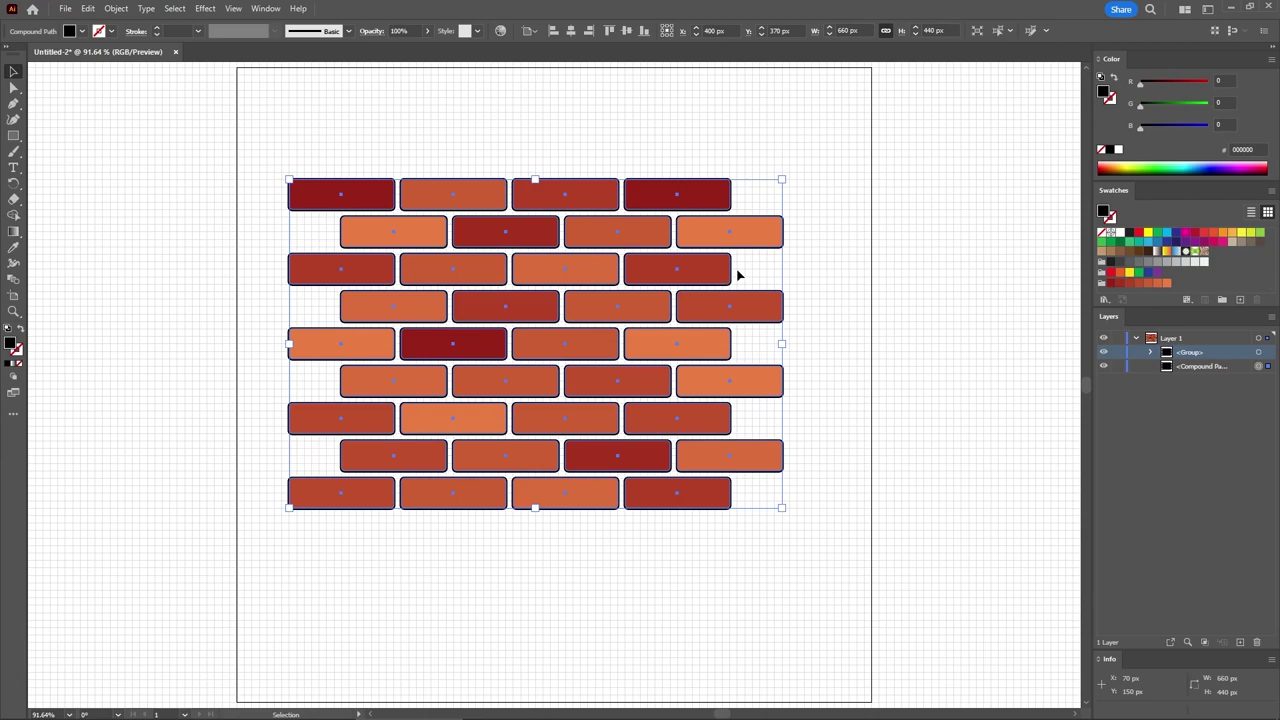
Step: Set up a Roughen effect on the black shape: Absolute, Smooth, size 1 px
{"action": "left_click", "coordinate": [205, 8]}
{"action": "mouse_move", "coordinate": [240, 117]}
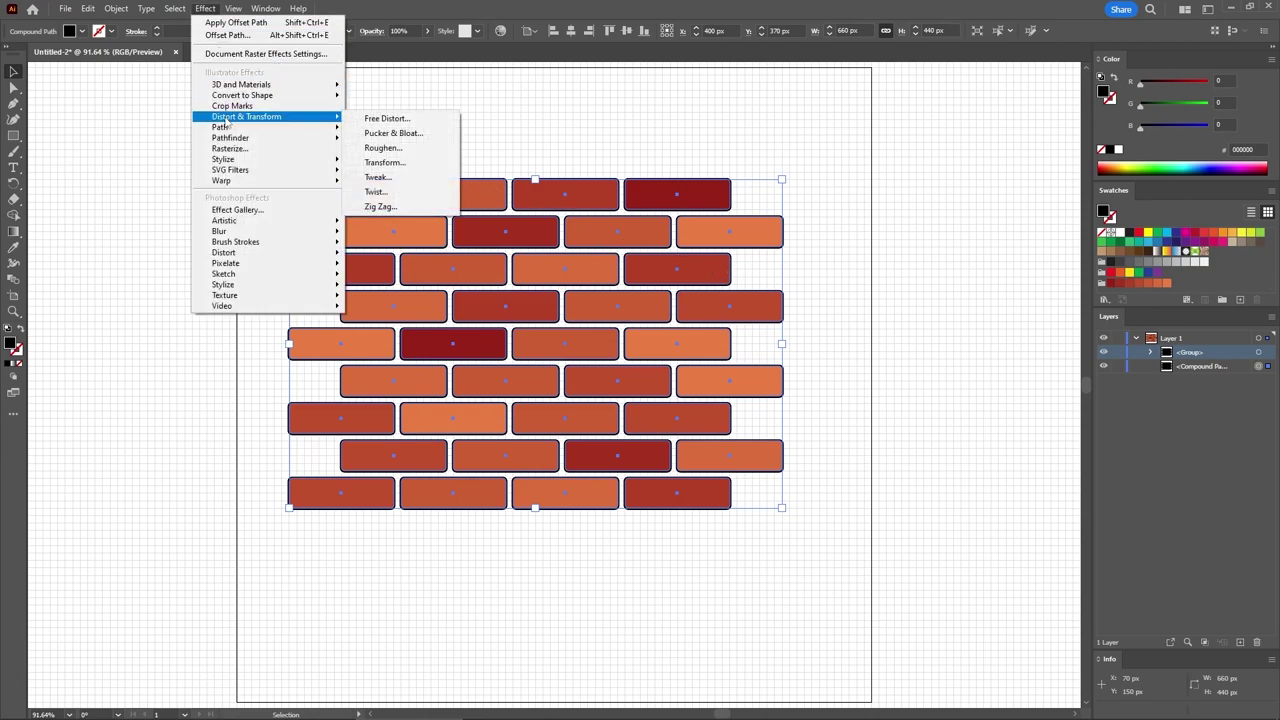
{"action": "left_click", "coordinate": [420, 147]}
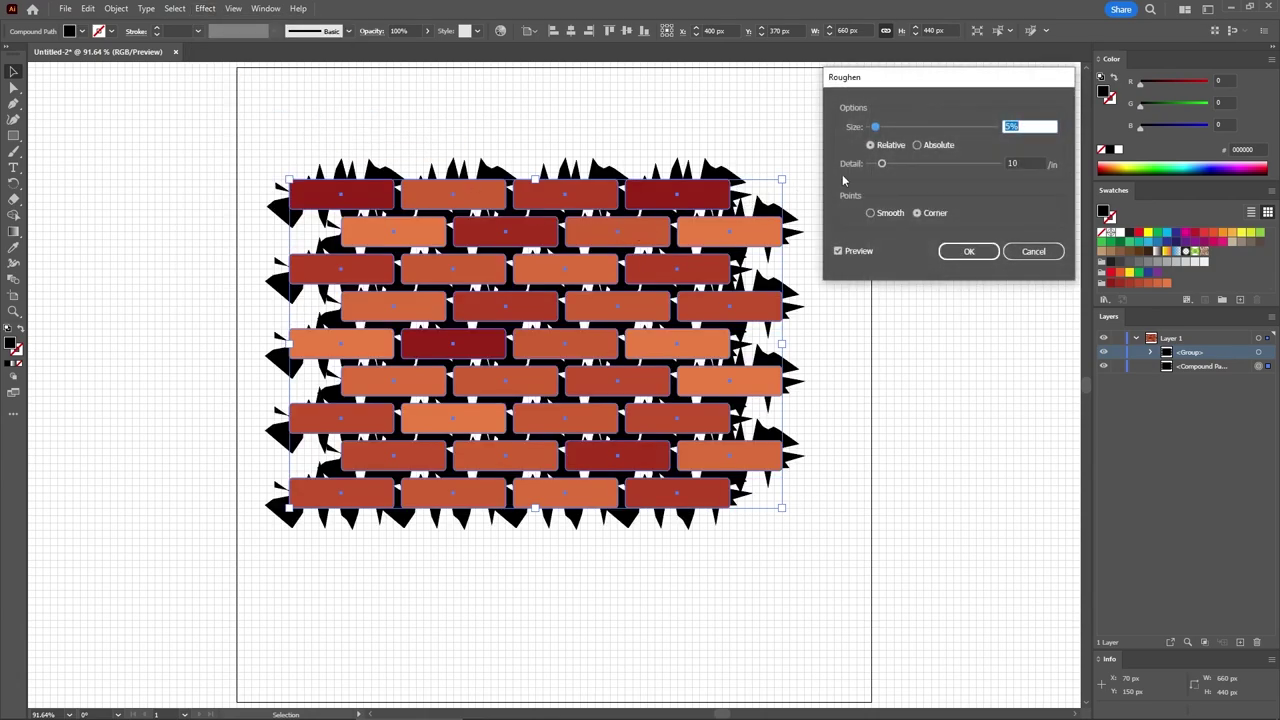
{"action": "left_click", "coordinate": [917, 145]}
{"action": "left_click", "coordinate": [871, 213]}
{"action": "left_click", "coordinate": [1029, 125]}
{"action": "type", "text": "1"}
{"action": "left_click", "coordinate": [1033, 162]}
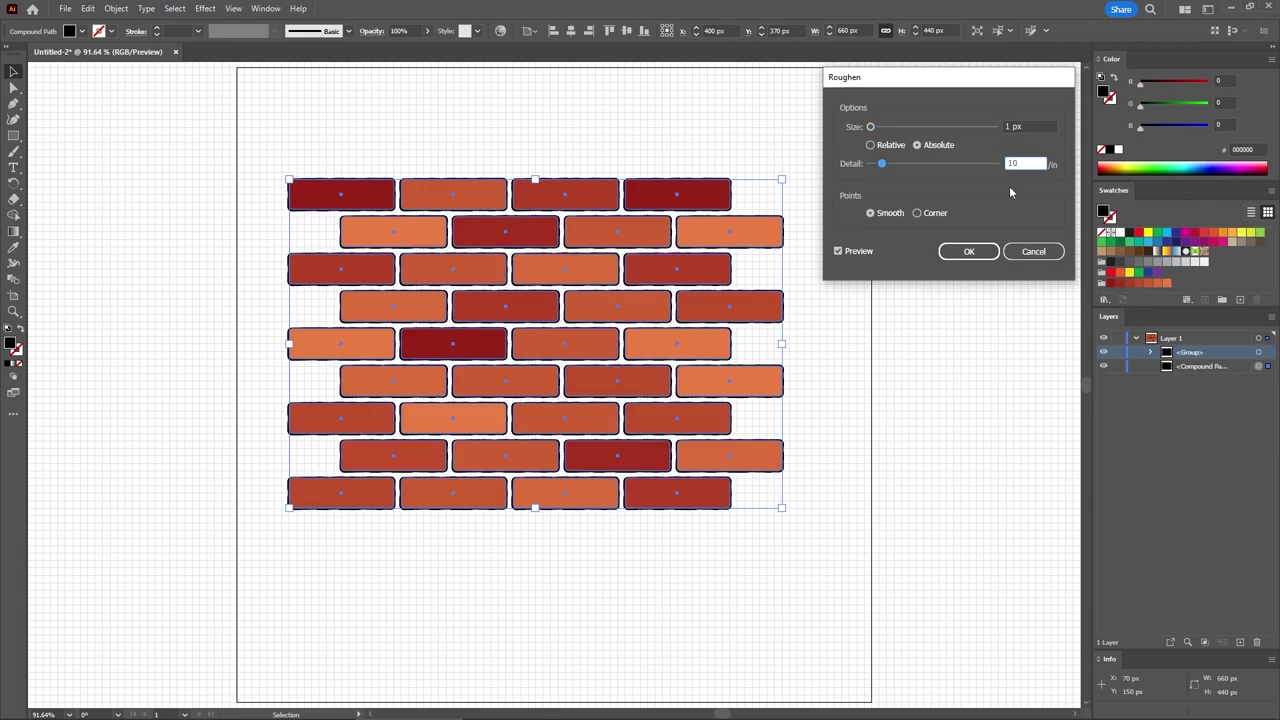
Step: Confirm the Roughen effect and add a Transform effect moving the black shape 3 px down
{"action": "left_click", "coordinate": [980, 251]}
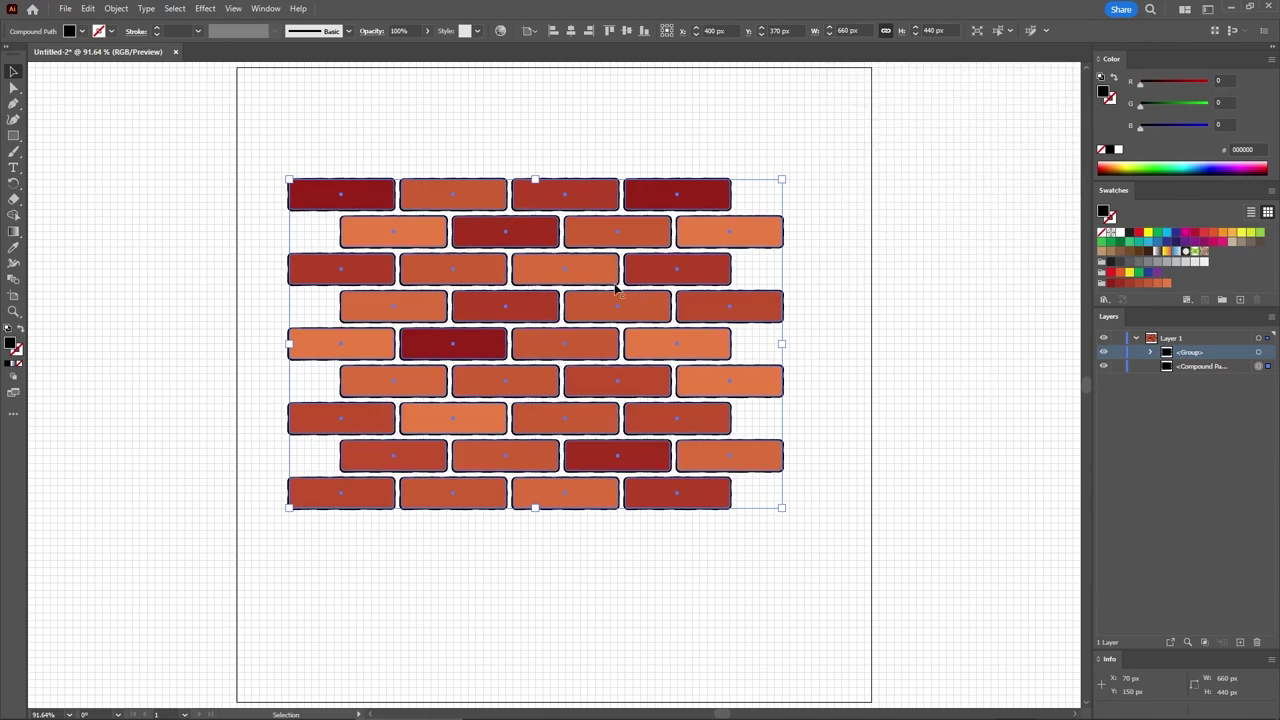
{"action": "left_click", "coordinate": [206, 10]}
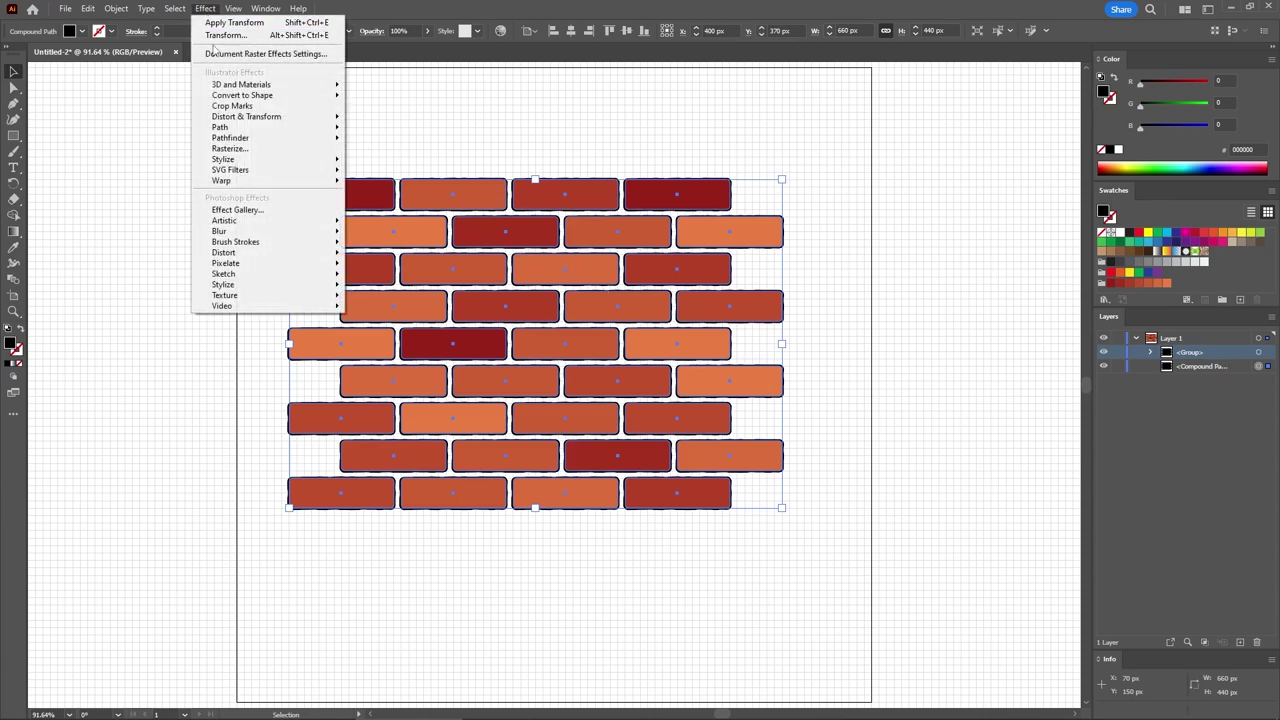
{"action": "mouse_move", "coordinate": [222, 119]}
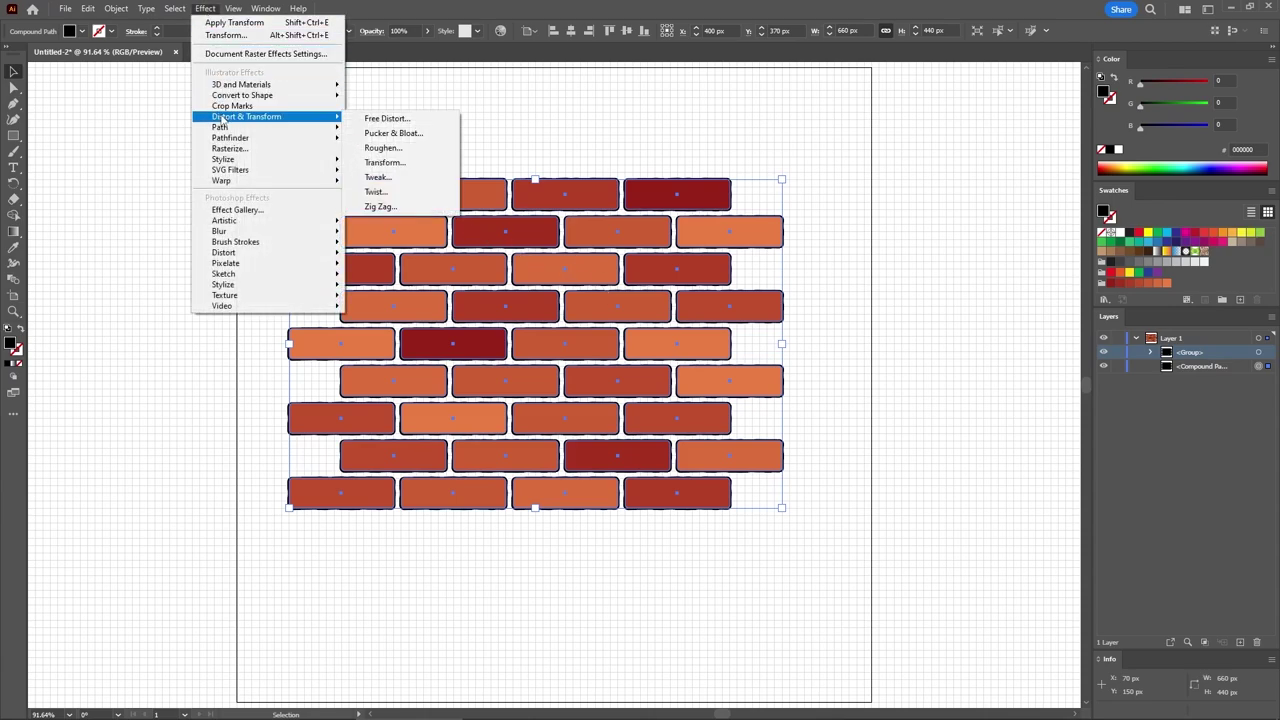
{"action": "left_click", "coordinate": [384, 163]}
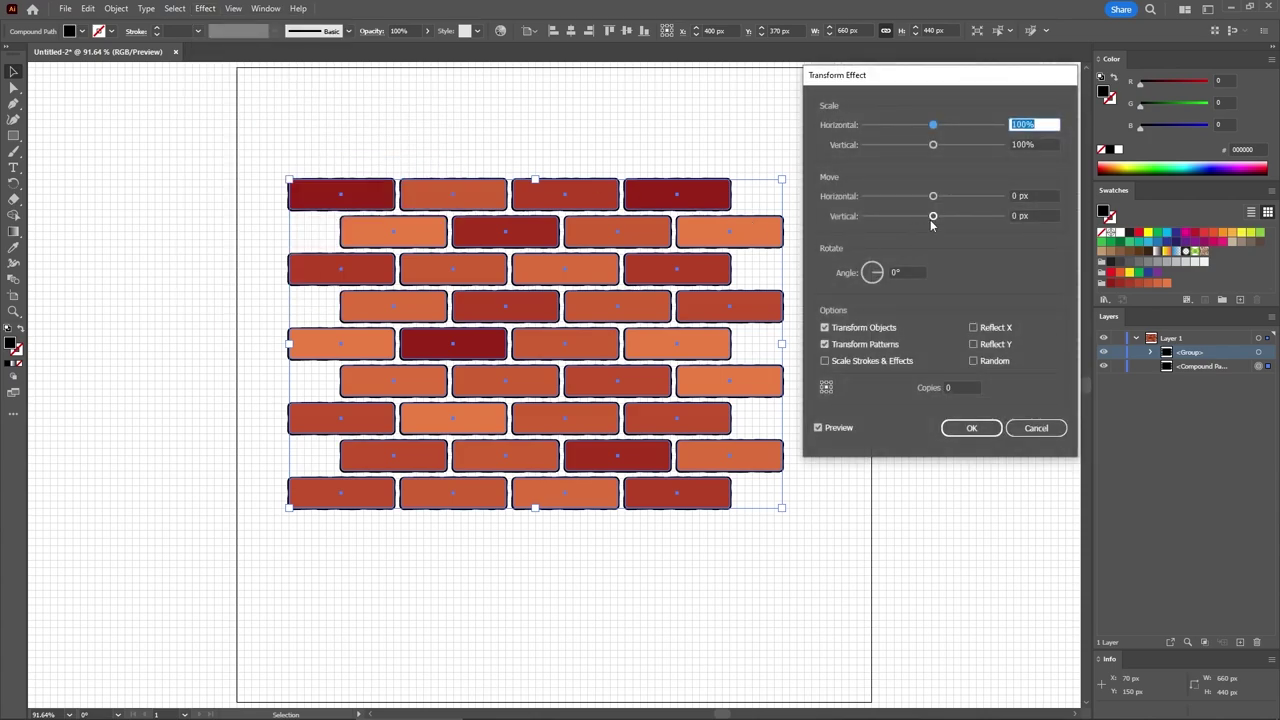
{"action": "left_click_drag", "start_coordinate": [933, 219], "coordinate": [935, 220]}
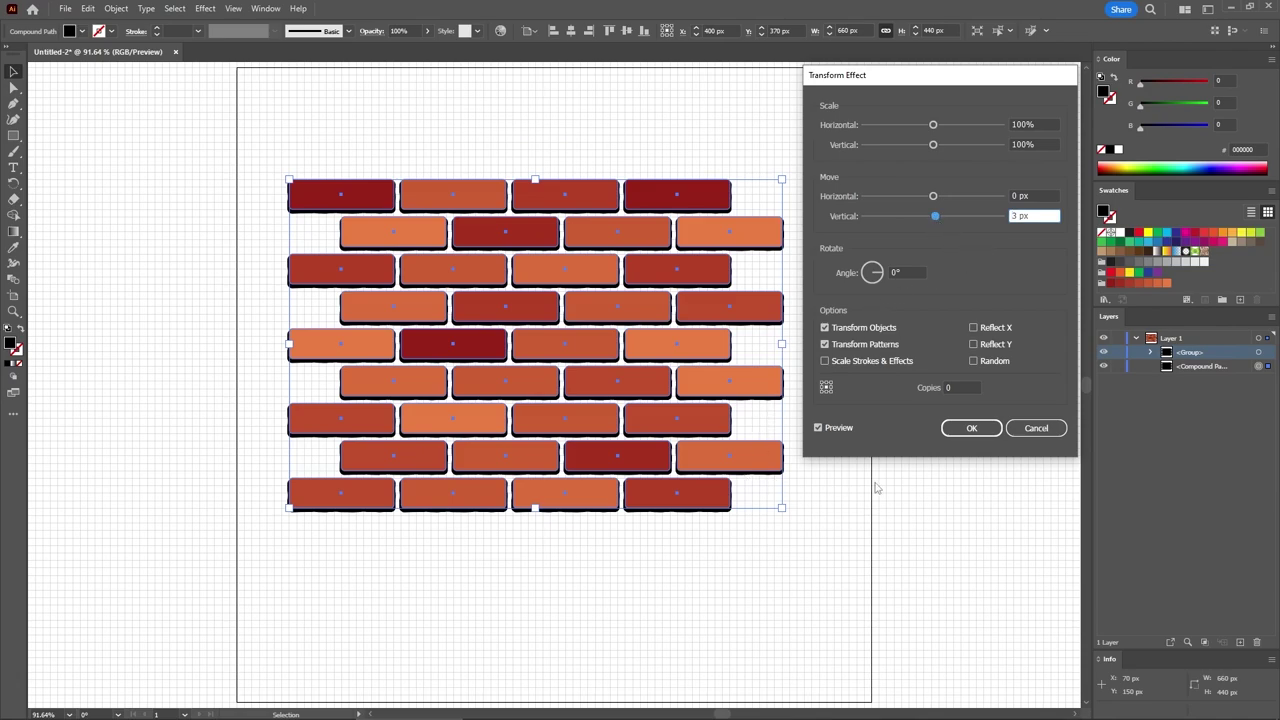
{"action": "left_click", "coordinate": [966, 428]}
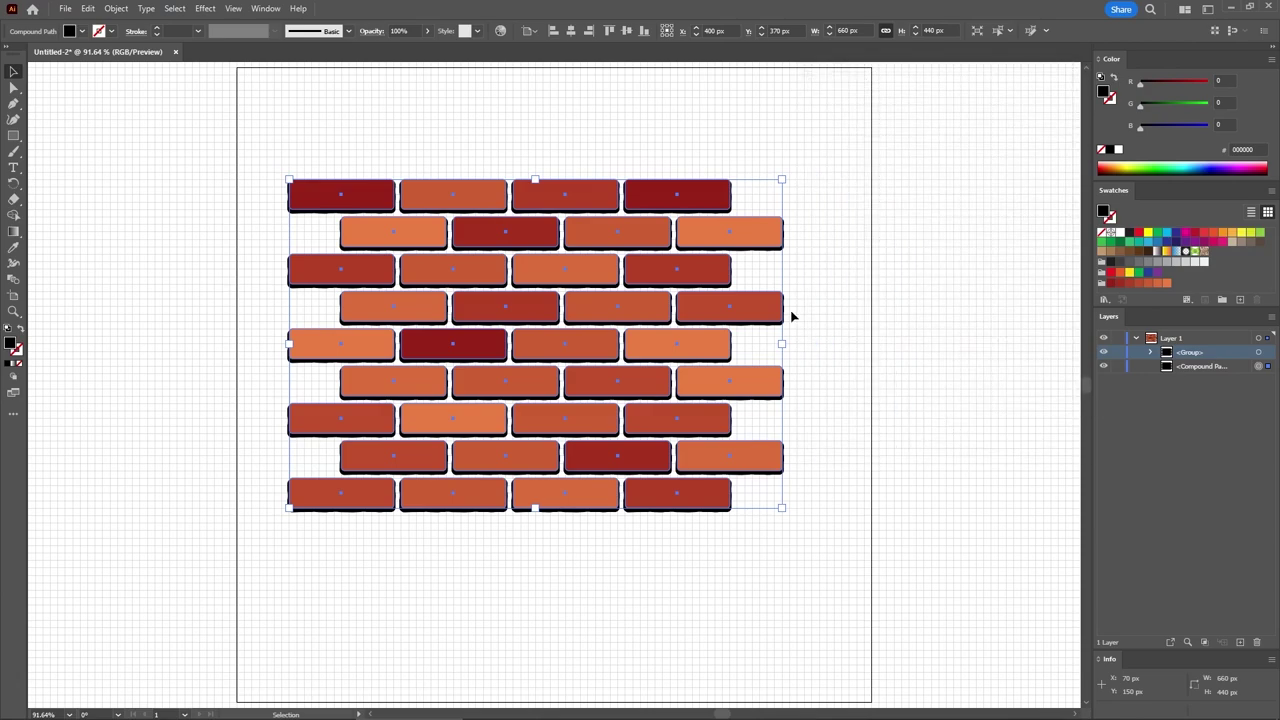
Step: Set the black shadow shape to 30% opacity with Soft Light blending
{"action": "left_click", "coordinate": [399, 31]}
{"action": "type", "text": "40"}
{"action": "key", "text": "Return"}
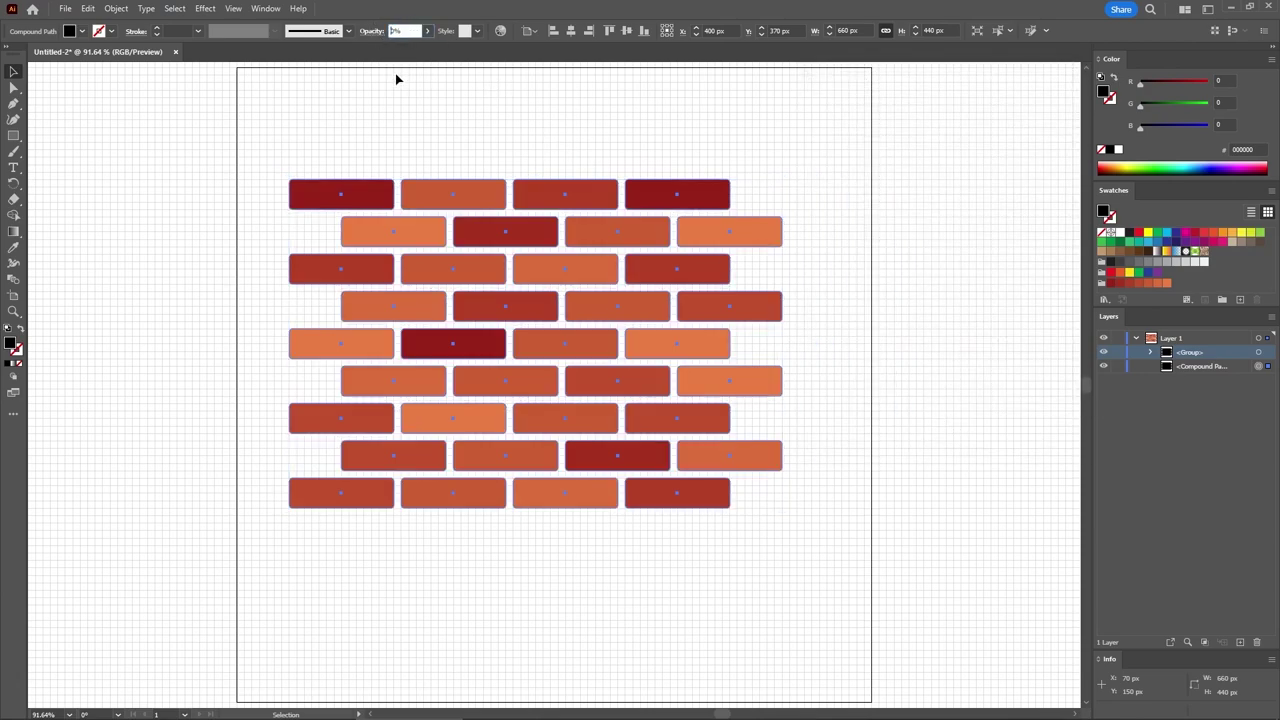
{"action": "type", "text": "30"}
{"action": "key", "text": "Return"}
{"action": "left_click", "coordinate": [372, 31]}
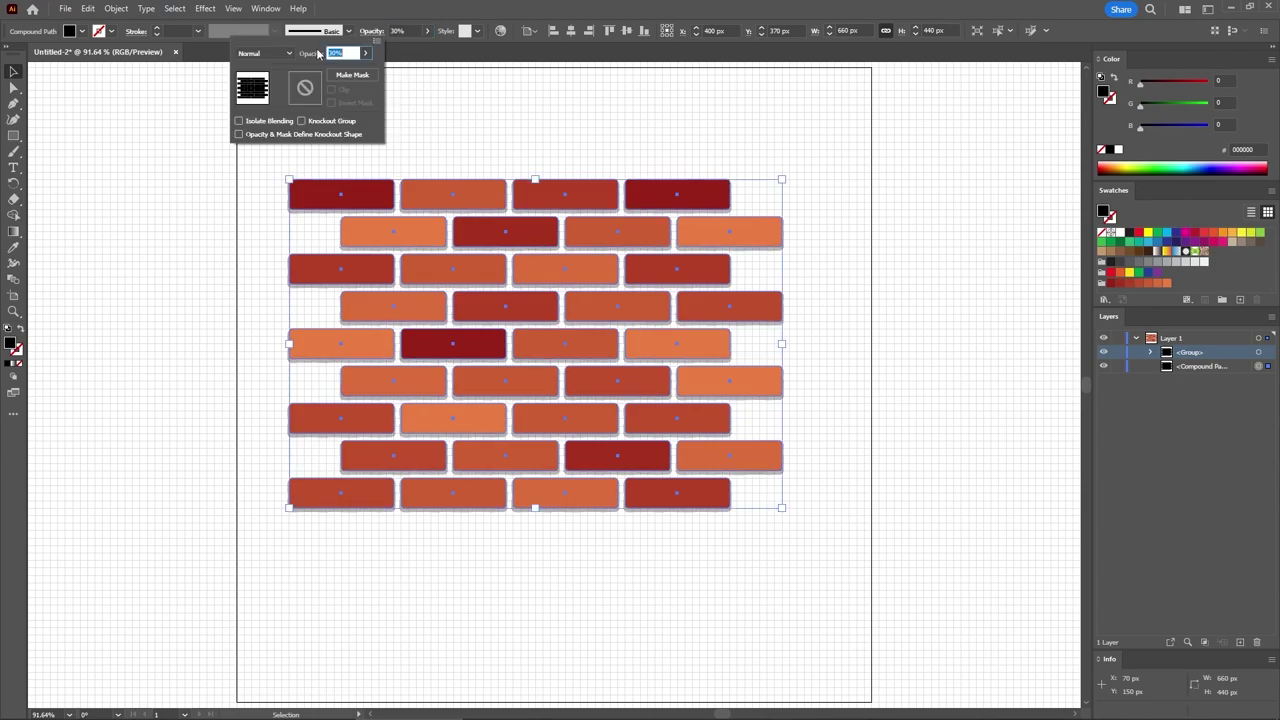
{"action": "left_click", "coordinate": [263, 53]}
{"action": "left_click", "coordinate": [265, 194]}
{"action": "left_click", "coordinate": [389, 50]}
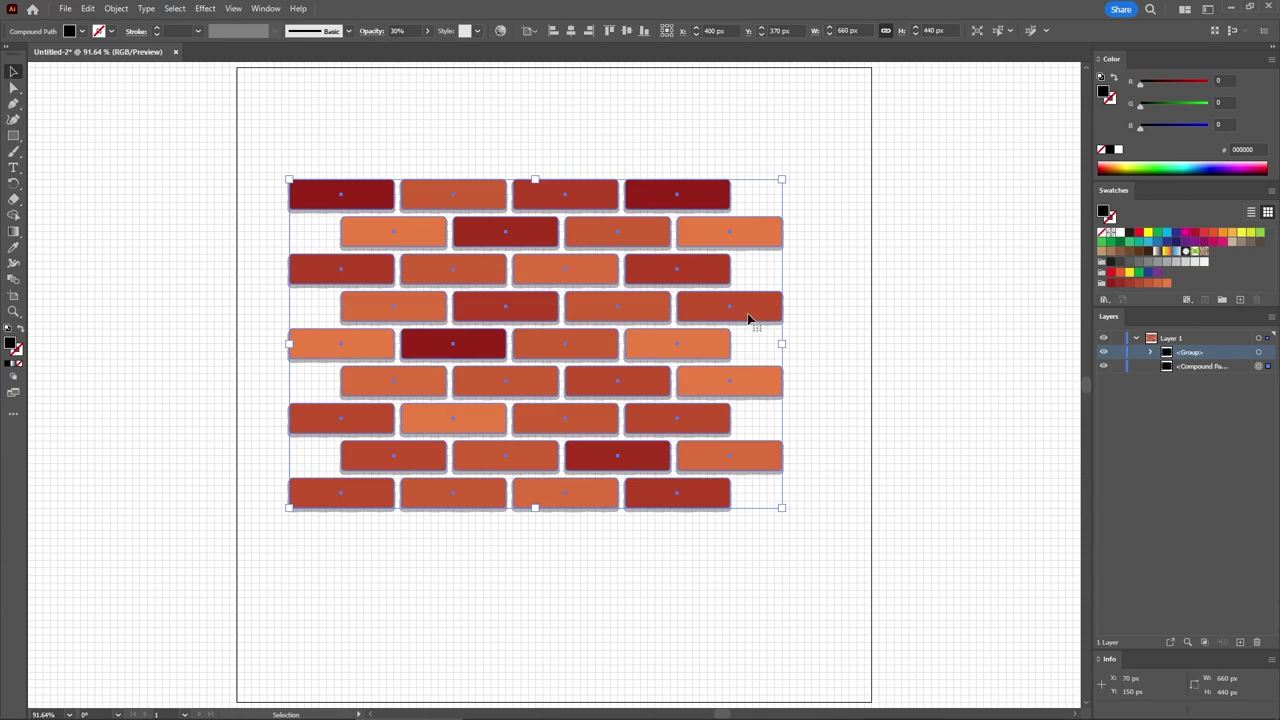
{"action": "left_click", "coordinate": [1258, 353]}
Step: Apply a 1 px Absolute, smooth Roughen effect to the coloured brick group, then deselect
{"action": "left_click", "coordinate": [205, 8]}
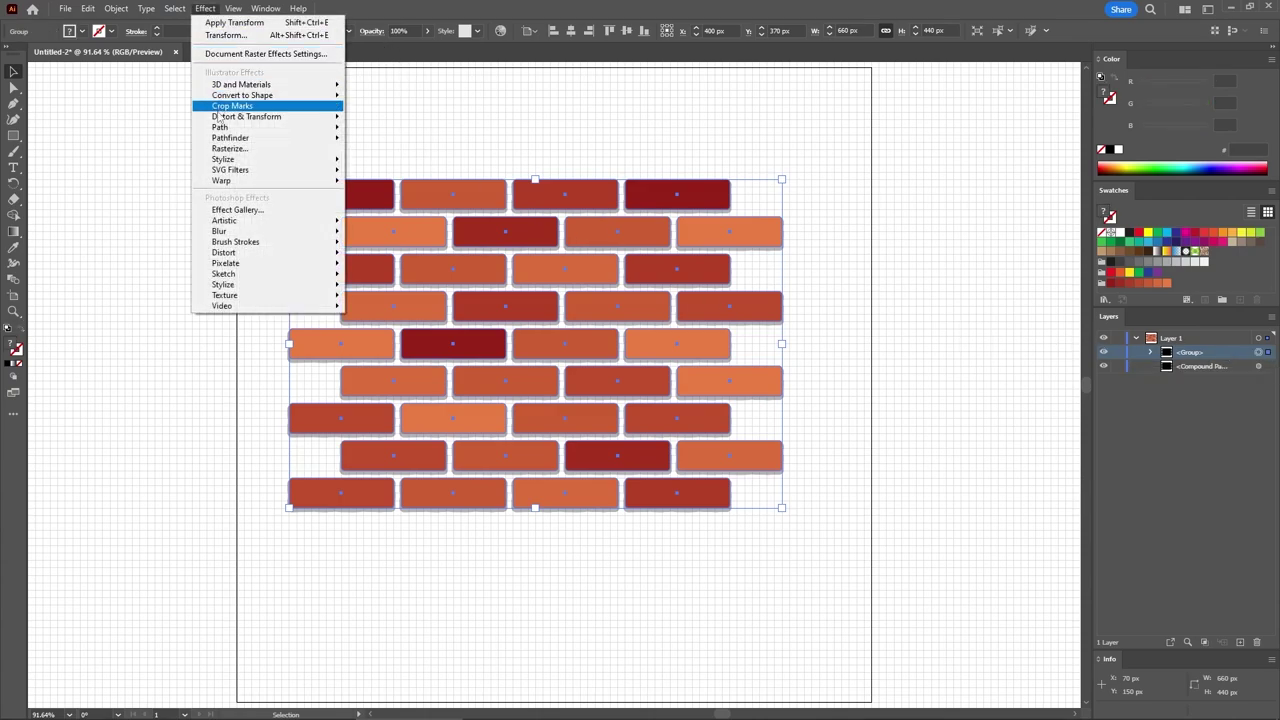
{"action": "mouse_move", "coordinate": [290, 116]}
{"action": "left_click", "coordinate": [427, 150]}
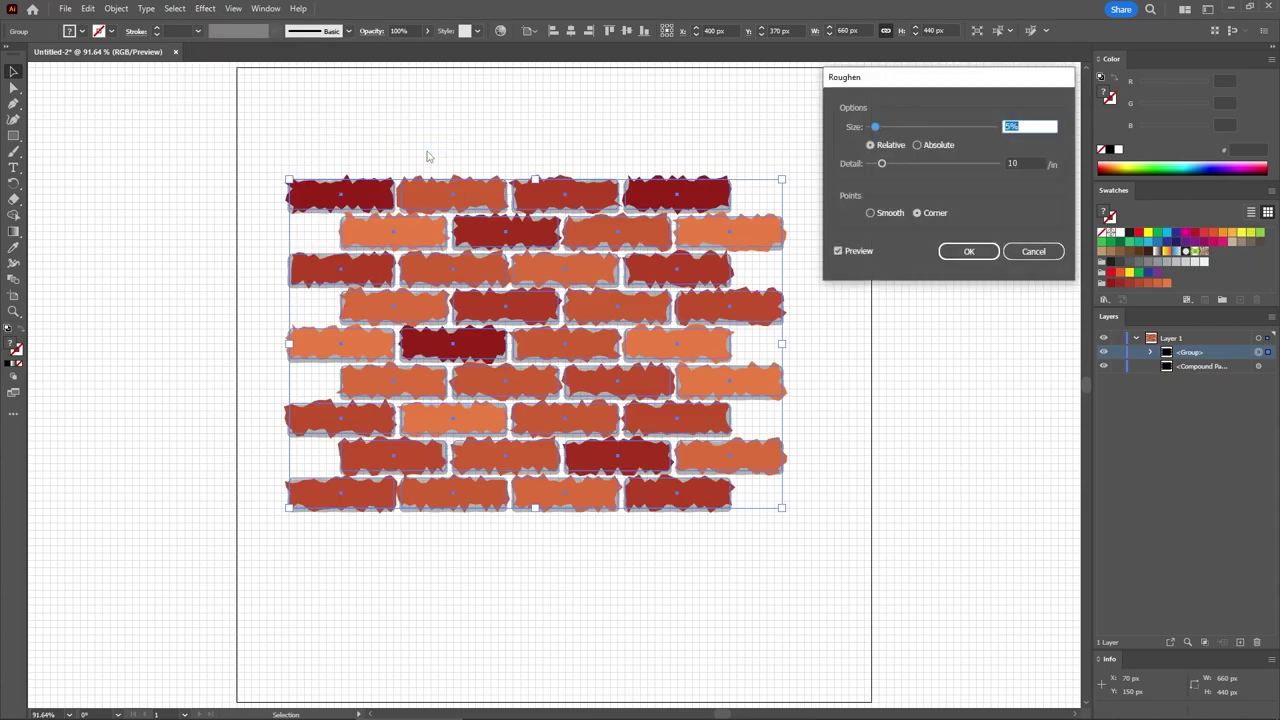
{"action": "left_click", "coordinate": [1024, 122]}
{"action": "double_click", "coordinate": [1012, 126]}
{"action": "type", "text": "1"}
{"action": "left_click", "coordinate": [917, 145]}
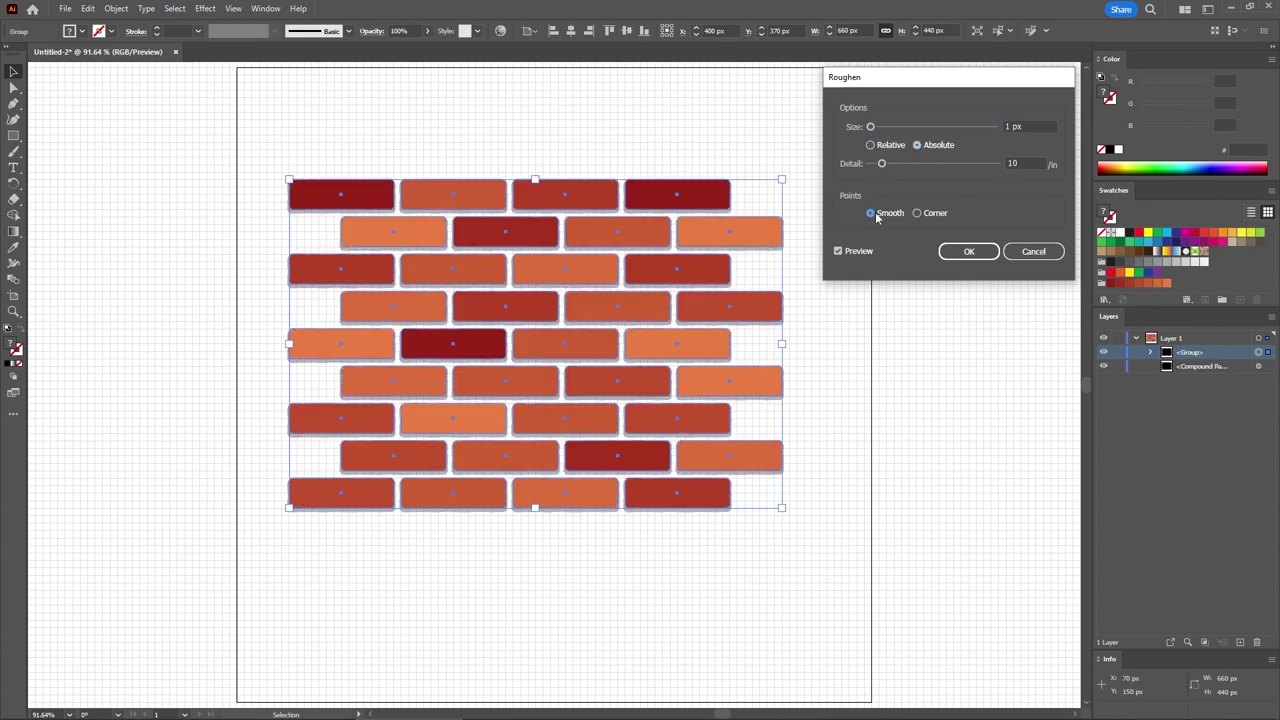
{"action": "left_click", "coordinate": [967, 251]}
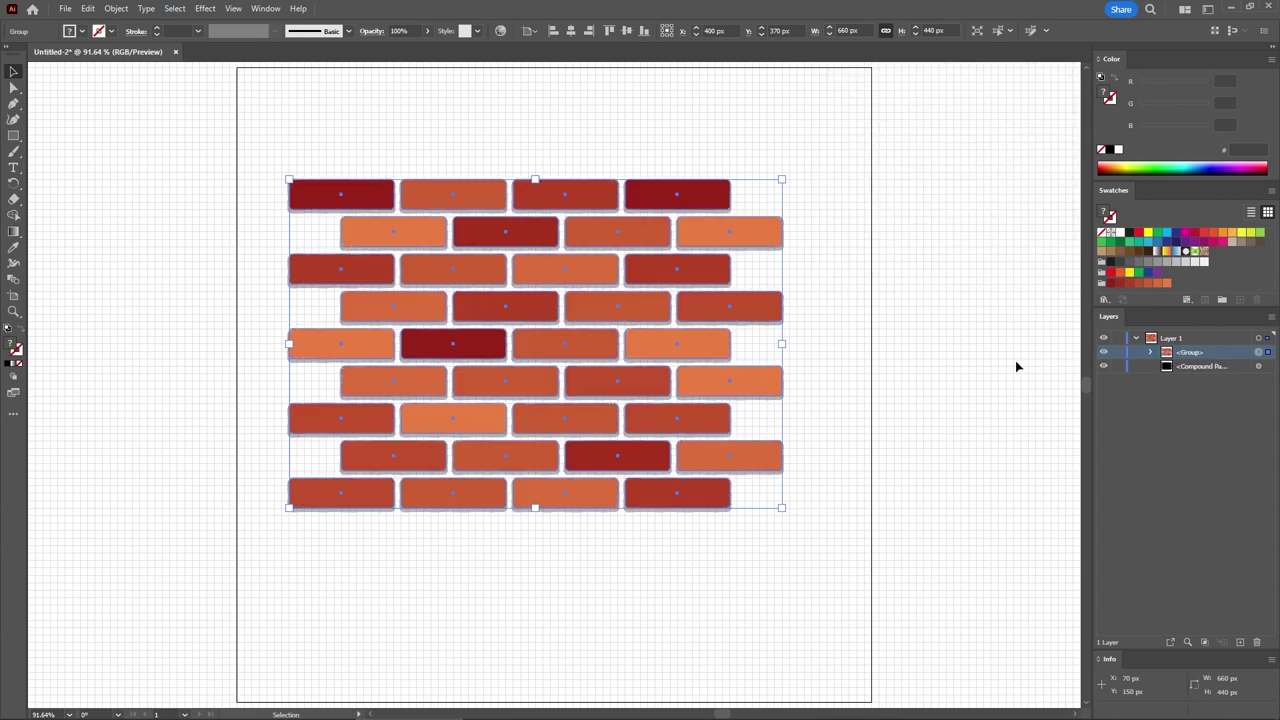
{"action": "left_click", "coordinate": [920, 366]}
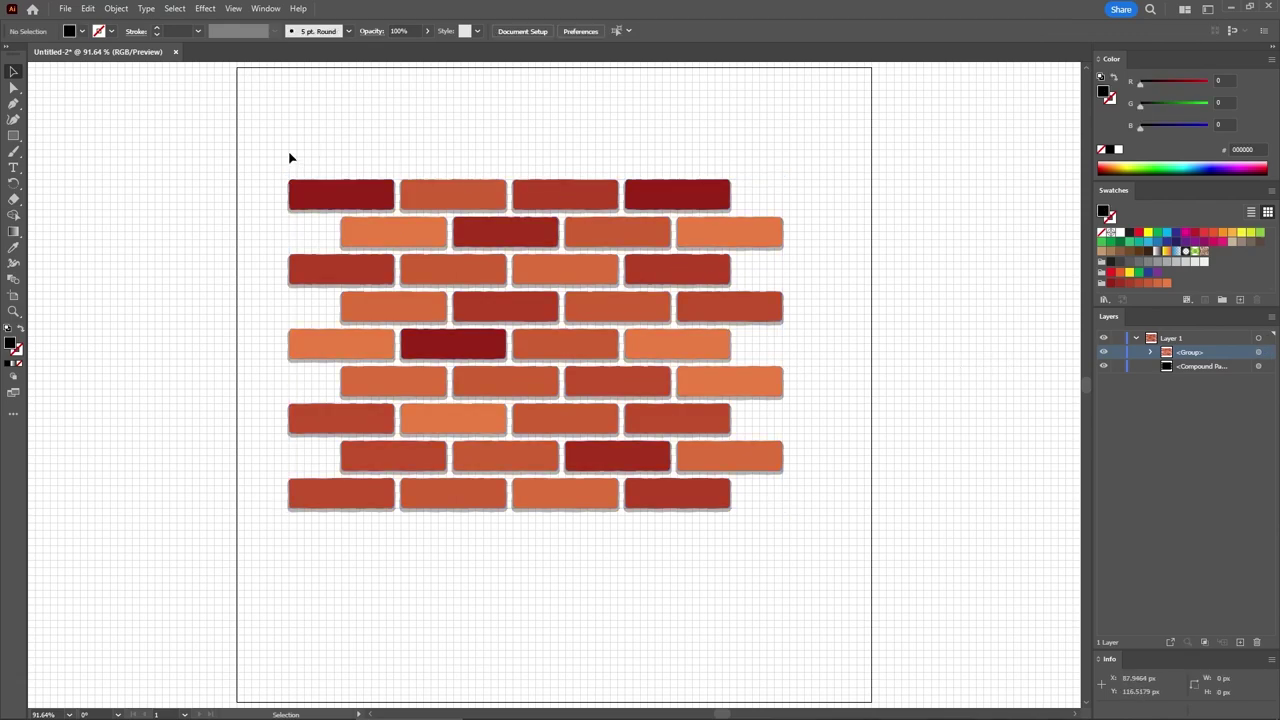
Step: Create a 450 × 400 px rectangle on the artboard
{"action": "left_click", "coordinate": [18, 135]}
{"action": "left_click", "coordinate": [274, 176]}
{"action": "type", "text": "450"}
{"action": "key", "text": "Tab"}
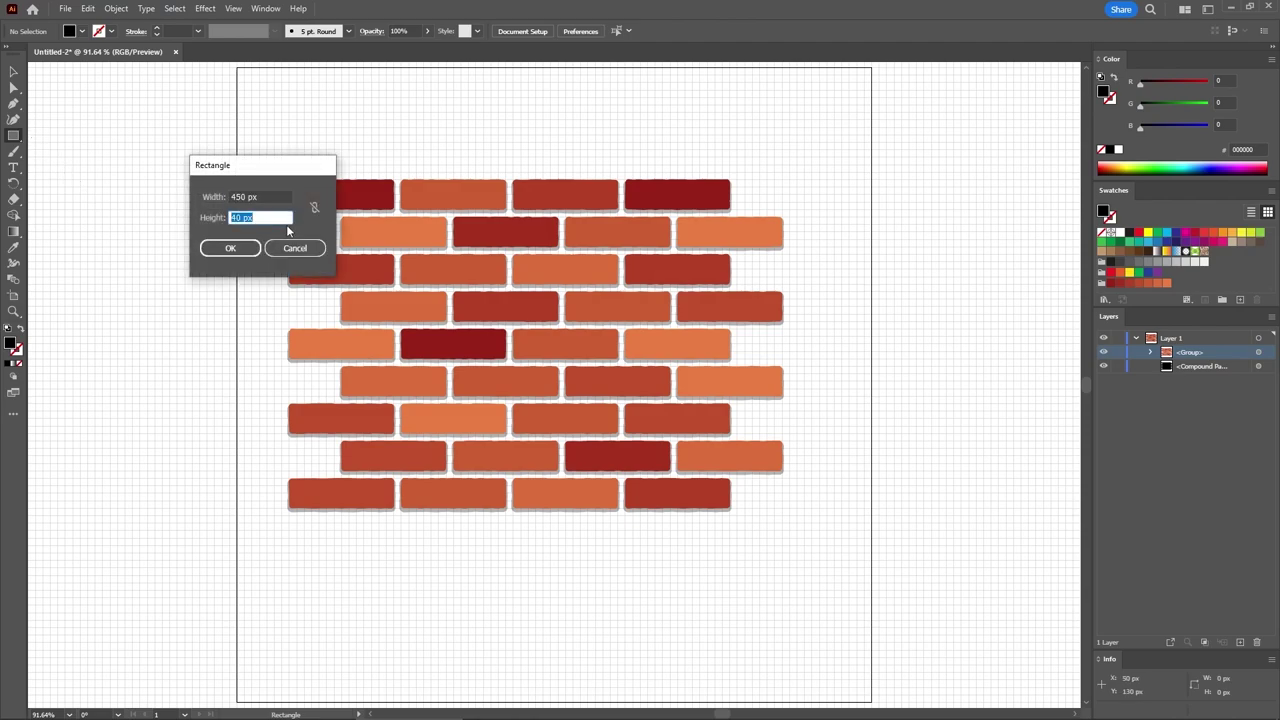
{"action": "type", "text": "400"}
{"action": "key", "text": "Return"}
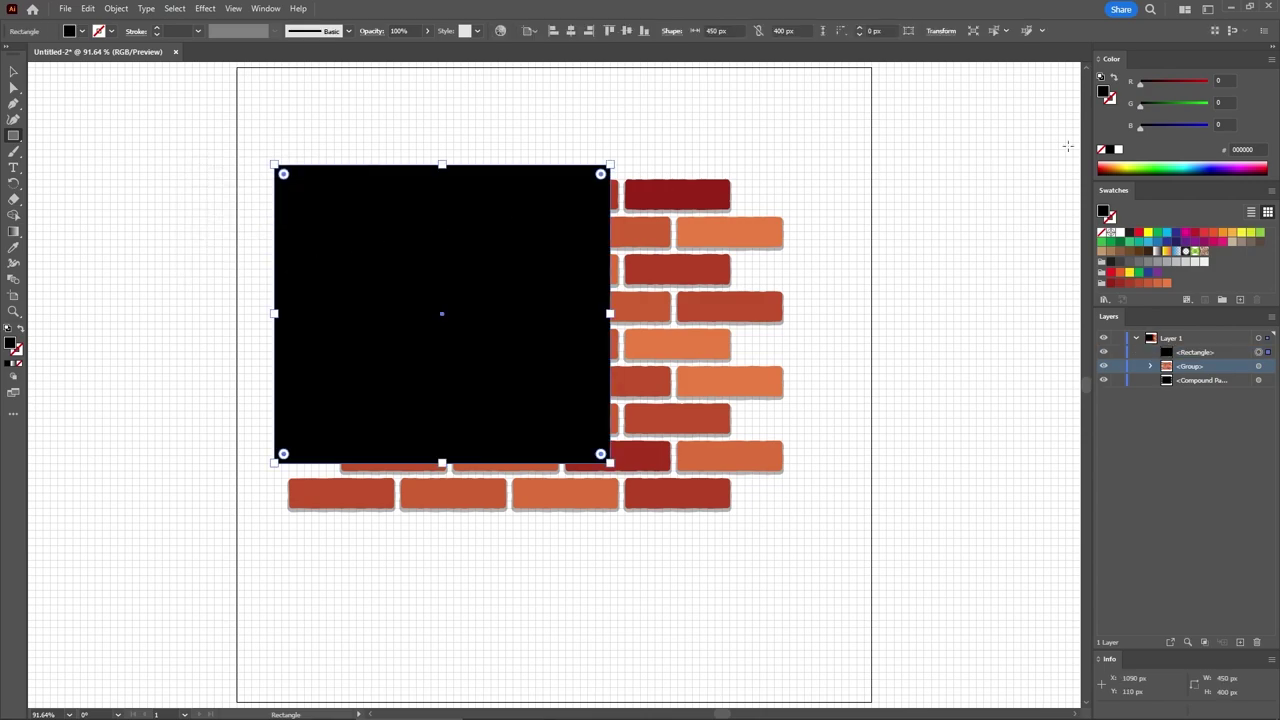
Step: Fill the rectangle with dark red-brown R102 G34 B24
{"action": "left_click", "coordinate": [1226, 80]}
{"action": "type", "text": "102"}
{"action": "key", "text": "Tab"}
{"action": "type", "text": "34"}
{"action": "key", "text": "Tab"}
{"action": "type", "text": "24"}
{"action": "key", "text": "Return"}
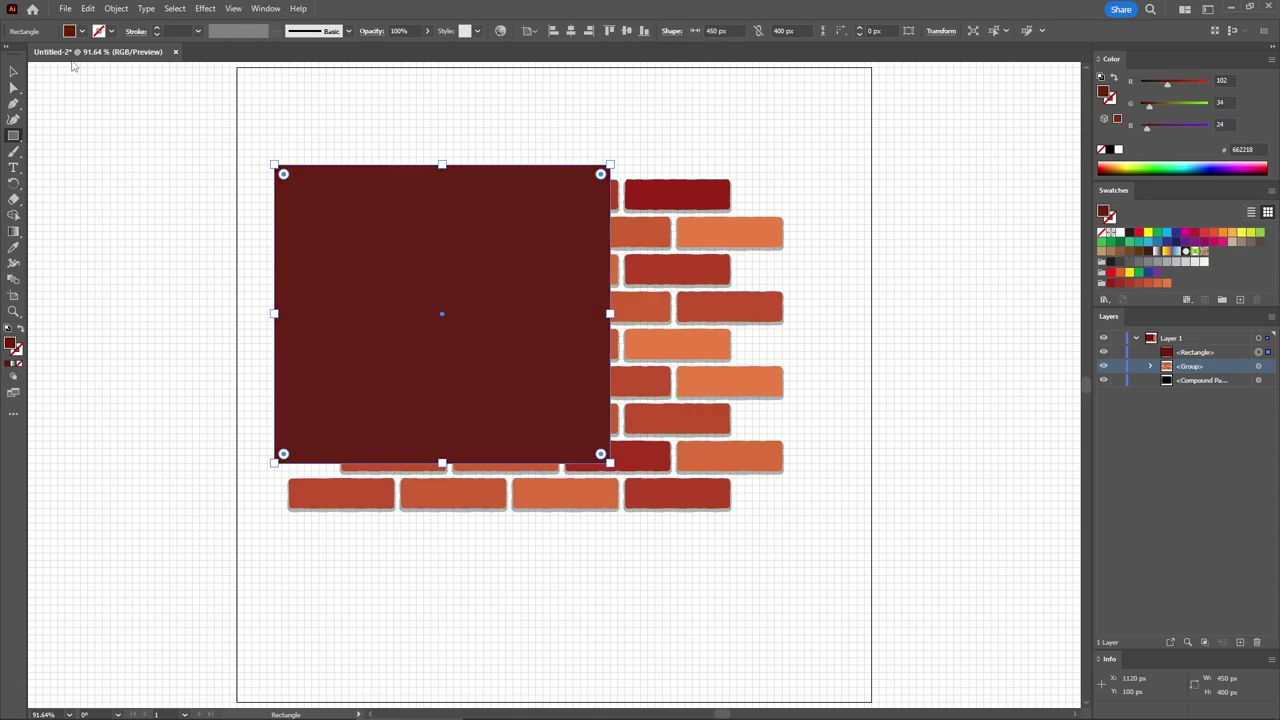
Step: Move the mortar rectangle over the brick wall and send it to the back
{"action": "left_click", "coordinate": [13, 71]}
{"action": "left_click_drag", "start_coordinate": [323, 220], "coordinate": [396, 238]}
{"action": "right_click", "coordinate": [416, 239]}
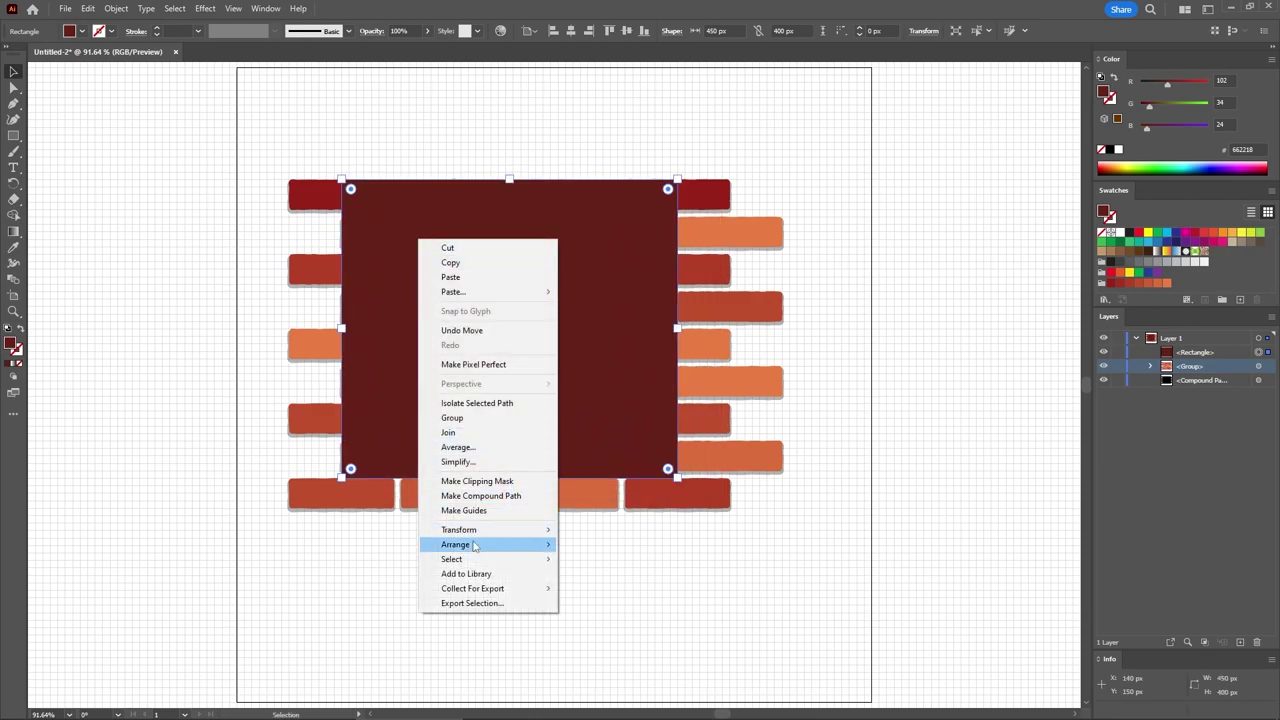
{"action": "mouse_move", "coordinate": [474, 546]}
{"action": "left_click", "coordinate": [620, 588]}
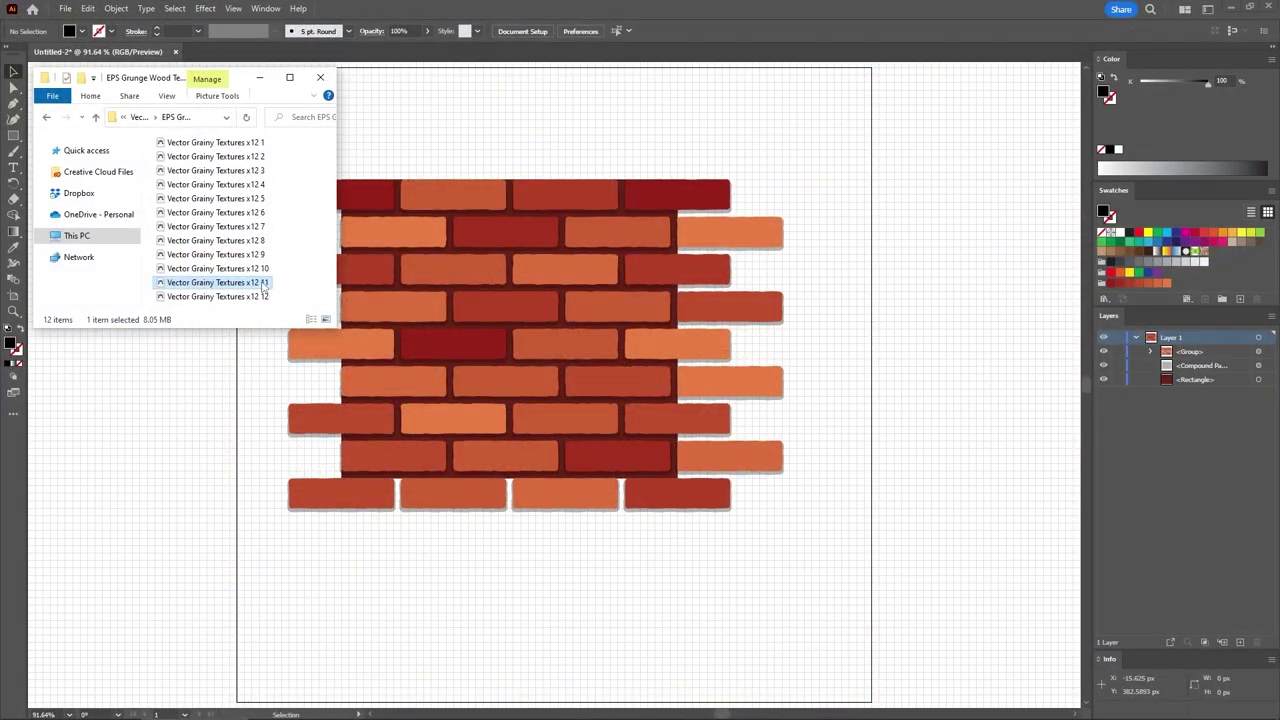
Step: Copy all of grainy texture file 11 and paste it into the brick document
{"action": "double_click", "coordinate": [263, 285]}
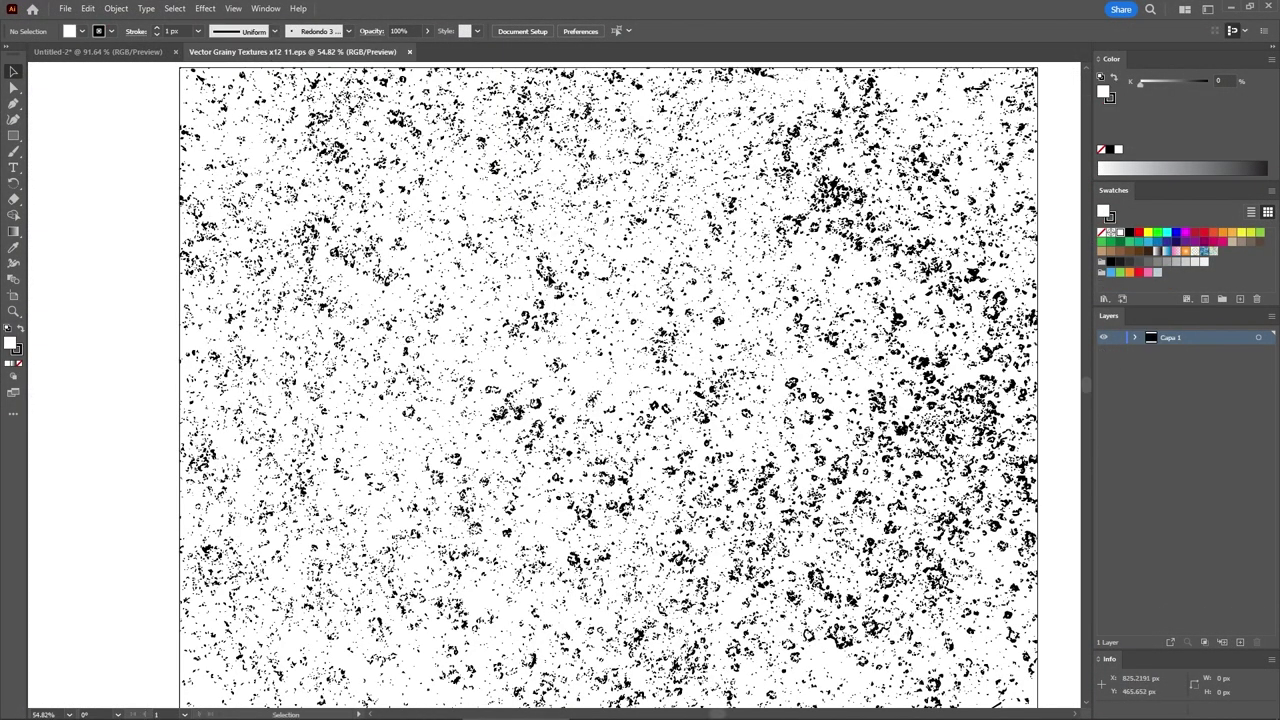
{"action": "key", "text": "ctrl+a"}
{"action": "key", "text": "v"}
{"action": "left_click", "coordinate": [410, 52]}
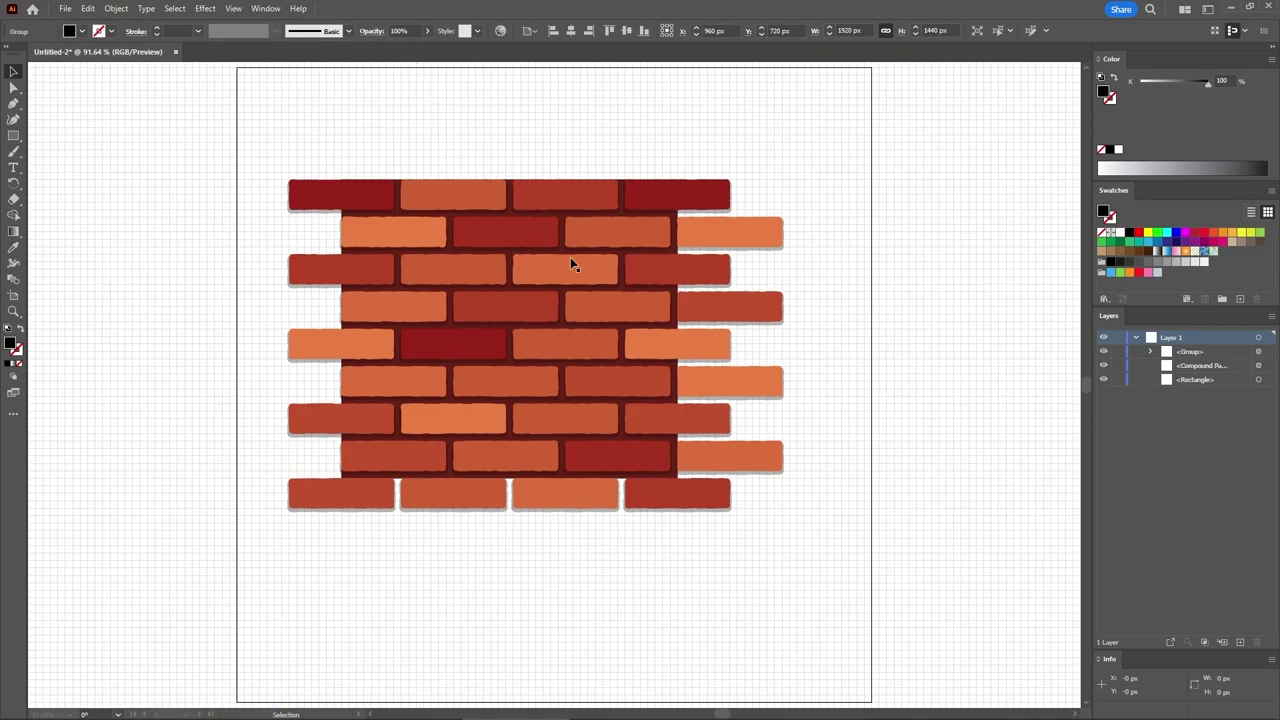
{"action": "key", "text": "ctrl+v"}
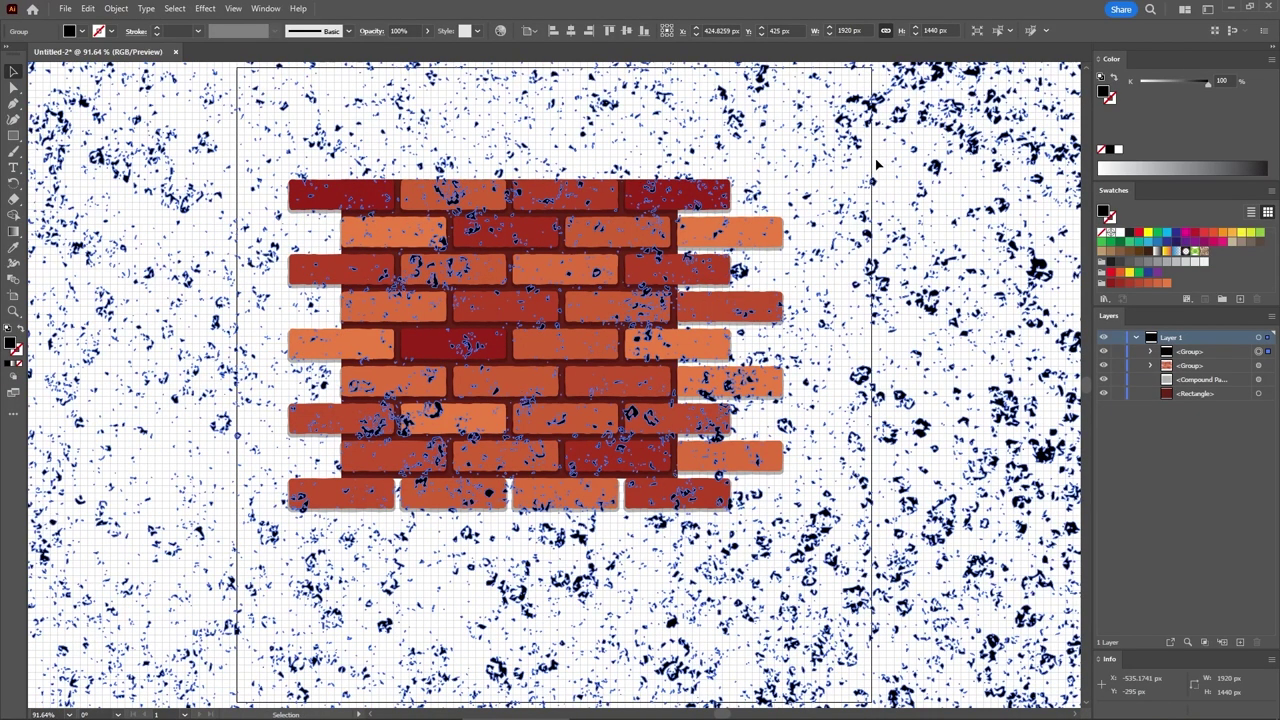
Step: Resize the texture to 850 px wide and position it over the bricks
{"action": "double_click", "coordinate": [850, 30]}
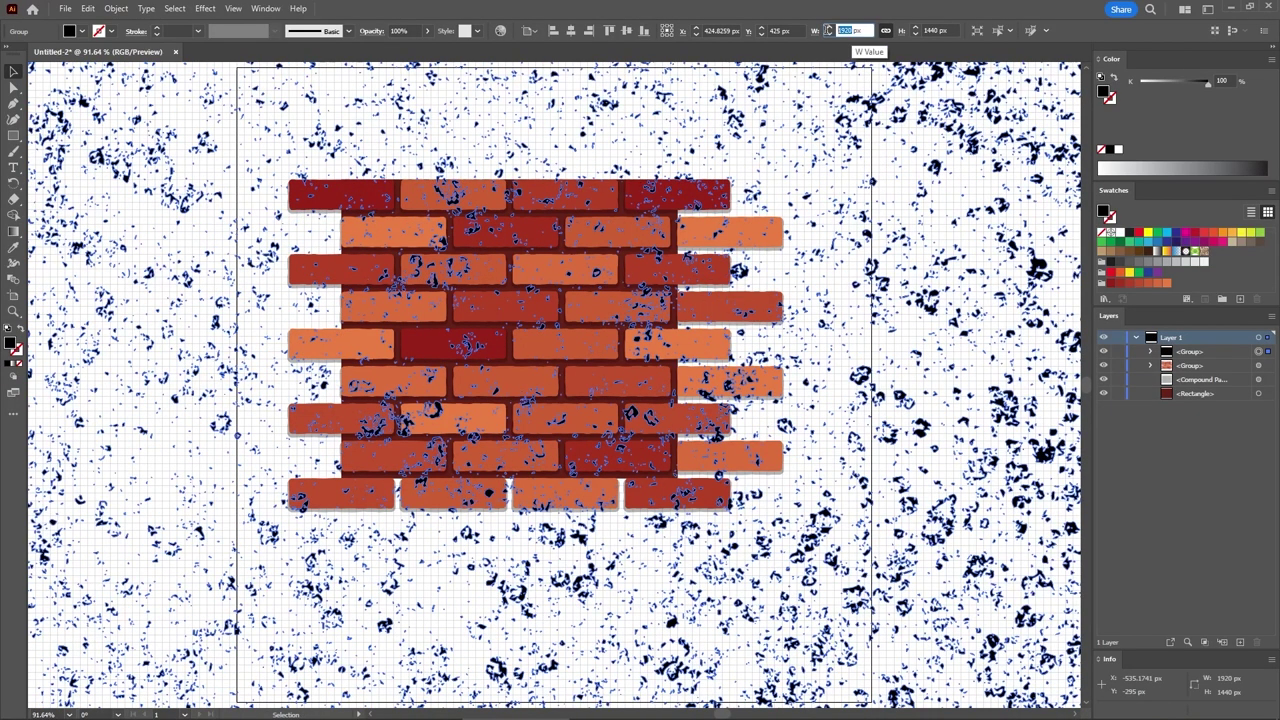
{"action": "type", "text": "850"}
{"action": "key", "text": "Return"}
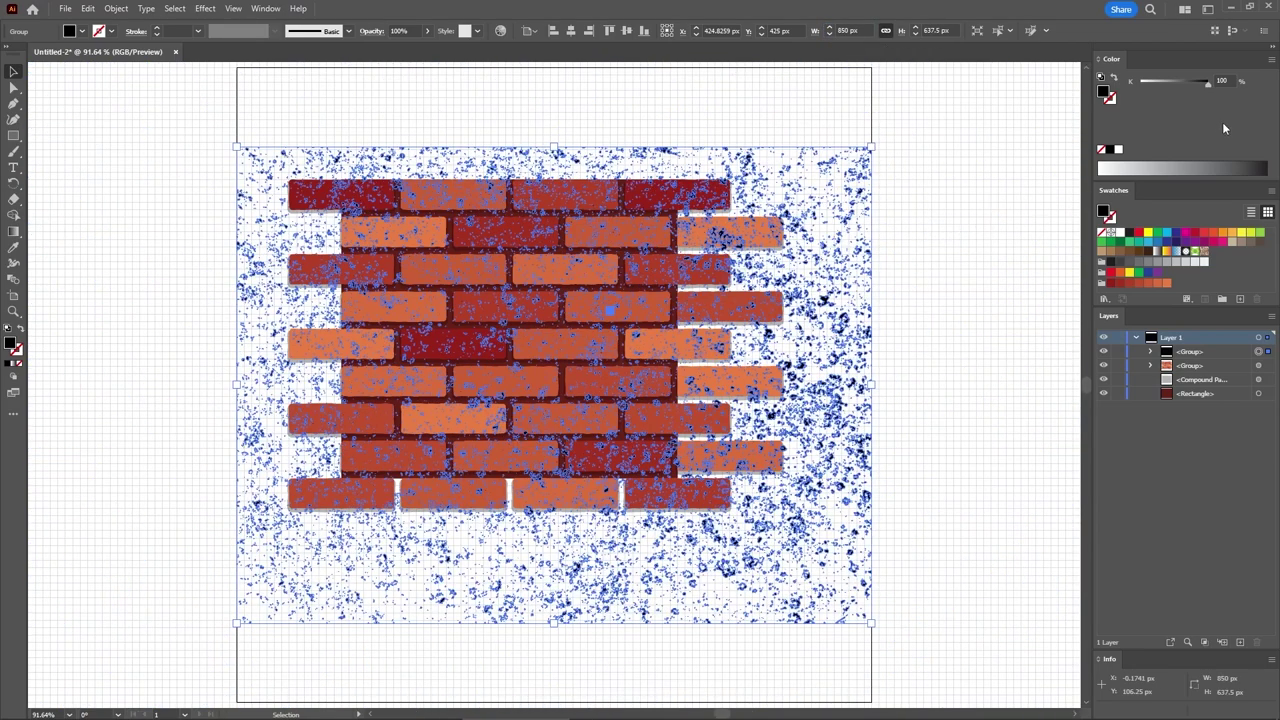
{"action": "left_click", "coordinate": [1271, 64]}
{"action": "left_click", "coordinate": [1186, 94]}
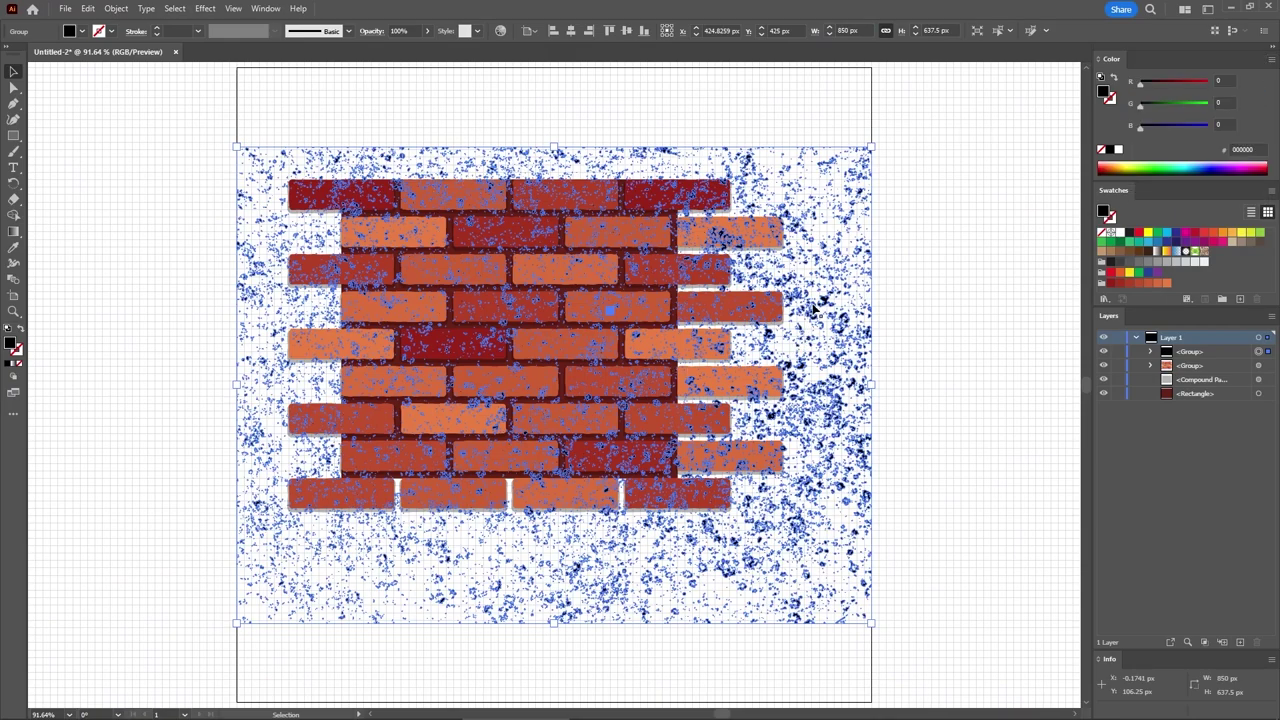
{"action": "left_click_drag", "start_coordinate": [826, 305], "coordinate": [807, 271]}
Step: Set the texture to 50% opacity with Soft Light blending
{"action": "left_click", "coordinate": [400, 31]}
{"action": "type", "text": "50"}
{"action": "key", "text": "Return"}
{"action": "left_click", "coordinate": [371, 31]}
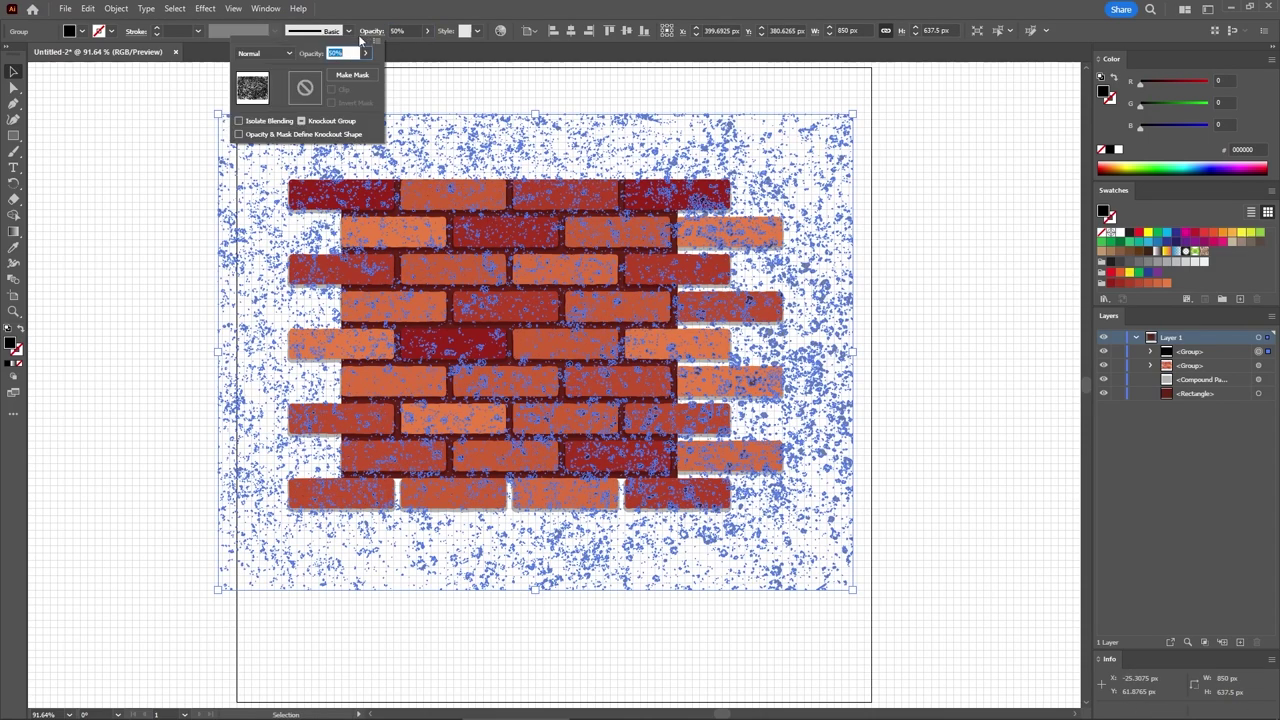
{"action": "left_click", "coordinate": [285, 54]}
{"action": "left_click", "coordinate": [265, 194]}
Step: Copy the artwork from Vector Grainy Textures x12 10.eps and paste it into the brick document
{"action": "left_click", "coordinate": [285, 275]}
{"action": "key", "text": "alt+Tab"}
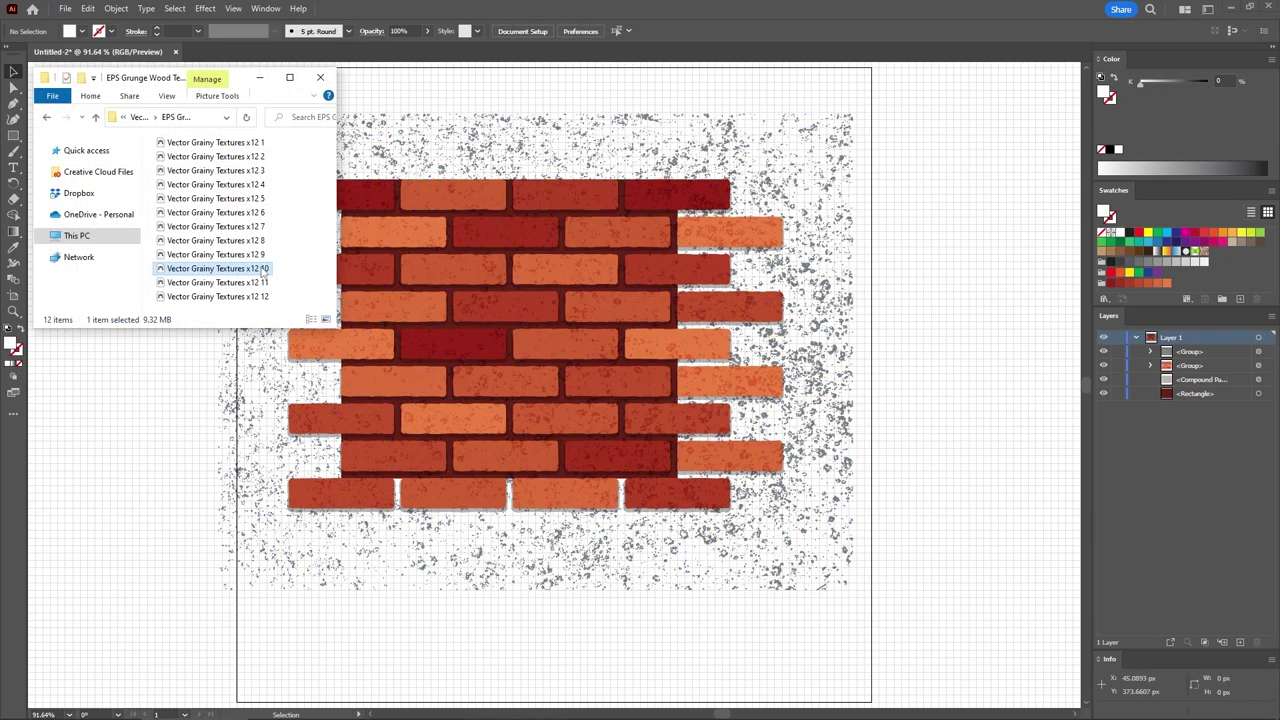
{"action": "double_click", "coordinate": [258, 270]}
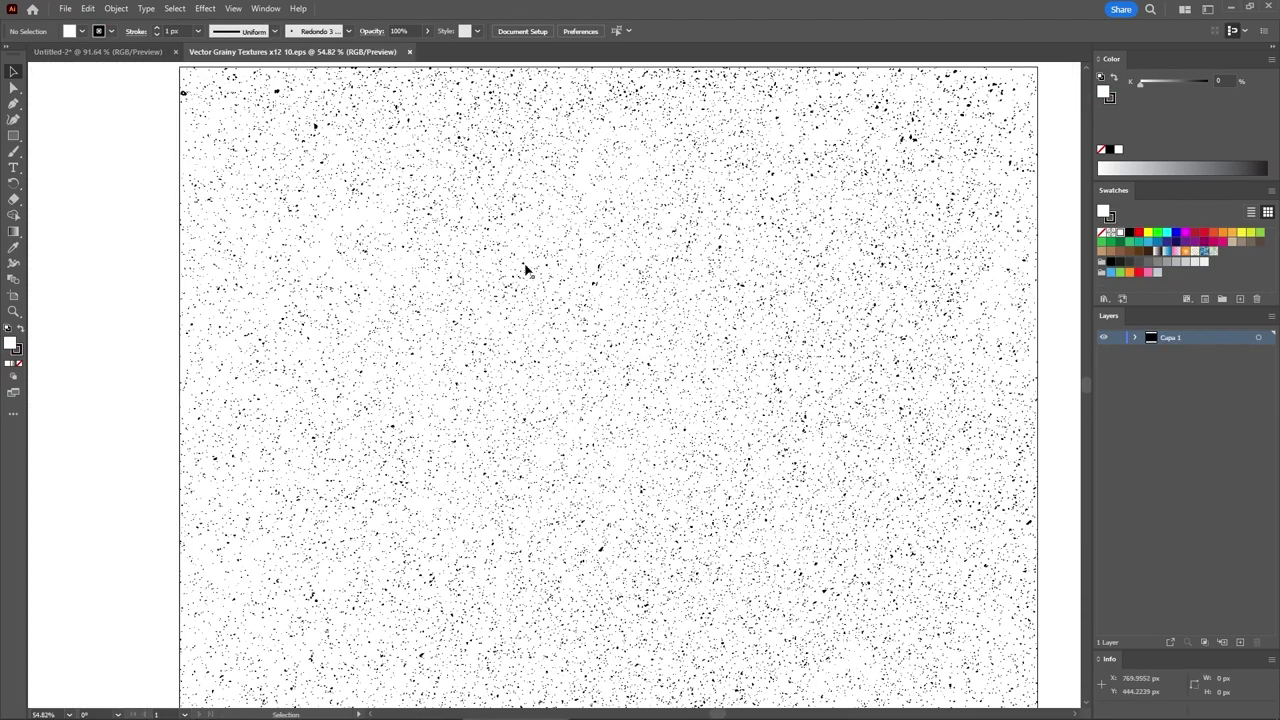
{"action": "key", "text": "ctrl+a"}
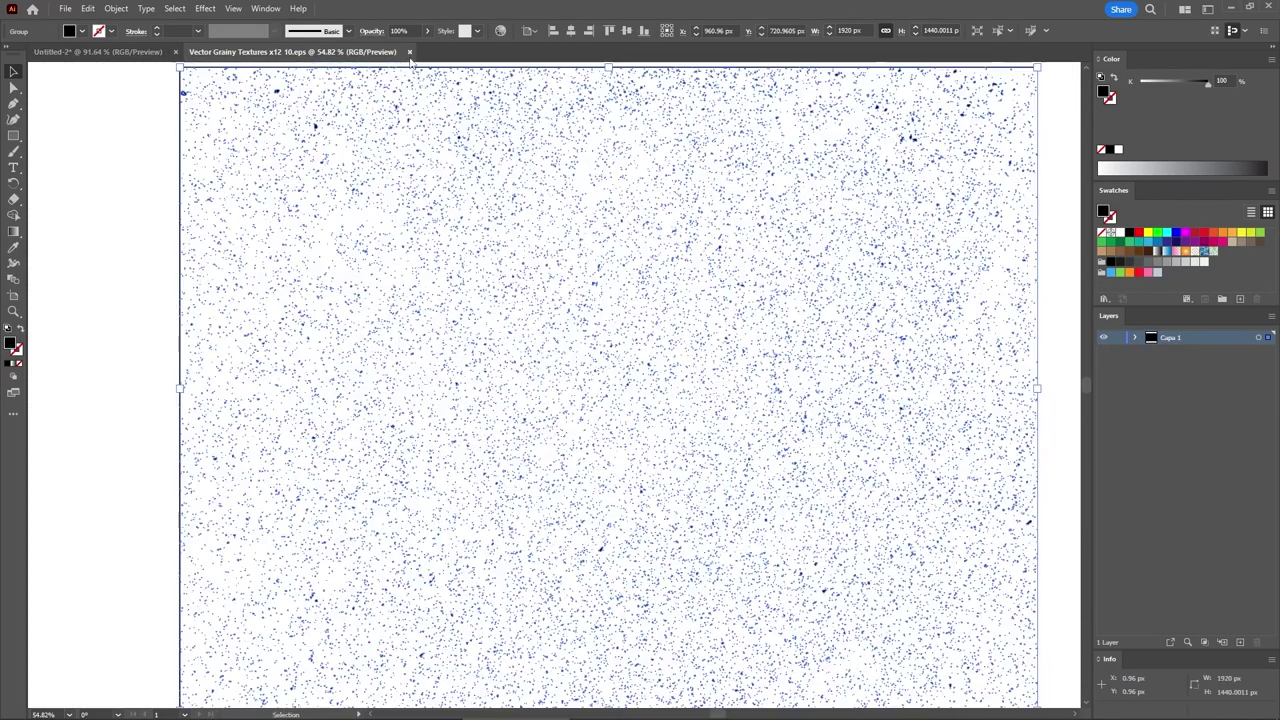
{"action": "left_click", "coordinate": [409, 52]}
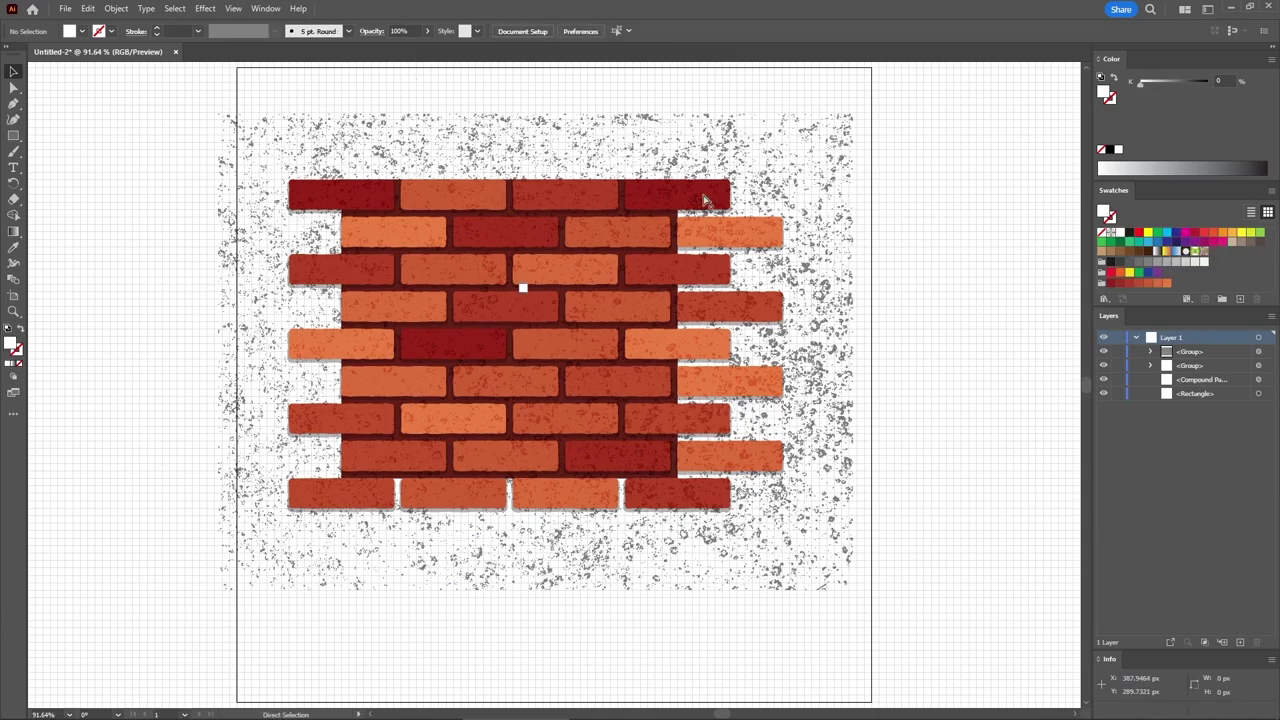
{"action": "key", "text": "ctrl+v"}
Step: Resize the second texture to 850 px wide, align it with the first, and fill it white
{"action": "left_click", "coordinate": [850, 30]}
{"action": "type", "text": "850"}
{"action": "key", "text": "Return"}
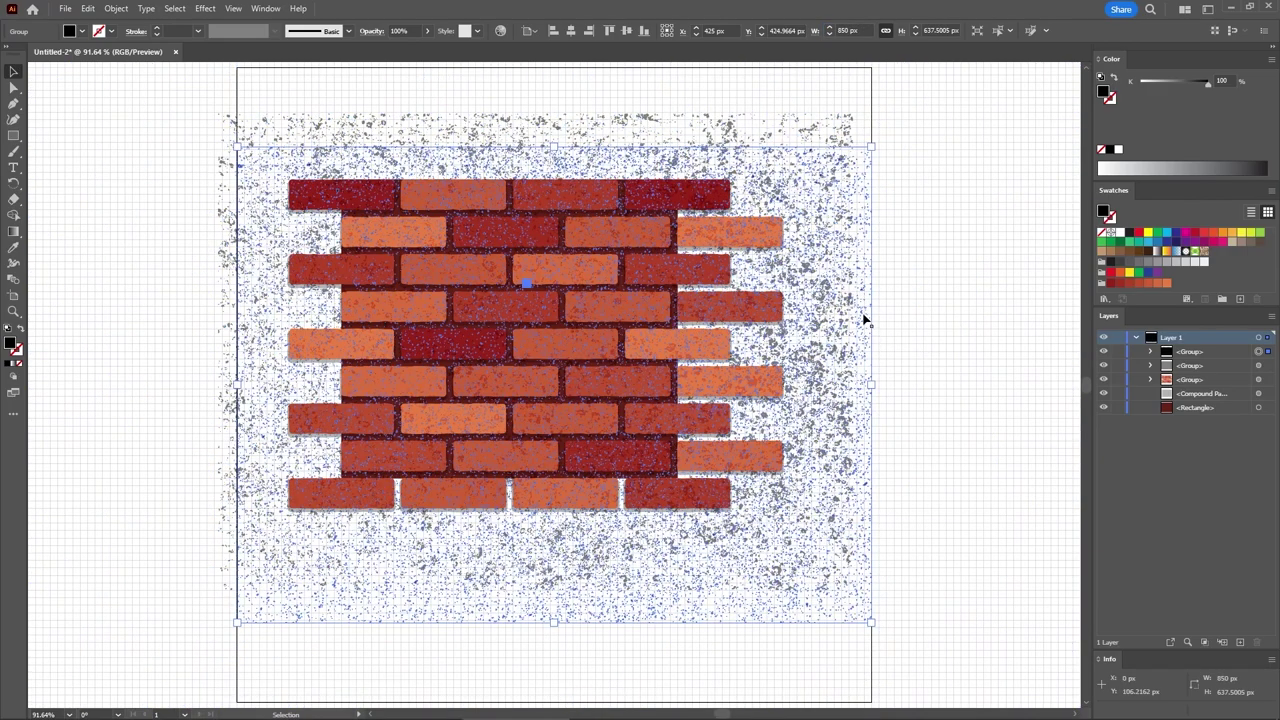
{"action": "left_click_drag", "start_coordinate": [865, 320], "coordinate": [847, 283]}
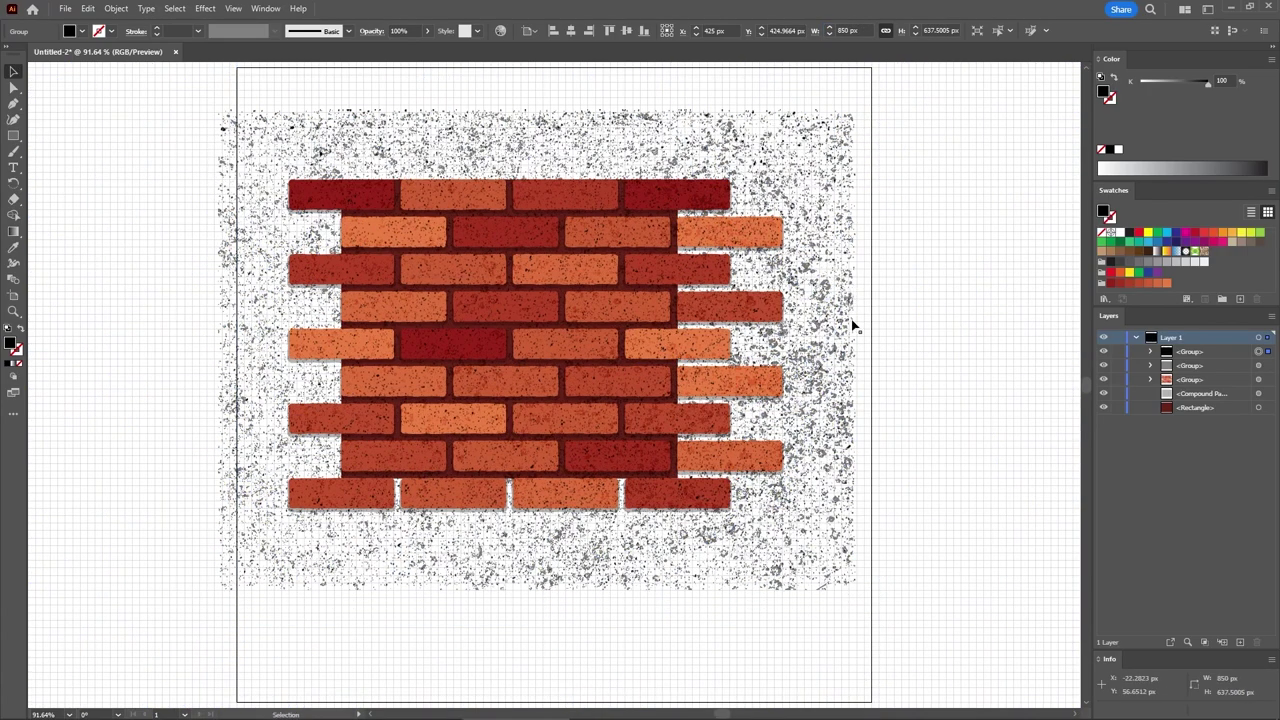
{"action": "left_click", "coordinate": [1271, 59]}
{"action": "left_click", "coordinate": [1193, 98]}
{"action": "left_click", "coordinate": [1120, 150]}
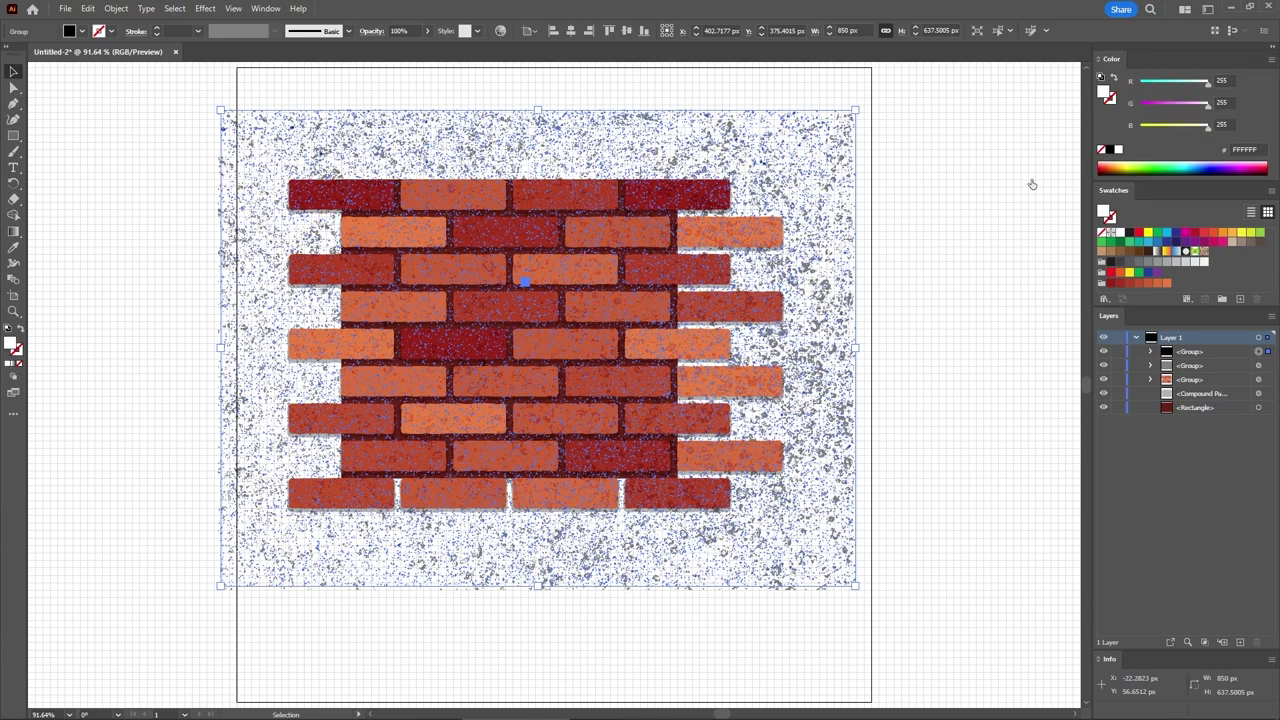
Step: Set the white texture to 50% opacity, keeping Normal blending
{"action": "left_click", "coordinate": [398, 30]}
{"action": "type", "text": "50"}
{"action": "left_click", "coordinate": [372, 31]}
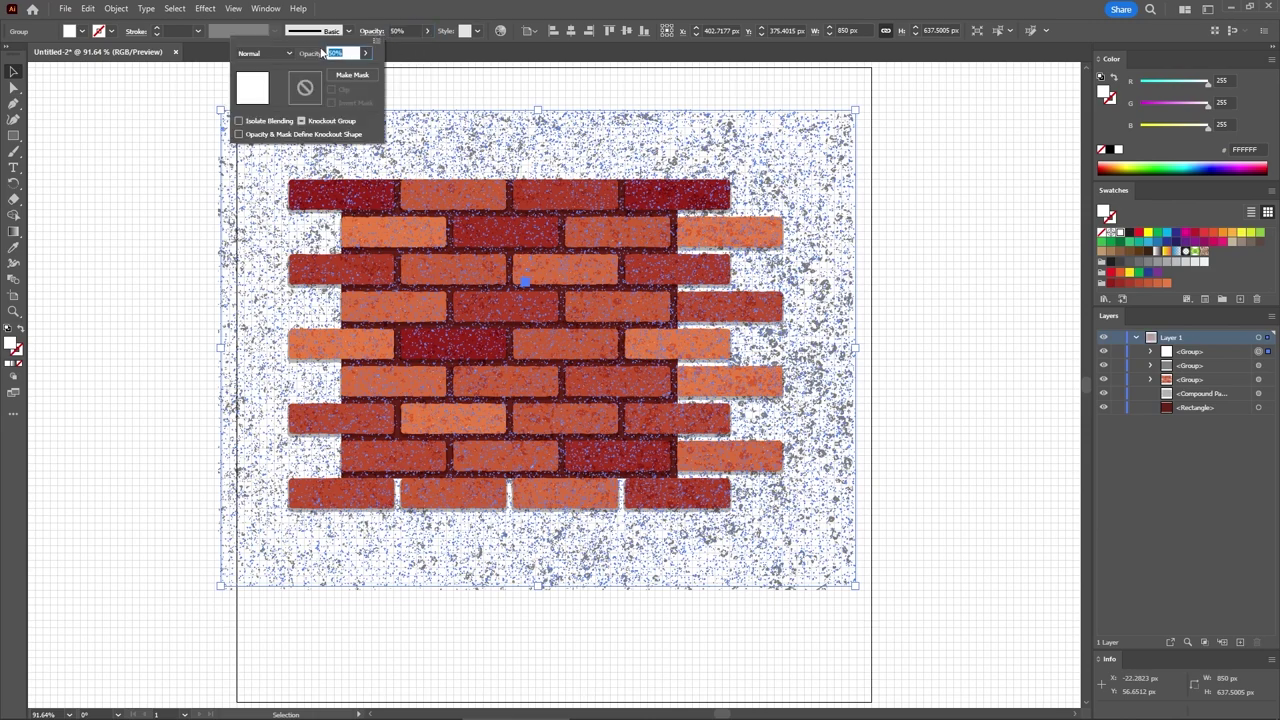
{"action": "left_click", "coordinate": [288, 53]}
{"action": "left_click", "coordinate": [378, 56]}
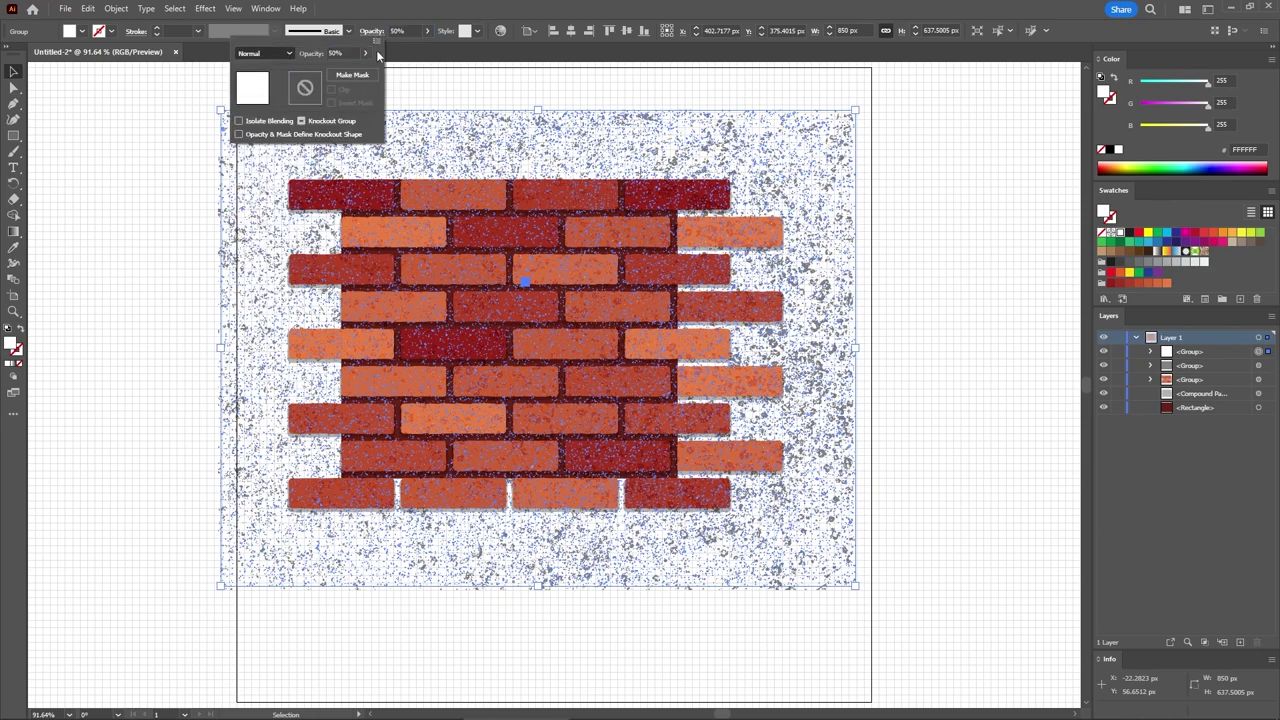
{"action": "left_click", "coordinate": [388, 43]}
Step: Paste an unfilled front copy of the mortar rectangle and move it to the bottom of Layer 1
{"action": "key", "text": "ctrl+shift+a"}
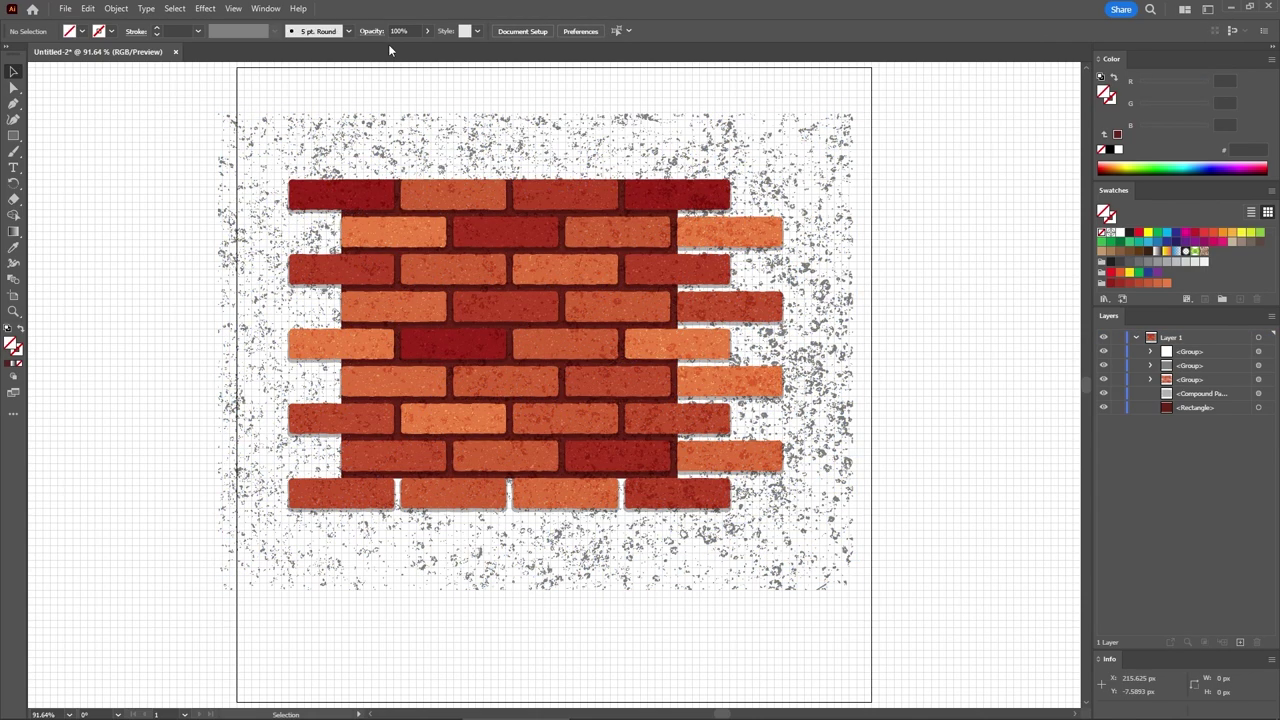
{"action": "left_click", "coordinate": [1258, 407]}
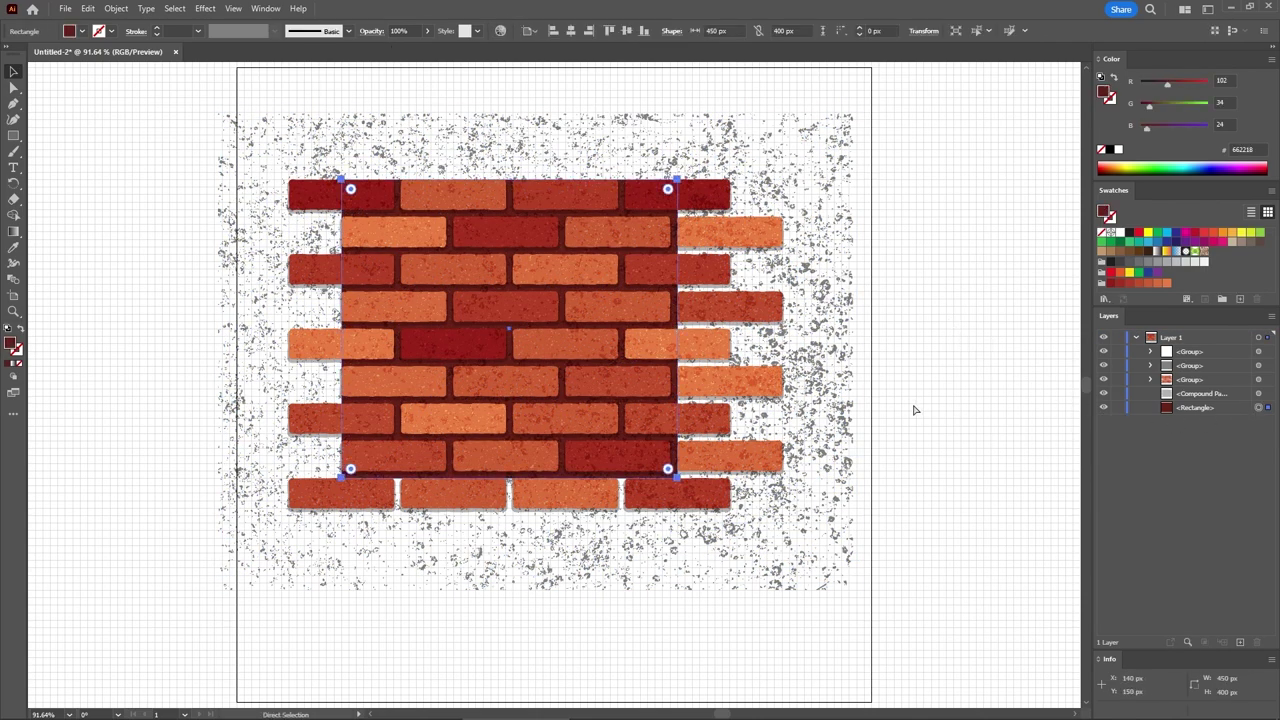
{"action": "key", "text": "ctrl"}
{"action": "key", "text": "ctrl+f"}
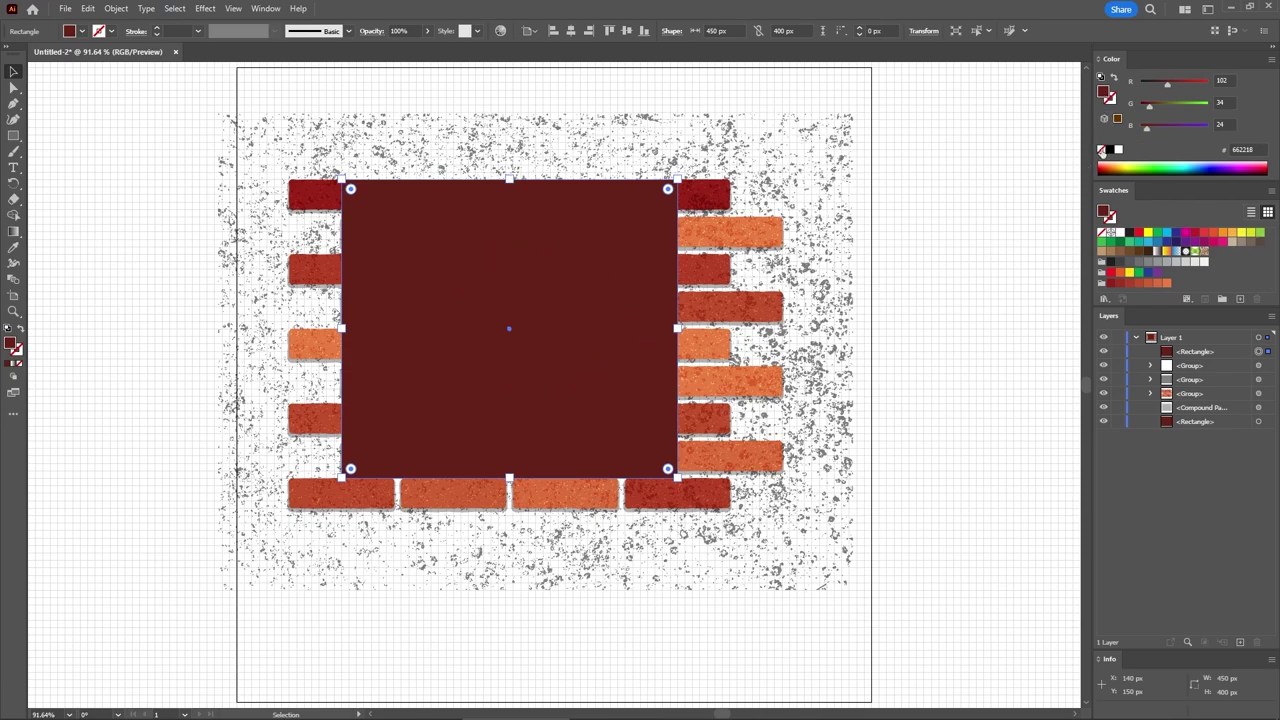
{"action": "left_click", "coordinate": [1102, 149]}
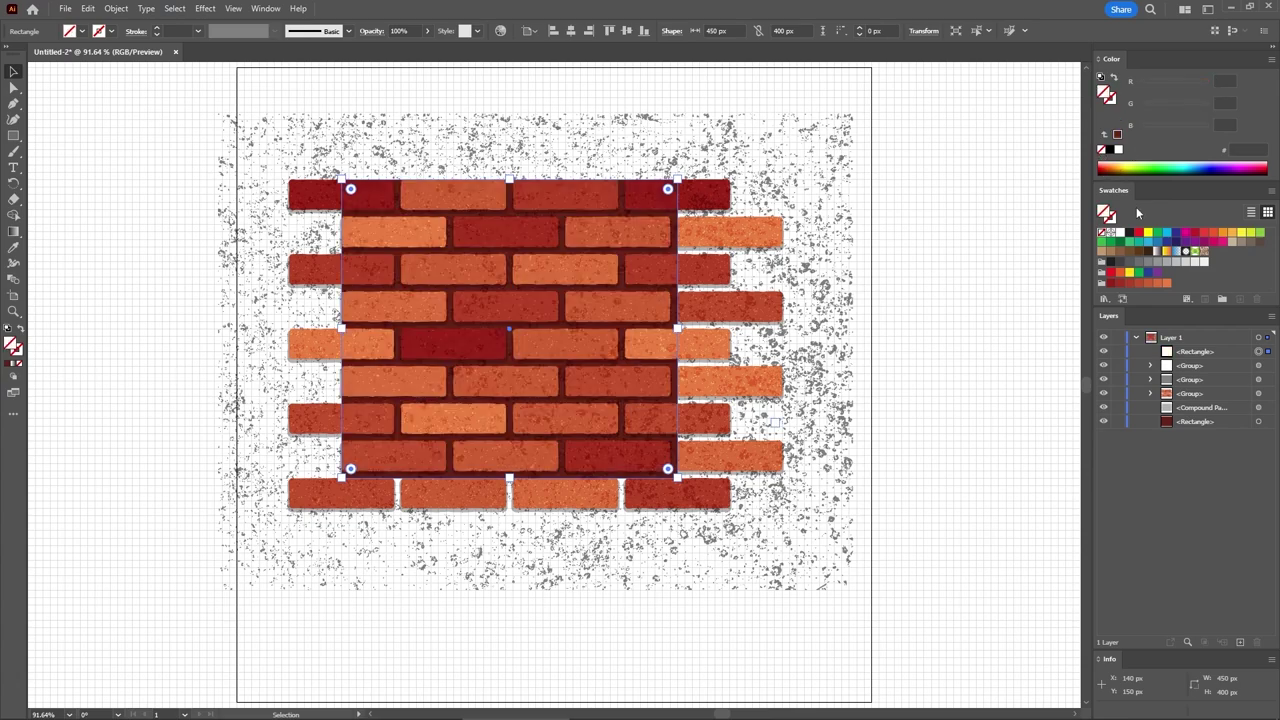
{"action": "left_click_drag", "start_coordinate": [1223, 354], "coordinate": [1217, 430]}
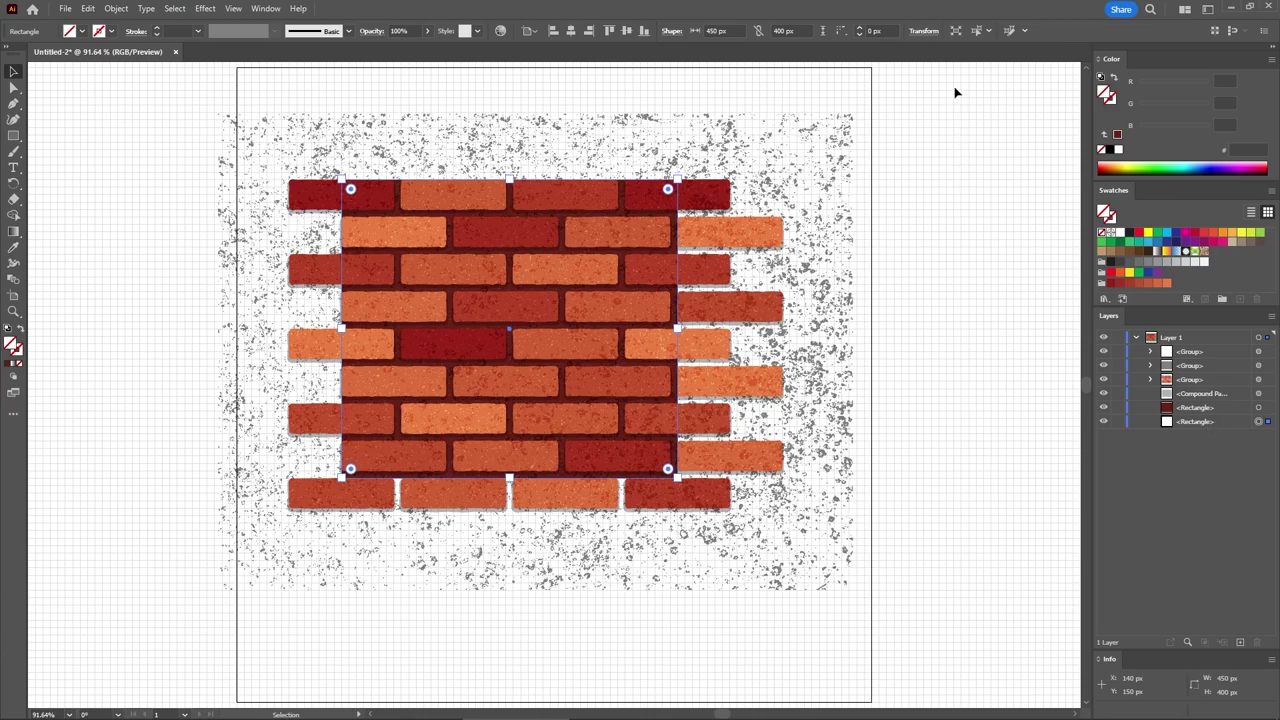
Step: Drag all the brick and texture artwork into the Swatches panel as a new pattern swatch
{"action": "left_click_drag", "start_coordinate": [955, 93], "coordinate": [171, 630]}
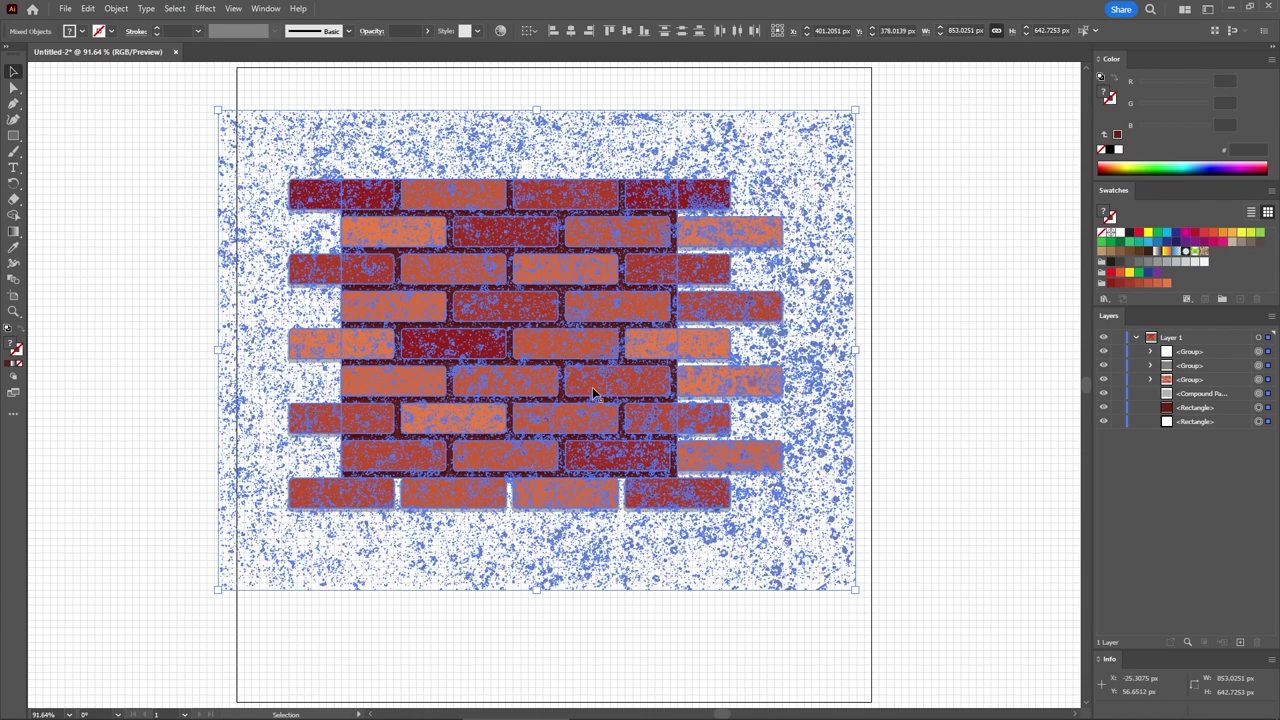
{"action": "left_click_drag", "start_coordinate": [594, 392], "coordinate": [1226, 258]}
{"action": "left_click", "coordinate": [961, 444]}
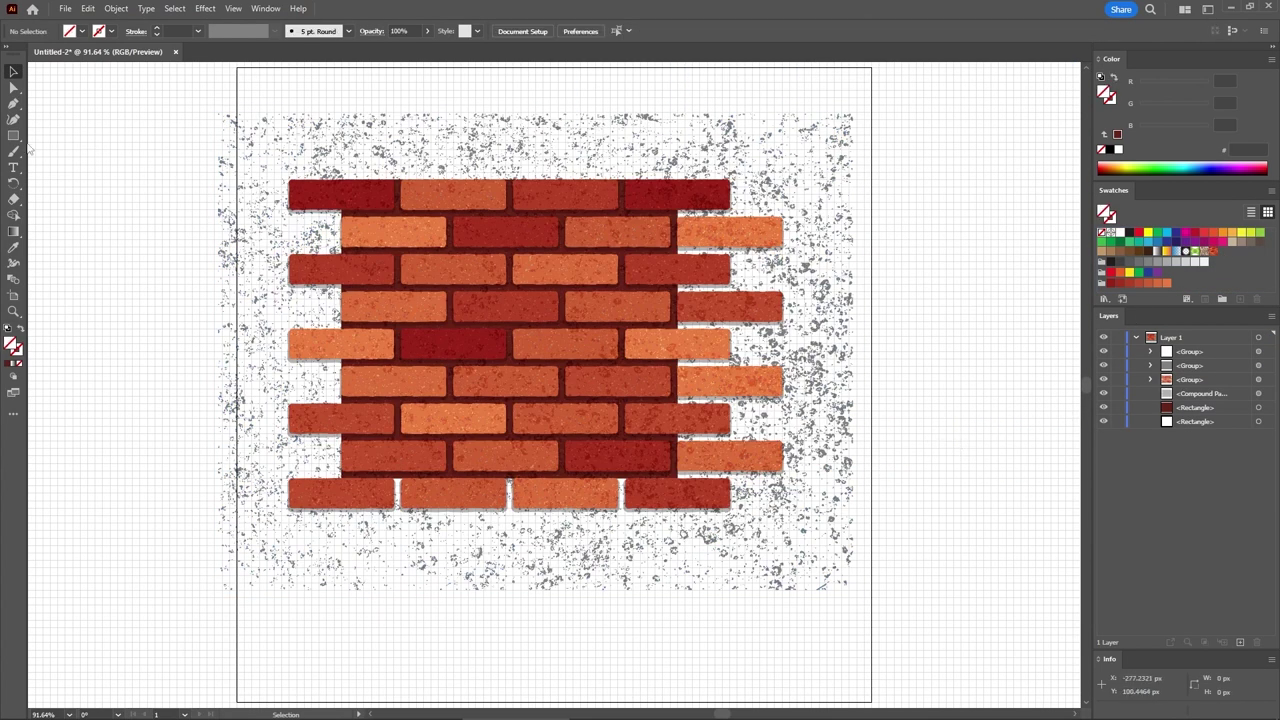
Step: Draw a 1370 × 830 px rectangle and fill it with the brick pattern swatch
{"action": "left_click_drag", "start_coordinate": [14, 136], "coordinate": [34, 135]}
{"action": "left_click_drag", "start_coordinate": [44, 75], "coordinate": [1067, 693]}
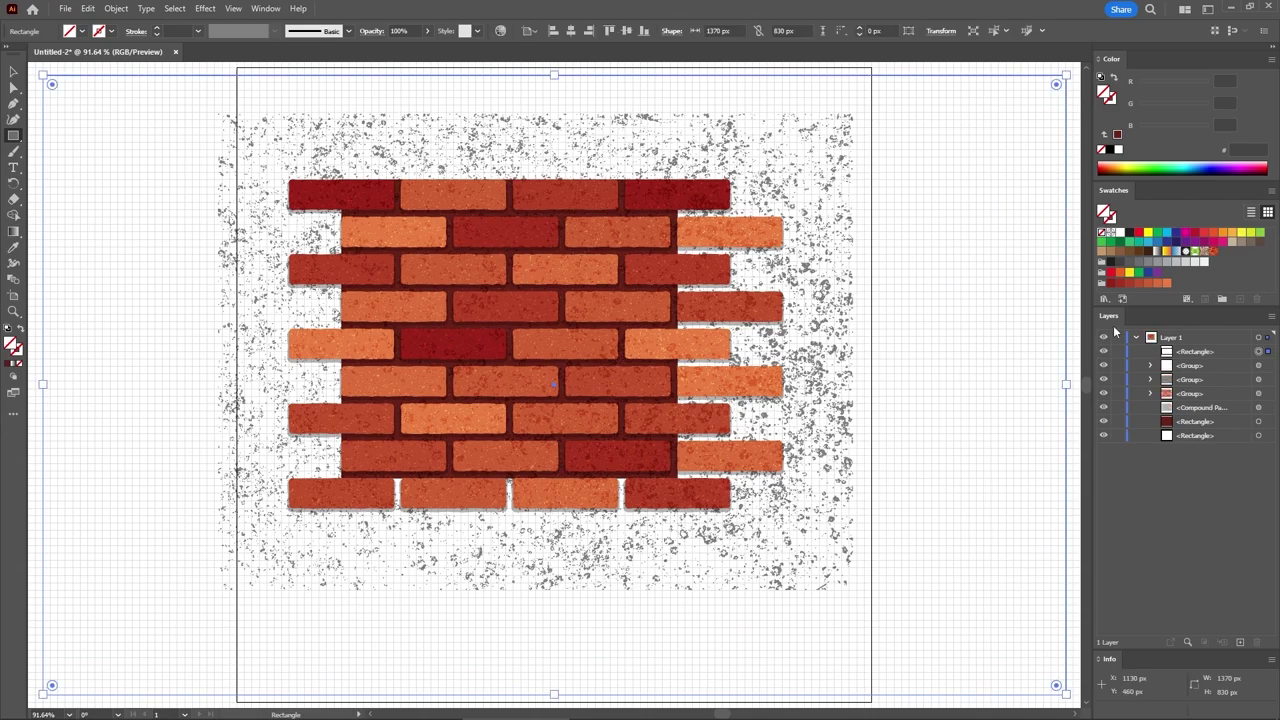
{"action": "left_click", "coordinate": [1212, 253]}
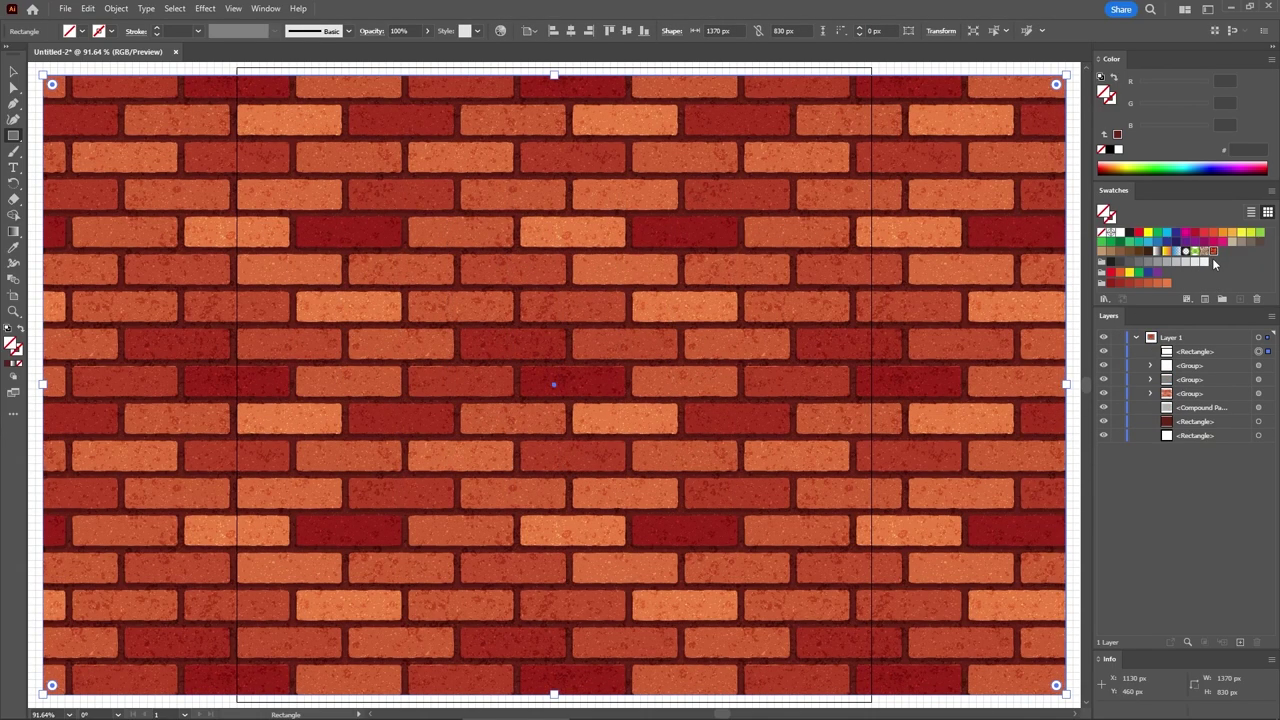